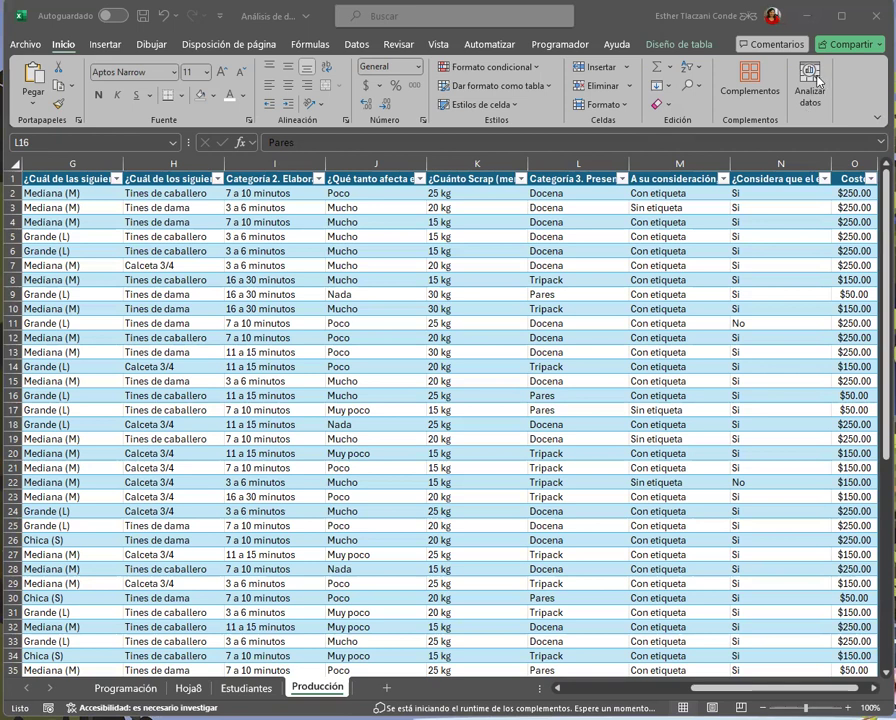
Run Analyze Data on the table in the Producción sheet
{"action": "left_click", "coordinate": [818, 82]}
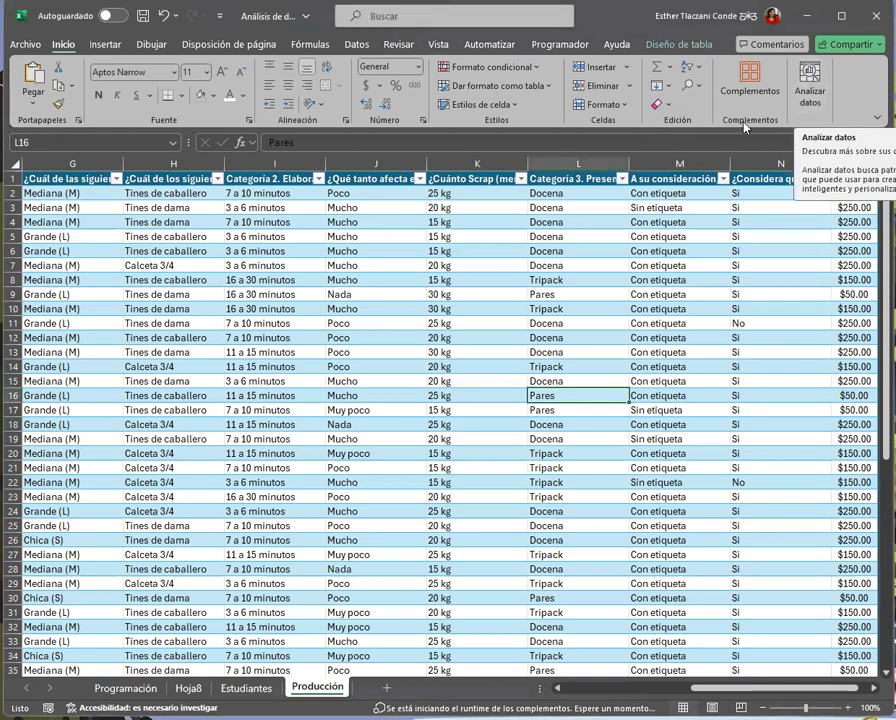
{"action": "left_click", "coordinate": [816, 82]}
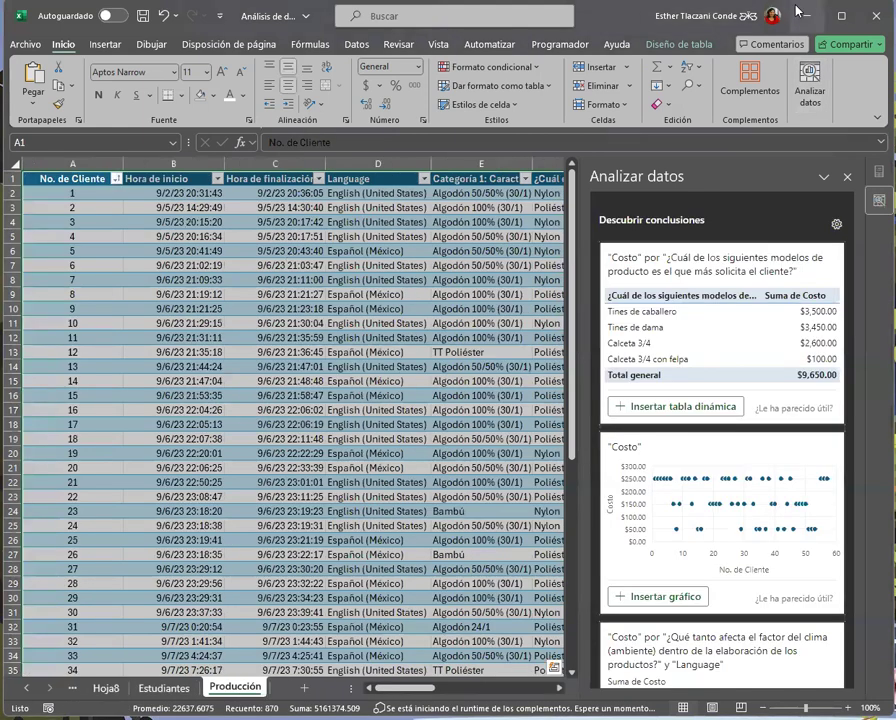
{"action": "left_click", "coordinate": [811, 104]}
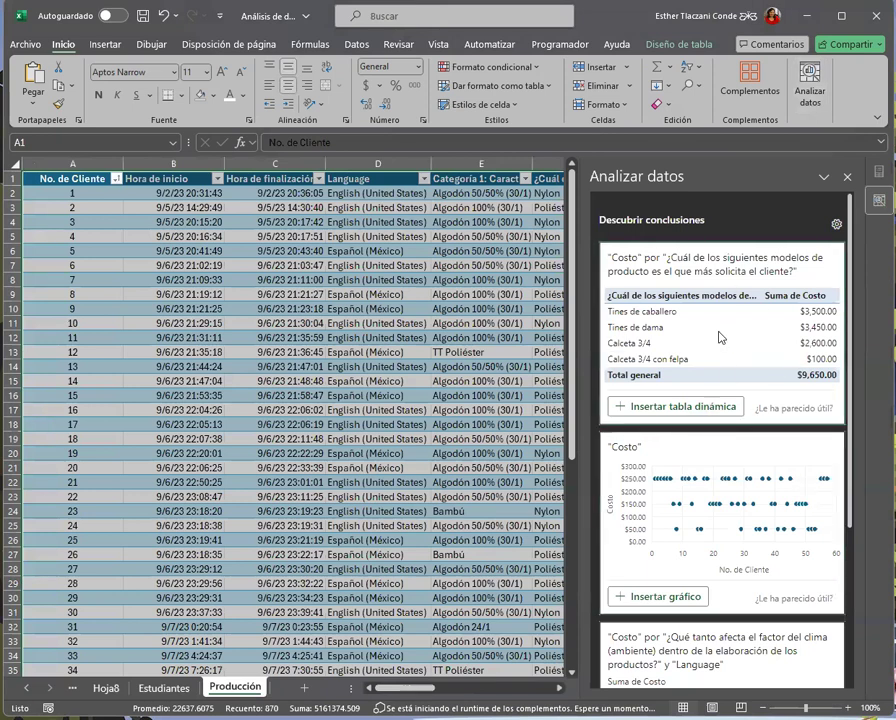
Review the first suggested insights about Costo and expand the list to show all results
{"action": "scroll", "coordinate": [722, 336], "scroll_direction": "down", "scroll_amount": 3}
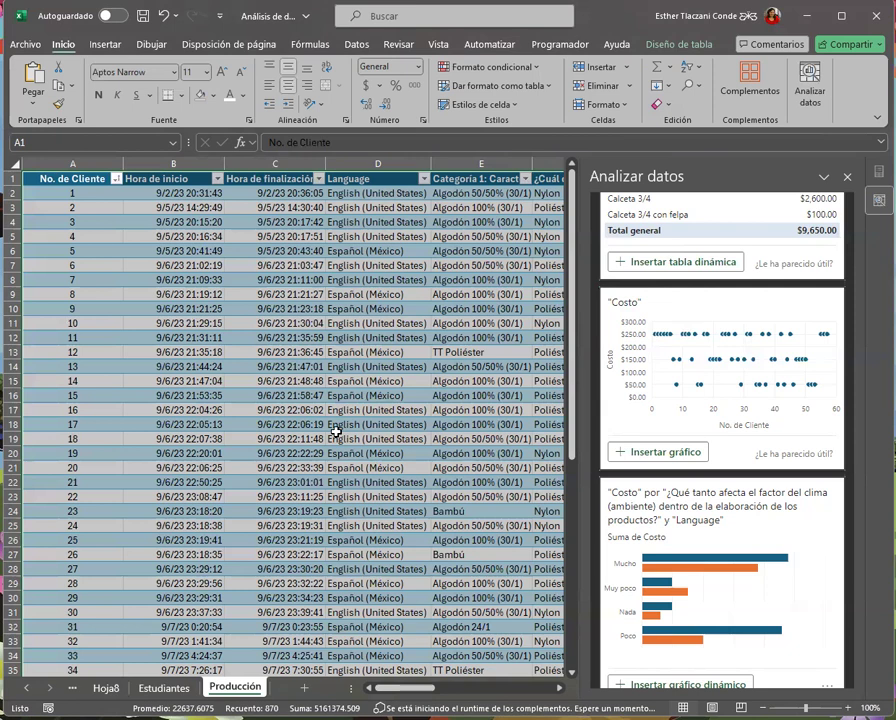
{"action": "scroll", "coordinate": [738, 514], "scroll_direction": "down", "scroll_amount": 5}
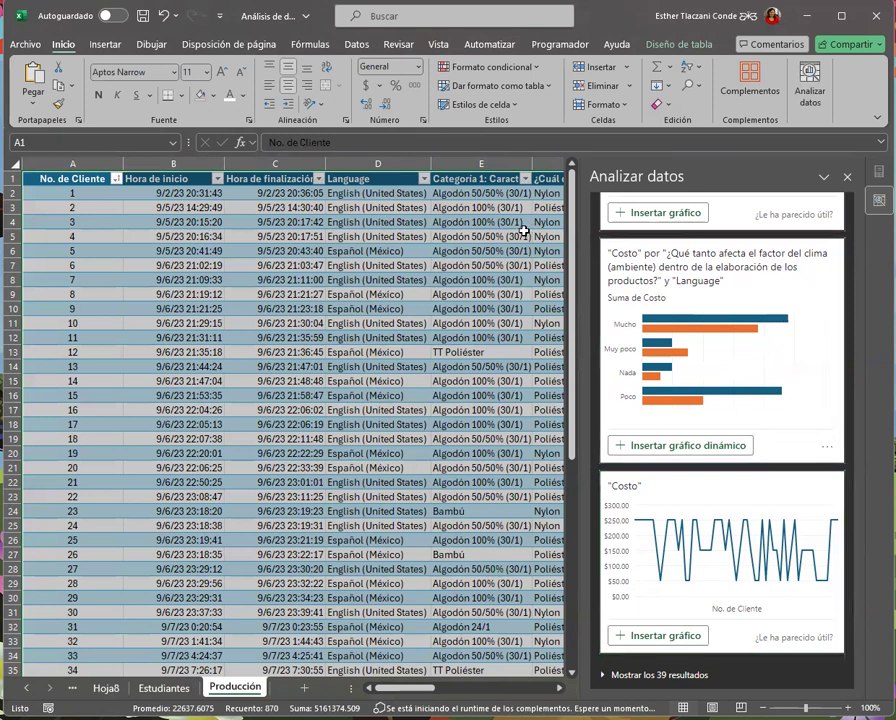
{"action": "left_click", "coordinate": [105, 44]}
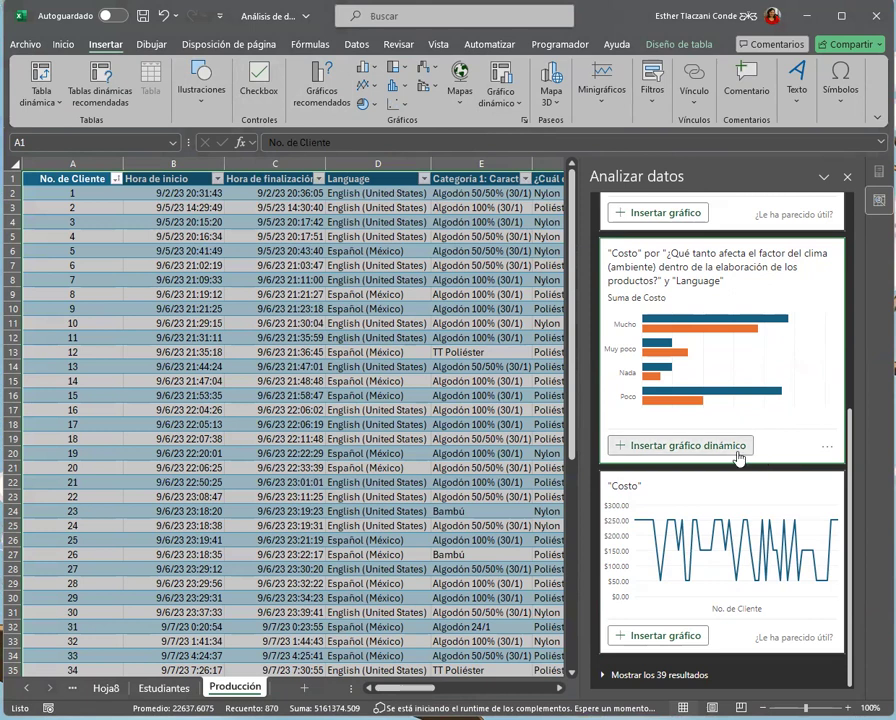
{"action": "scroll", "coordinate": [800, 480], "scroll_direction": "up", "scroll_amount": 1}
{"action": "scroll", "coordinate": [806, 495], "scroll_direction": "up", "scroll_amount": 3}
{"action": "scroll", "coordinate": [806, 500], "scroll_direction": "down", "scroll_amount": 4}
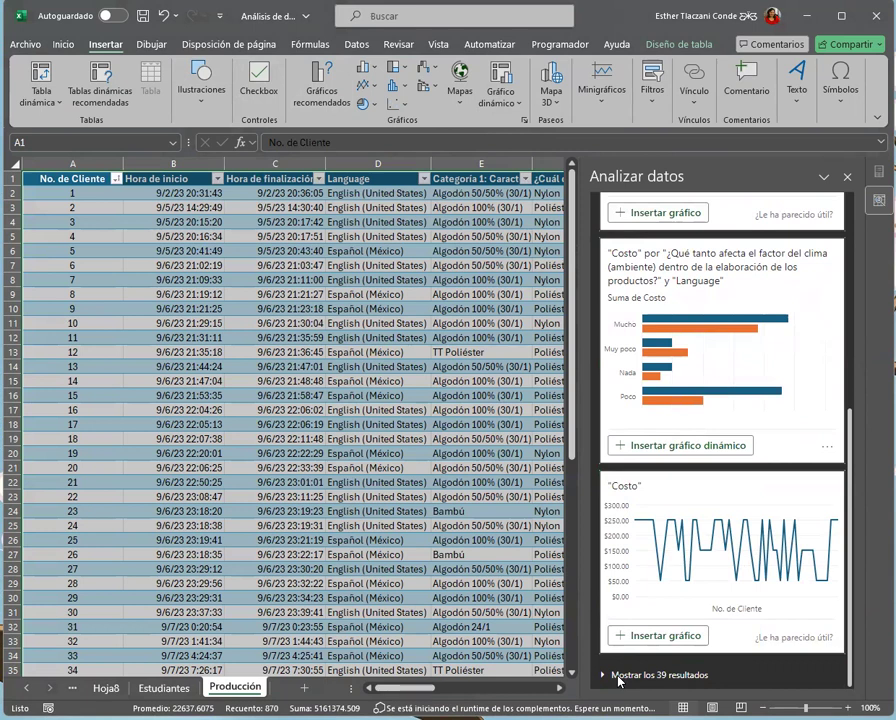
{"action": "left_click", "coordinate": [617, 676]}
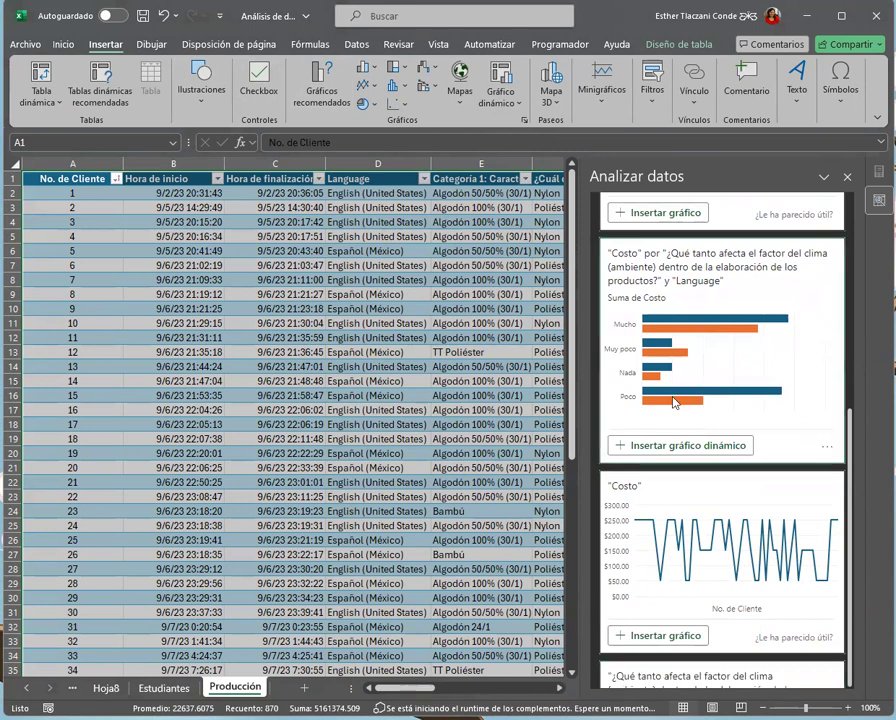
Look through the full list of suggested pivot charts, including outliers, trends and majority shares of Costo
{"action": "scroll", "coordinate": [692, 604], "scroll_direction": "down", "scroll_amount": 5}
{"action": "scroll", "coordinate": [727, 487], "scroll_direction": "down", "scroll_amount": 12}
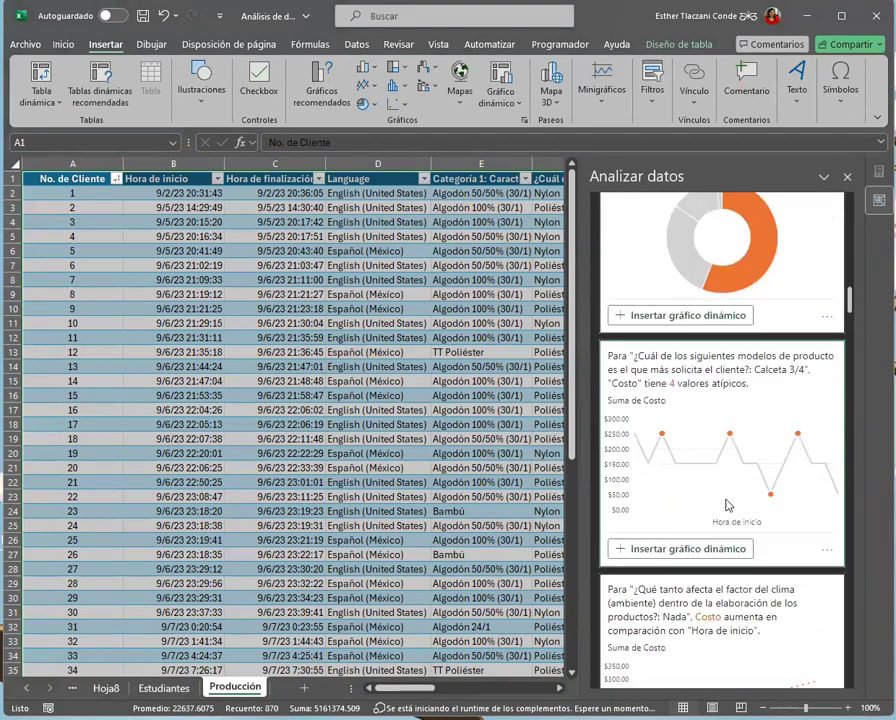
{"action": "scroll", "coordinate": [727, 511], "scroll_direction": "down", "scroll_amount": 10}
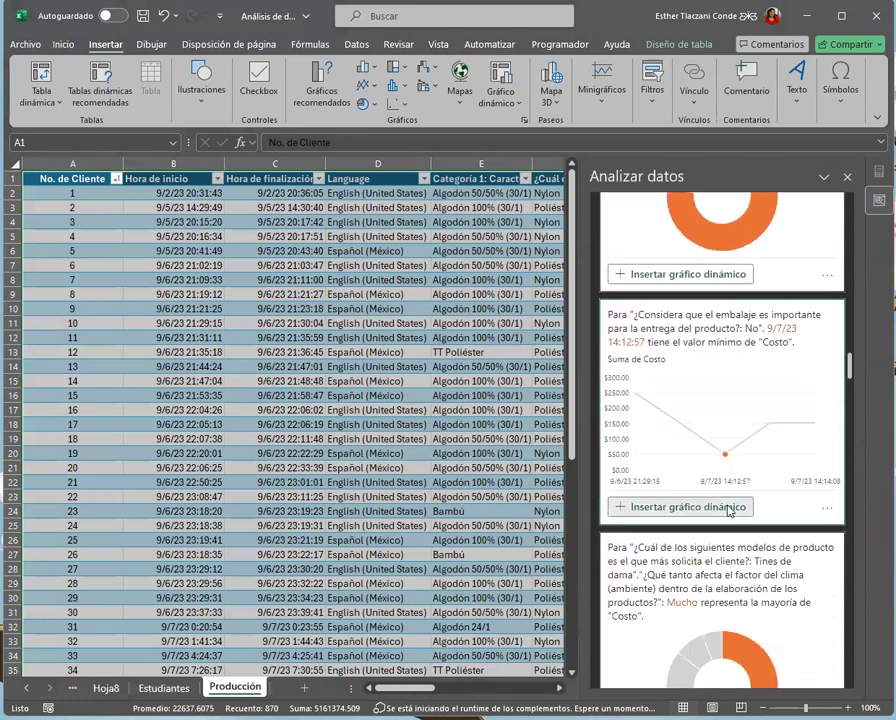
{"action": "scroll", "coordinate": [729, 512], "scroll_direction": "down", "scroll_amount": 10}
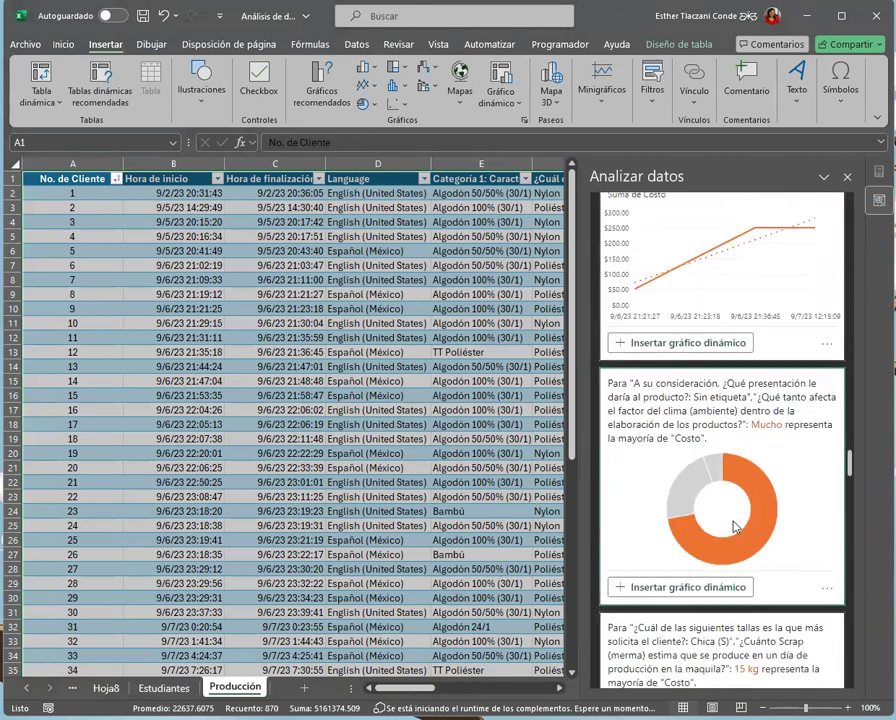
{"action": "scroll", "coordinate": [735, 527], "scroll_direction": "down", "scroll_amount": 10}
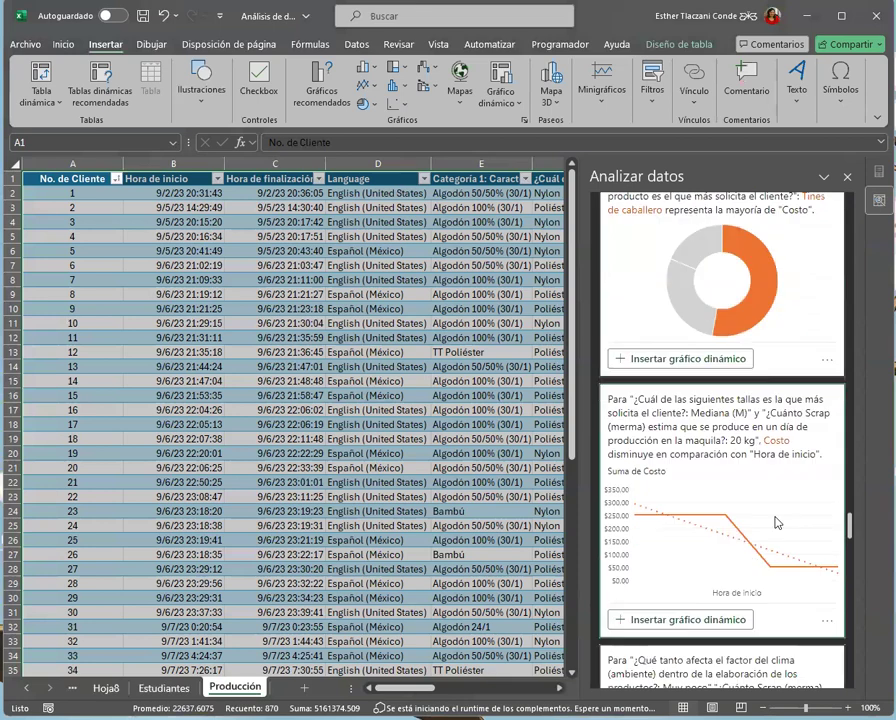
{"action": "scroll", "coordinate": [851, 655], "scroll_direction": "down", "scroll_amount": 5}
{"action": "left_click_drag", "start_coordinate": [851, 655], "coordinate": [860, 372]}
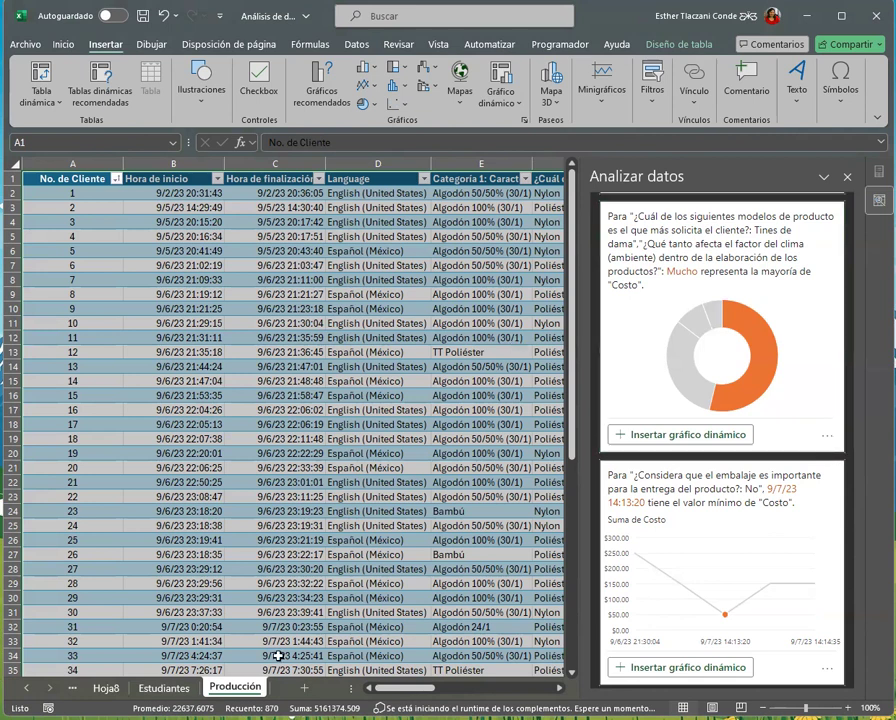
Compare the suggested insights with the source table, checking its columns across to Costo and its rows down to the end
{"action": "left_click_drag", "start_coordinate": [400, 688], "coordinate": [465, 688]}
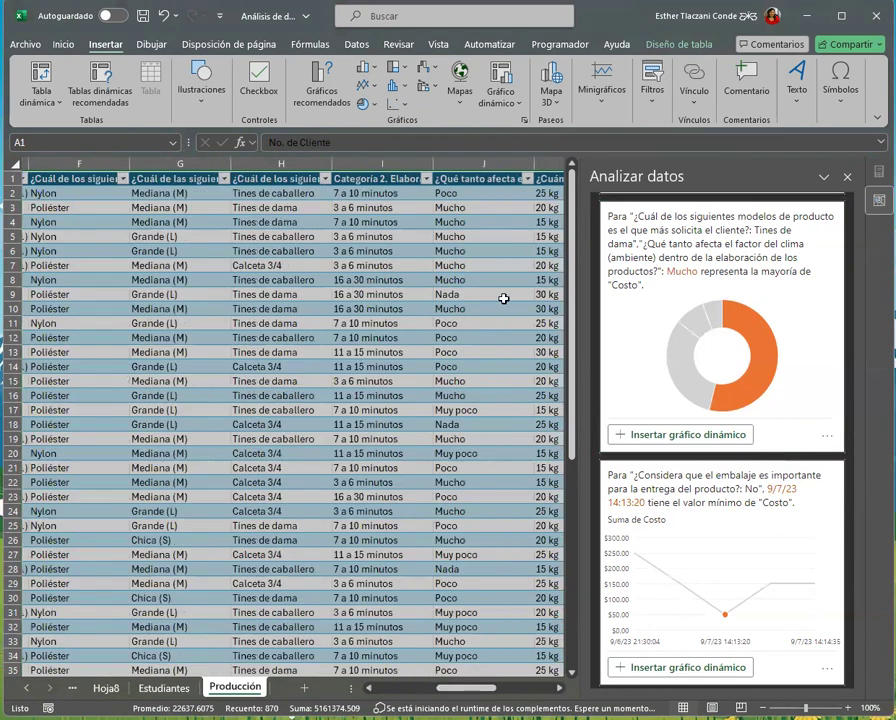
{"action": "scroll", "coordinate": [510, 520], "scroll_direction": "down", "scroll_amount": 3}
{"action": "scroll", "coordinate": [508, 595], "scroll_direction": "down", "scroll_amount": 9}
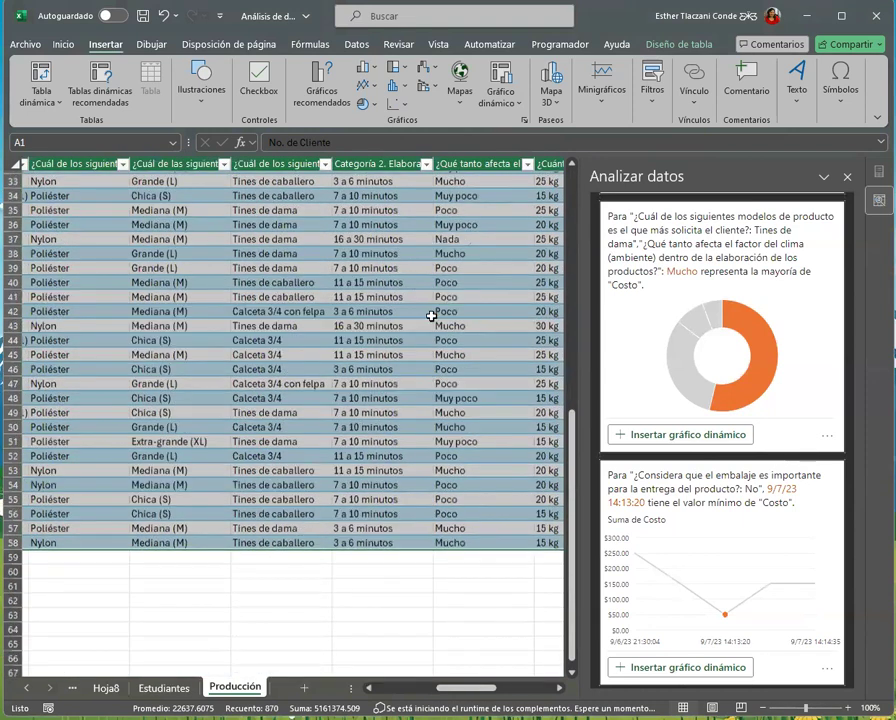
{"action": "scroll", "coordinate": [424, 390], "scroll_direction": "up", "scroll_amount": 12}
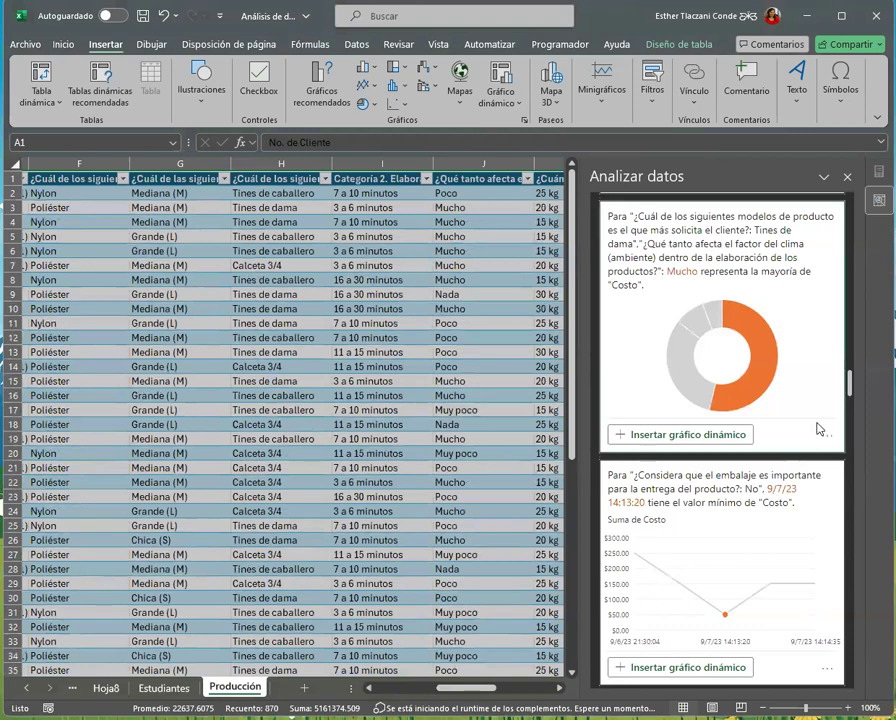
{"action": "scroll", "coordinate": [818, 430], "scroll_direction": "up", "scroll_amount": 5}
{"action": "scroll", "coordinate": [818, 443], "scroll_direction": "up", "scroll_amount": 10}
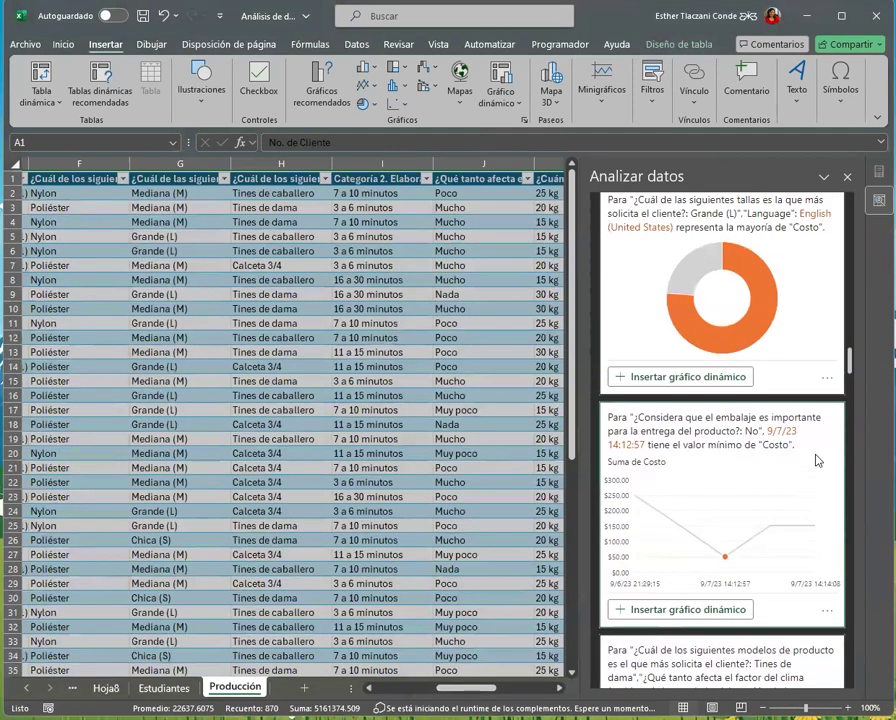
{"action": "scroll", "coordinate": [818, 472], "scroll_direction": "up", "scroll_amount": 12}
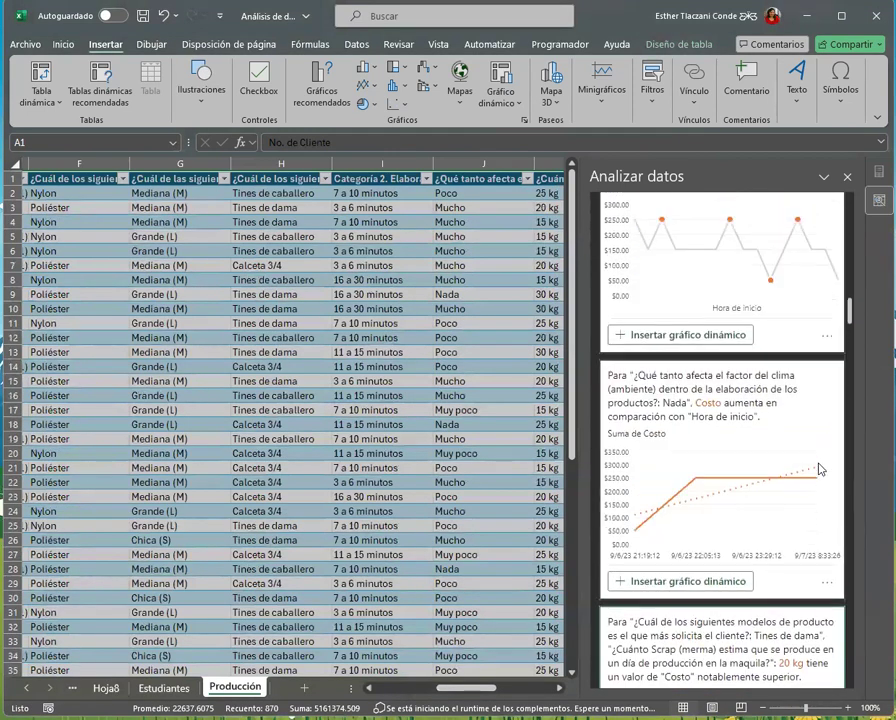
{"action": "scroll", "coordinate": [794, 470], "scroll_direction": "up", "scroll_amount": 12}
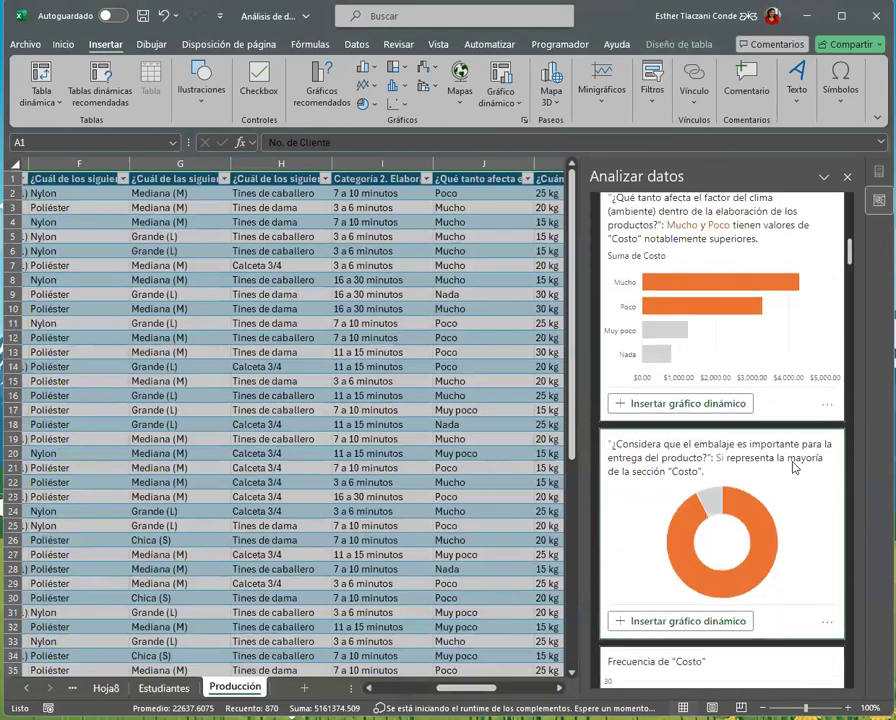
{"action": "scroll", "coordinate": [794, 460], "scroll_direction": "up", "scroll_amount": 2}
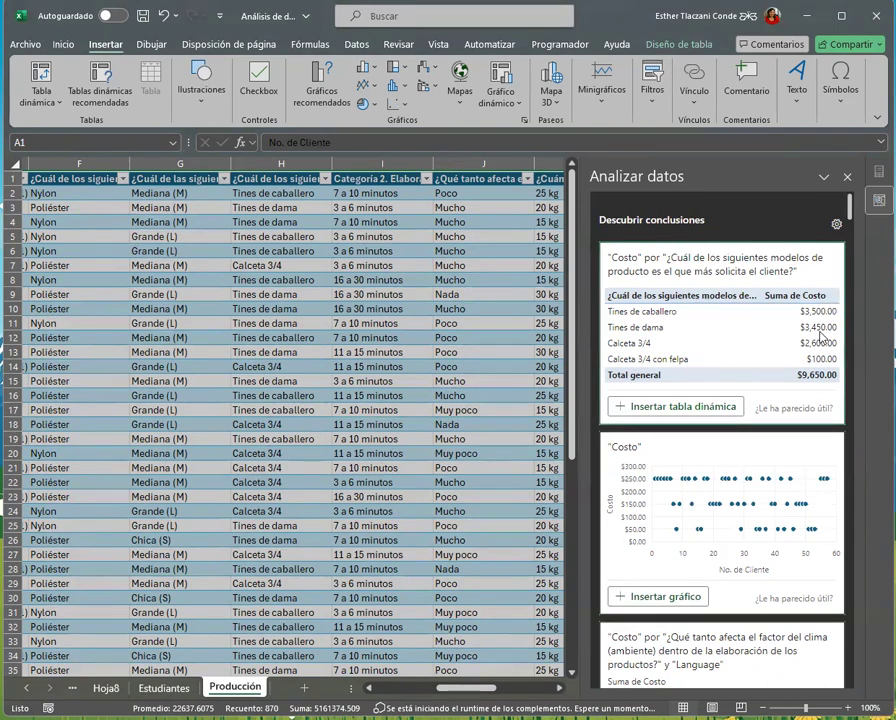
{"action": "left_click_drag", "start_coordinate": [495, 688], "coordinate": [545, 620]}
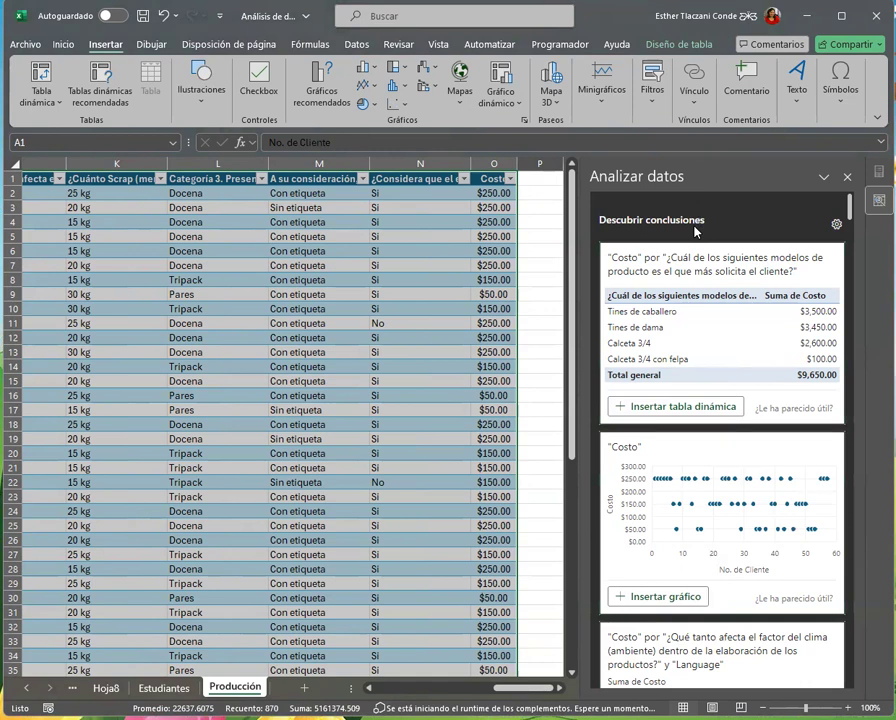
Open the analysis field settings and refresh the insights with all fields included
{"action": "left_click", "coordinate": [836, 225]}
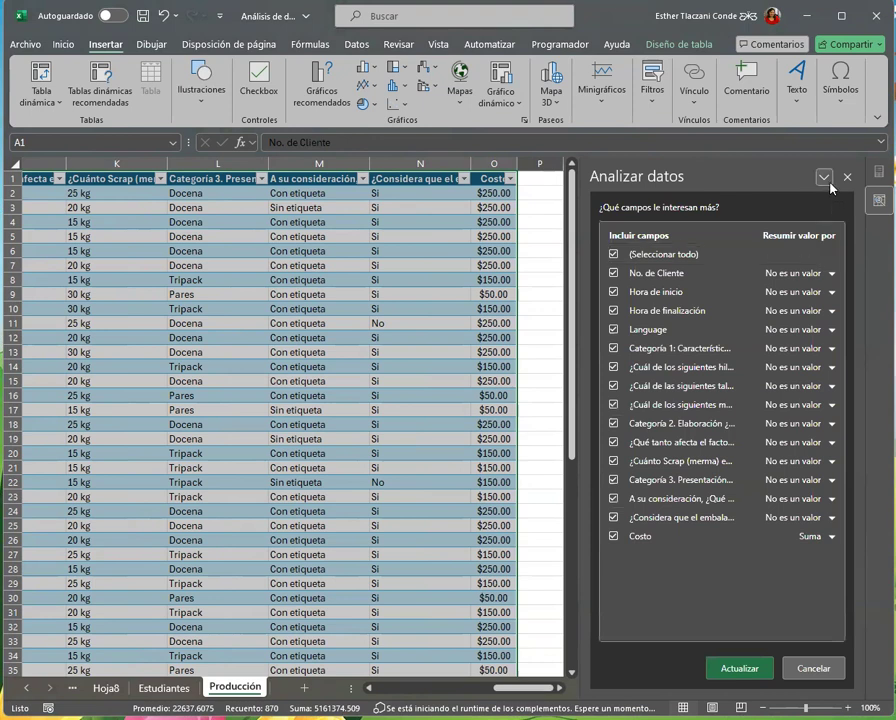
{"action": "left_click", "coordinate": [826, 180]}
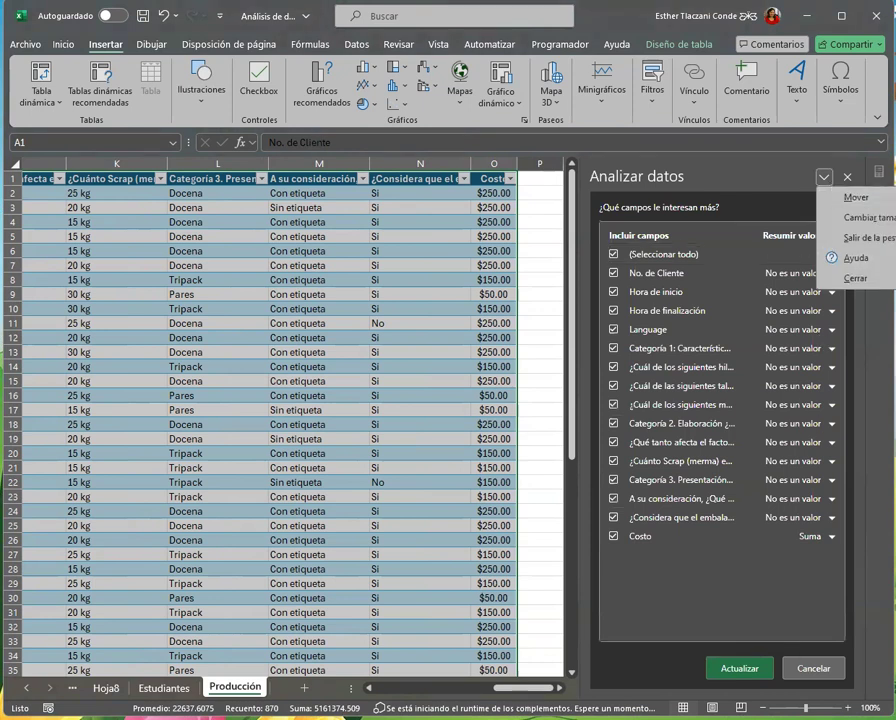
{"action": "left_click", "coordinate": [736, 668]}
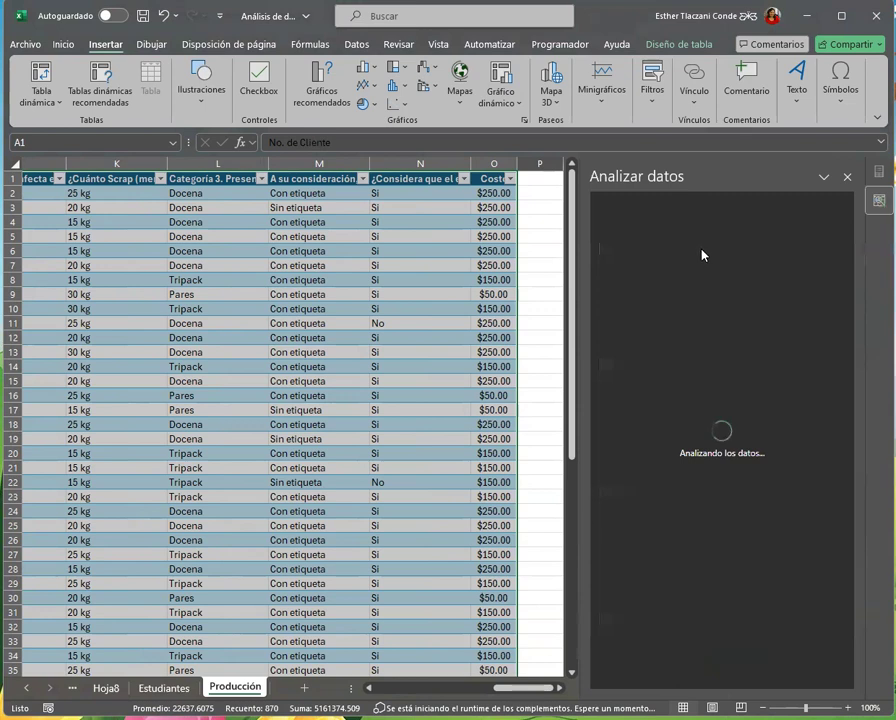
Limit the analysis to the question about the most requested sizes (tallas) and Costo summarized by Suma, and update the insights
{"action": "left_click", "coordinate": [836, 226]}
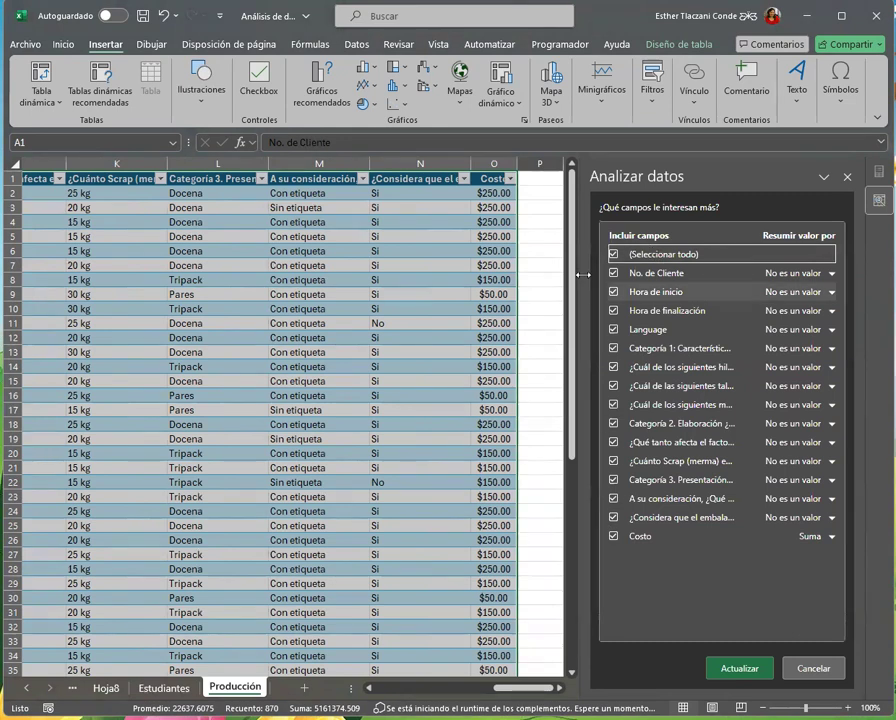
{"action": "left_click", "coordinate": [615, 254]}
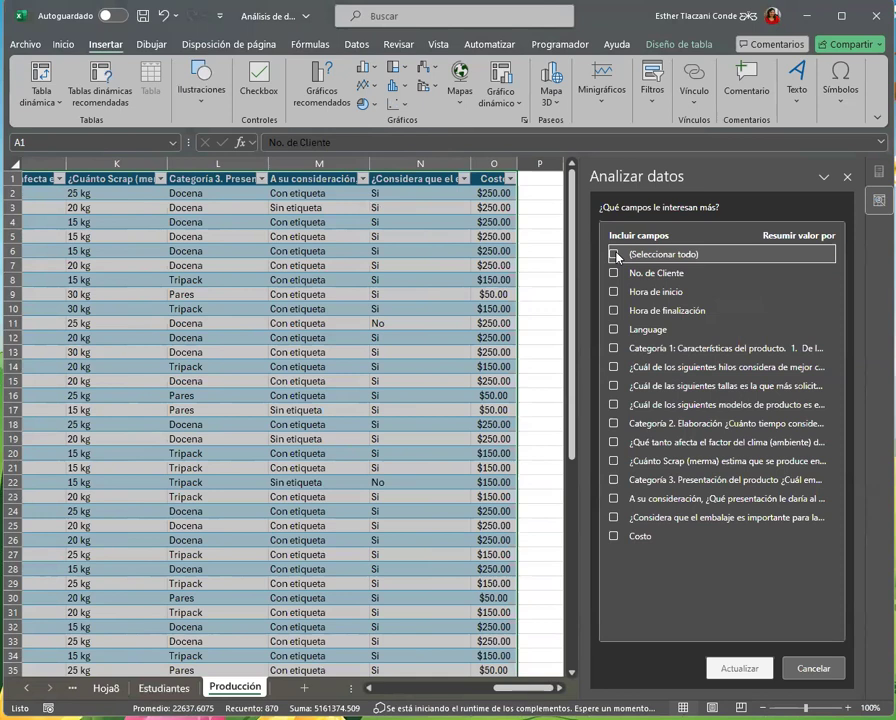
{"action": "left_click", "coordinate": [617, 388]}
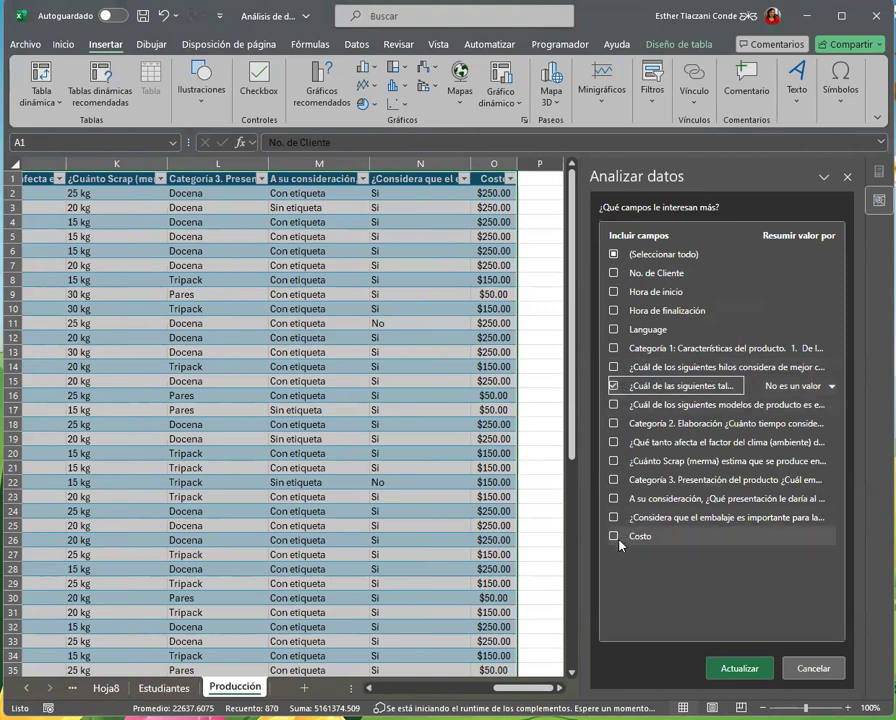
{"action": "left_click", "coordinate": [616, 540]}
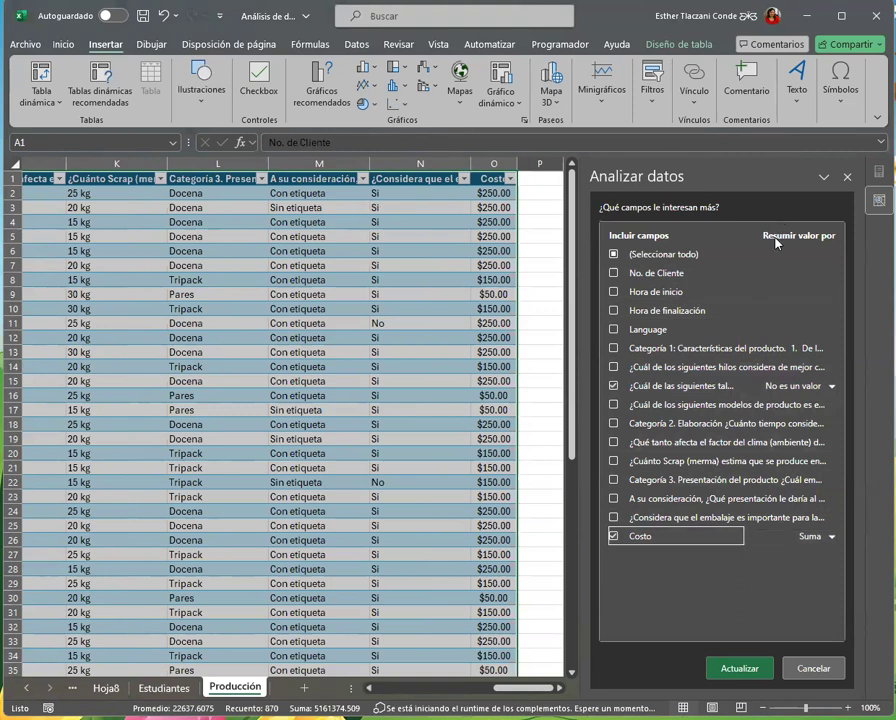
{"action": "left_click", "coordinate": [826, 538]}
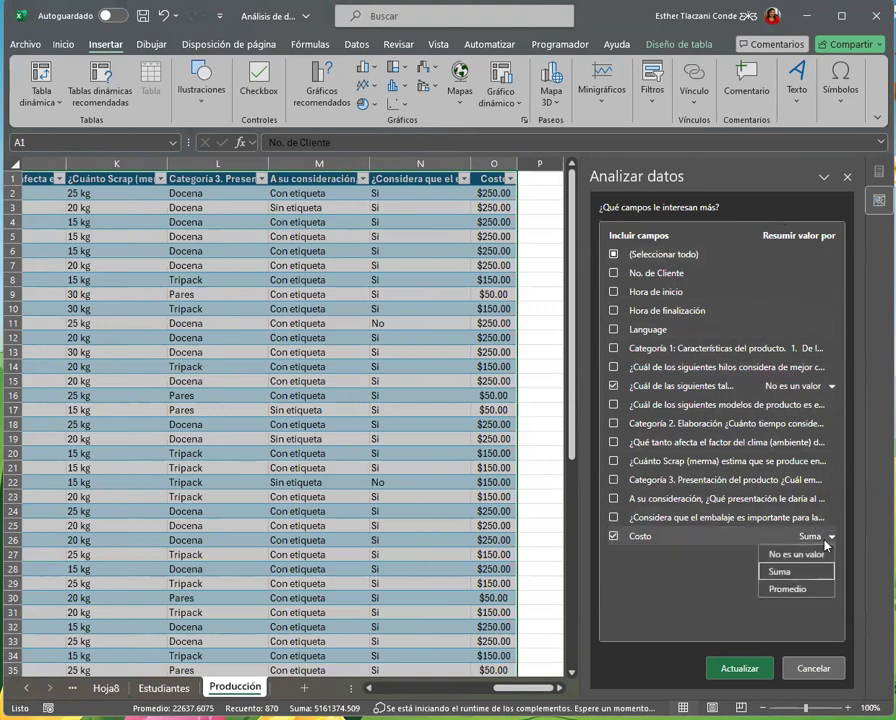
{"action": "left_click", "coordinate": [785, 576]}
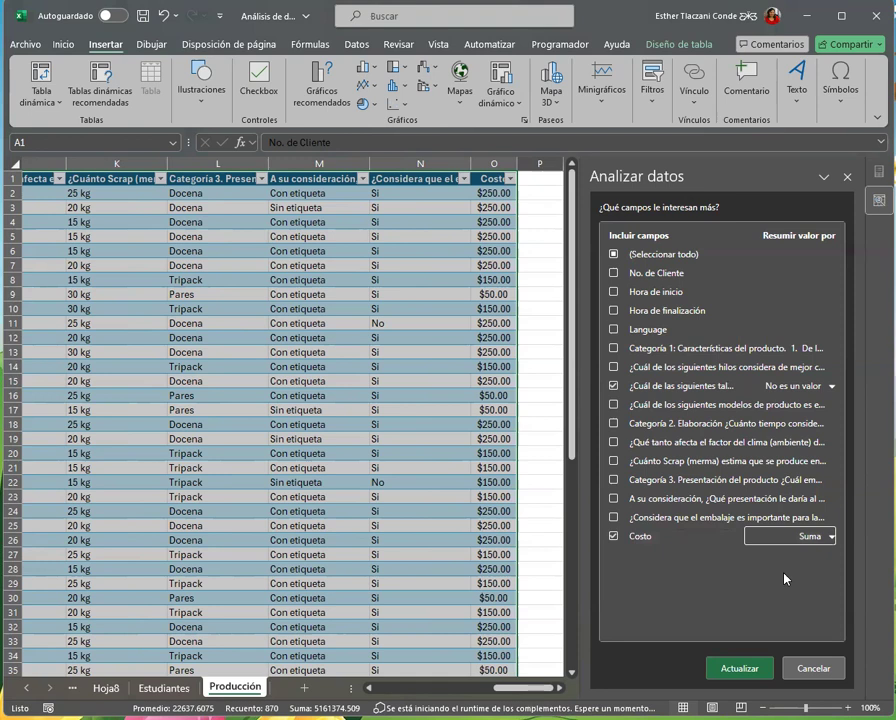
{"action": "left_click", "coordinate": [759, 670]}
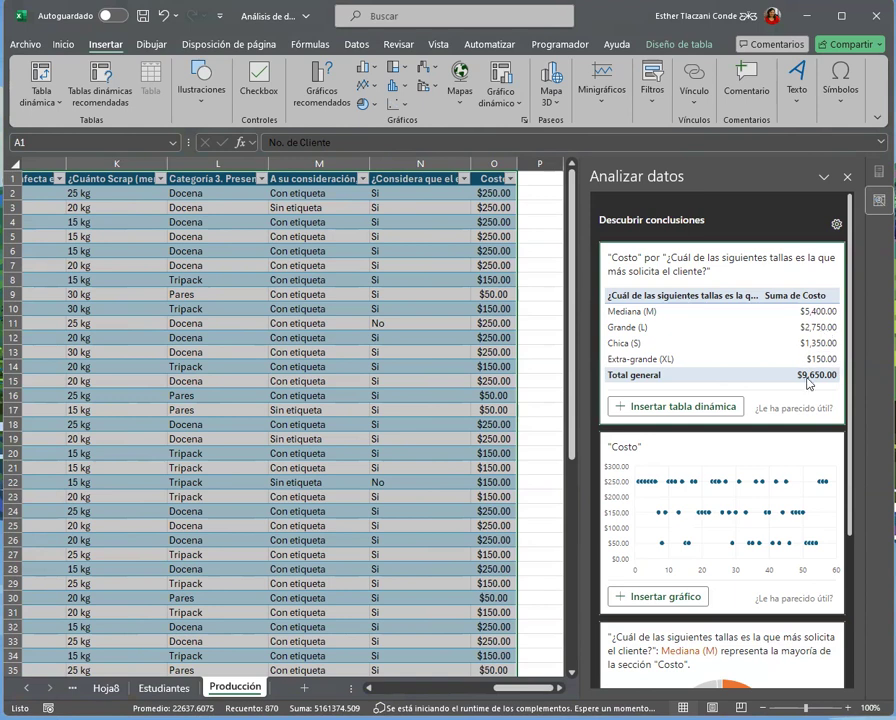
Replace the sizes and Costo fields with only the "¿Cuánto Scrap (merma)" question in the analysis, and update the insights
{"action": "left_click", "coordinate": [836, 224]}
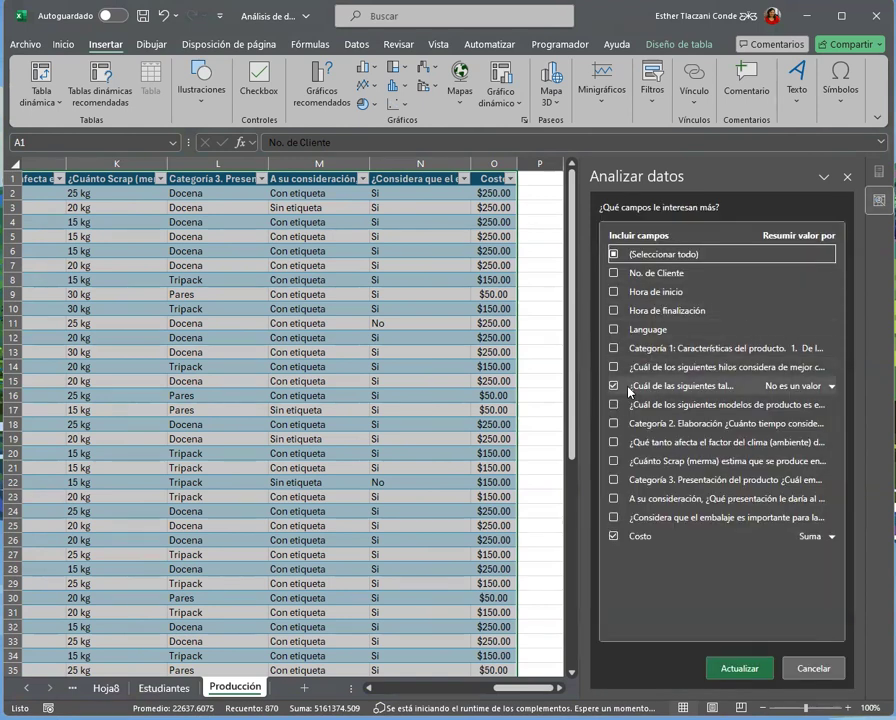
{"action": "left_click", "coordinate": [614, 386]}
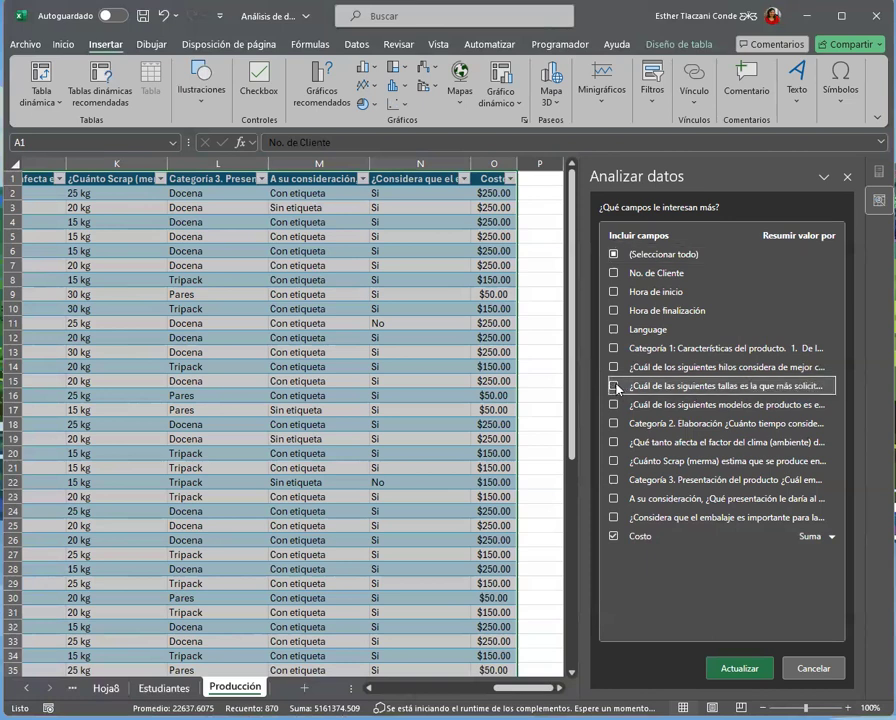
{"action": "left_click", "coordinate": [676, 464]}
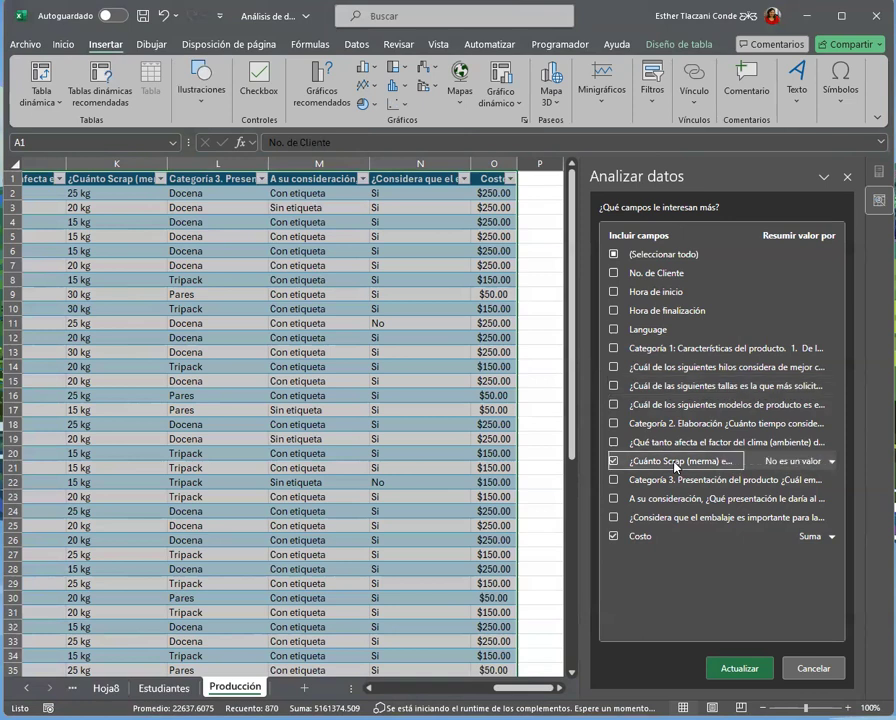
{"action": "left_click", "coordinate": [614, 536]}
{"action": "left_click", "coordinate": [729, 668]}
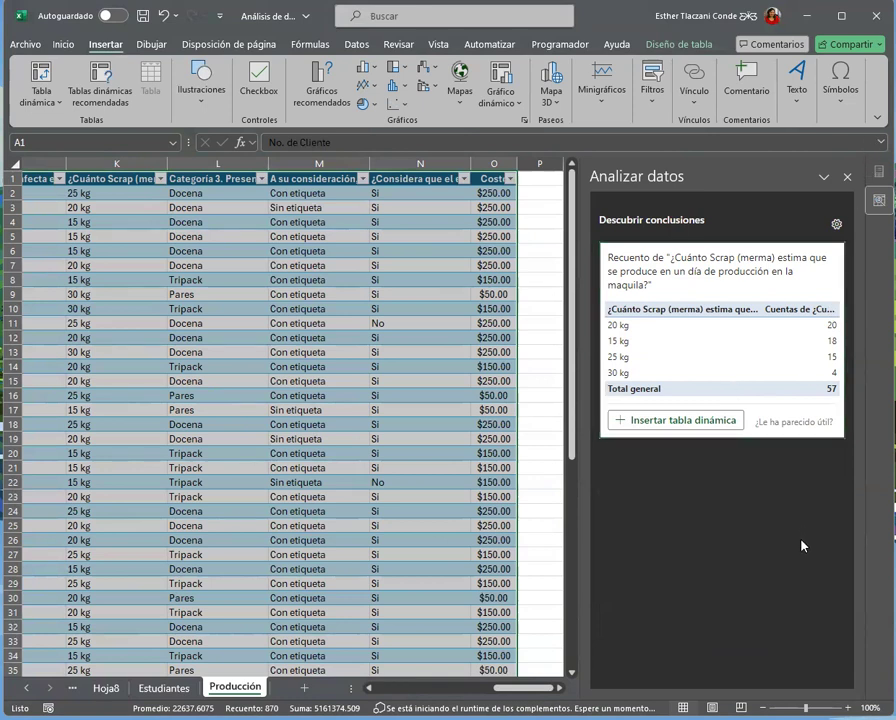
Replace the Scrap question with "A su consideración, ¿Qué presentación le daría al producto?" as the only analysis field, and update the insights
{"action": "left_click", "coordinate": [836, 225]}
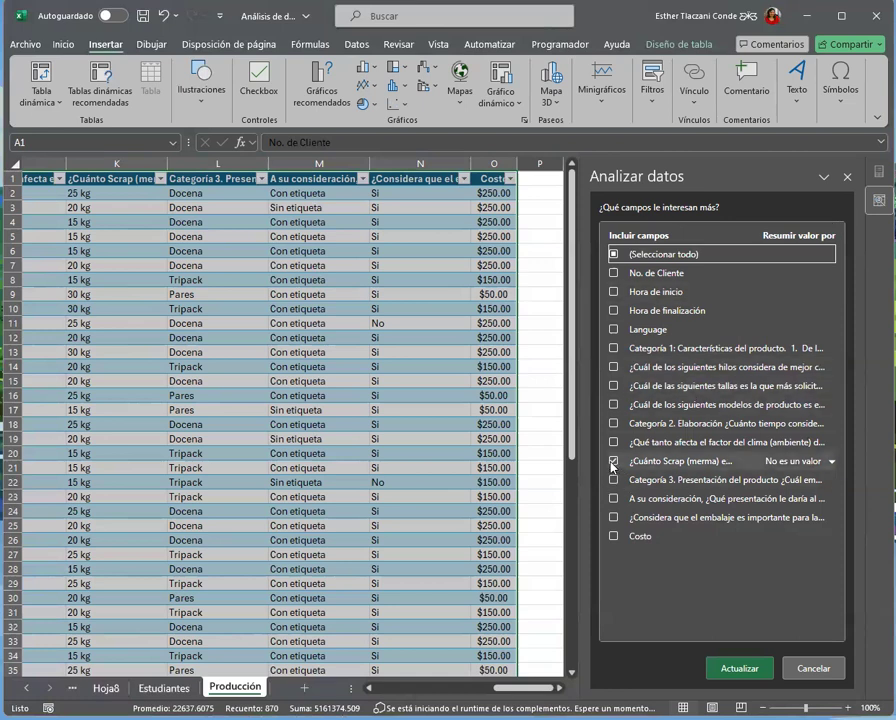
{"action": "left_click", "coordinate": [613, 462]}
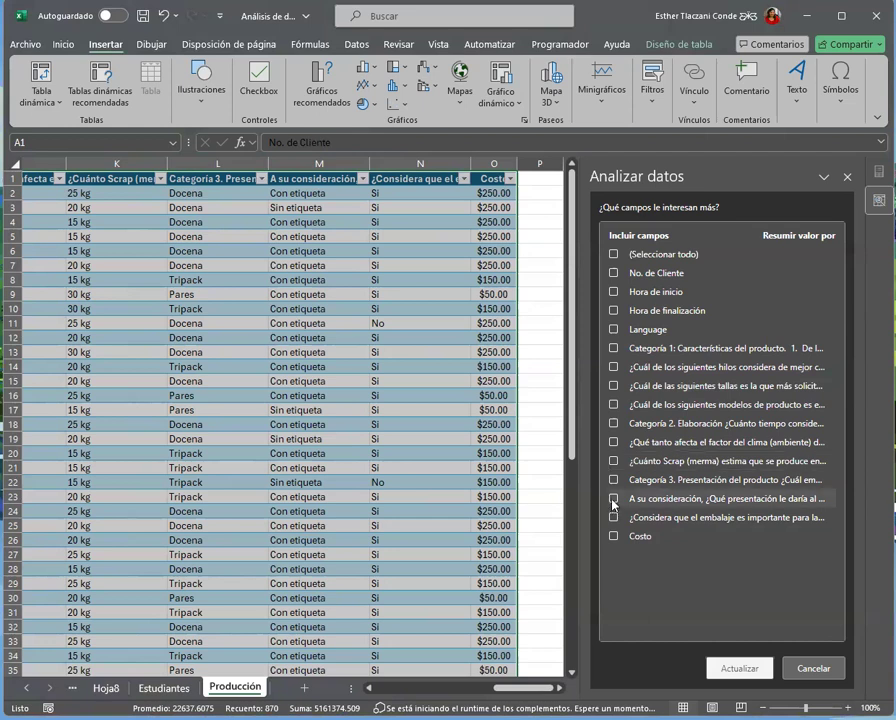
{"action": "left_click", "coordinate": [613, 498]}
{"action": "left_click", "coordinate": [732, 675]}
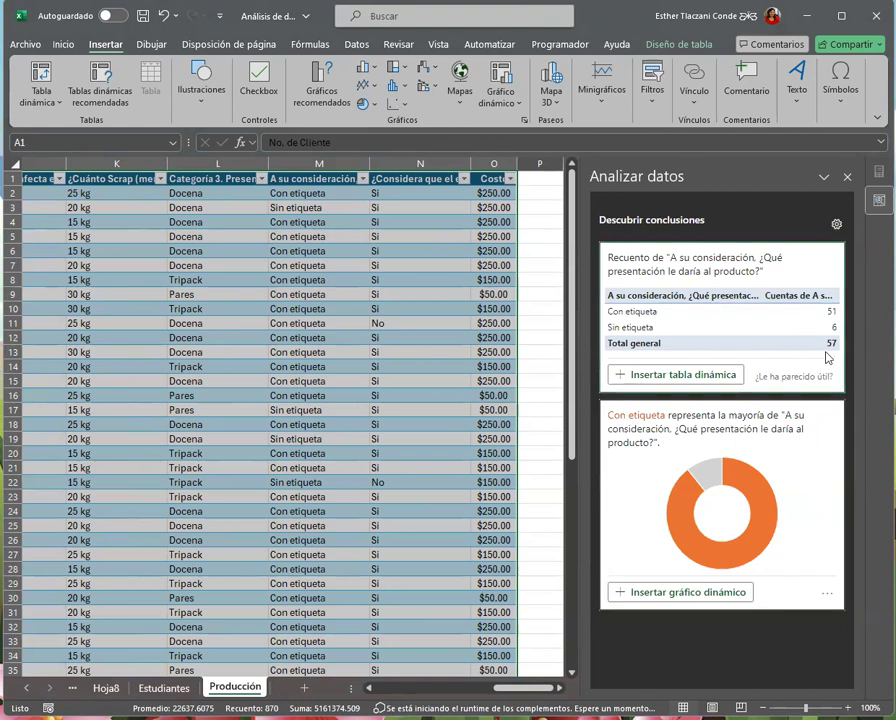
Replace the presentation question with the most requested sizes (tallas) question and Costo in the analysis fields, and update the insights
{"action": "left_click", "coordinate": [836, 224]}
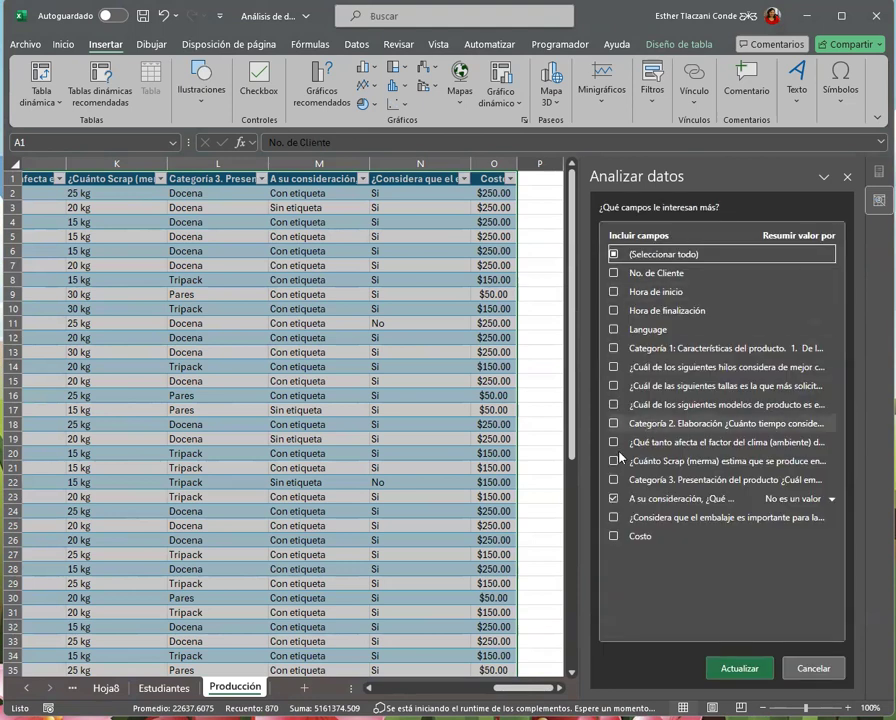
{"action": "left_click", "coordinate": [613, 386]}
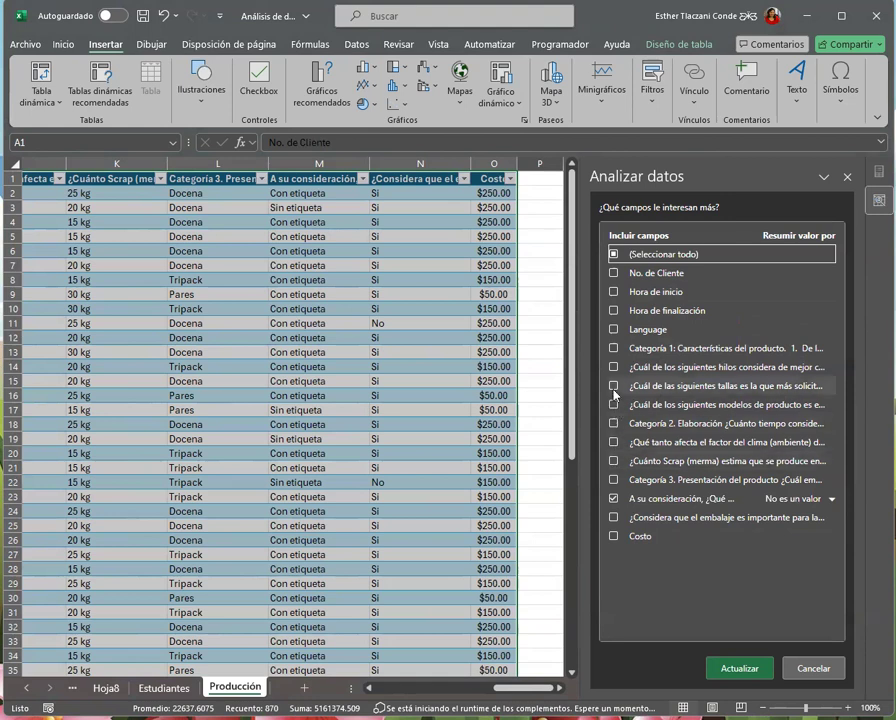
{"action": "left_click", "coordinate": [614, 498]}
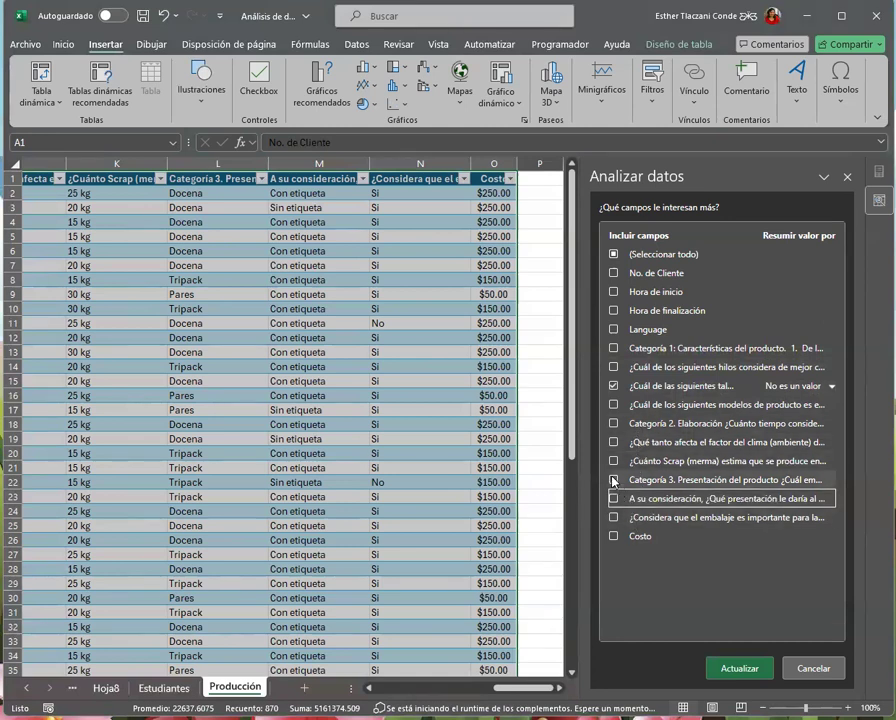
{"action": "left_click", "coordinate": [614, 480]}
{"action": "left_click", "coordinate": [618, 536]}
{"action": "left_click", "coordinate": [740, 668]}
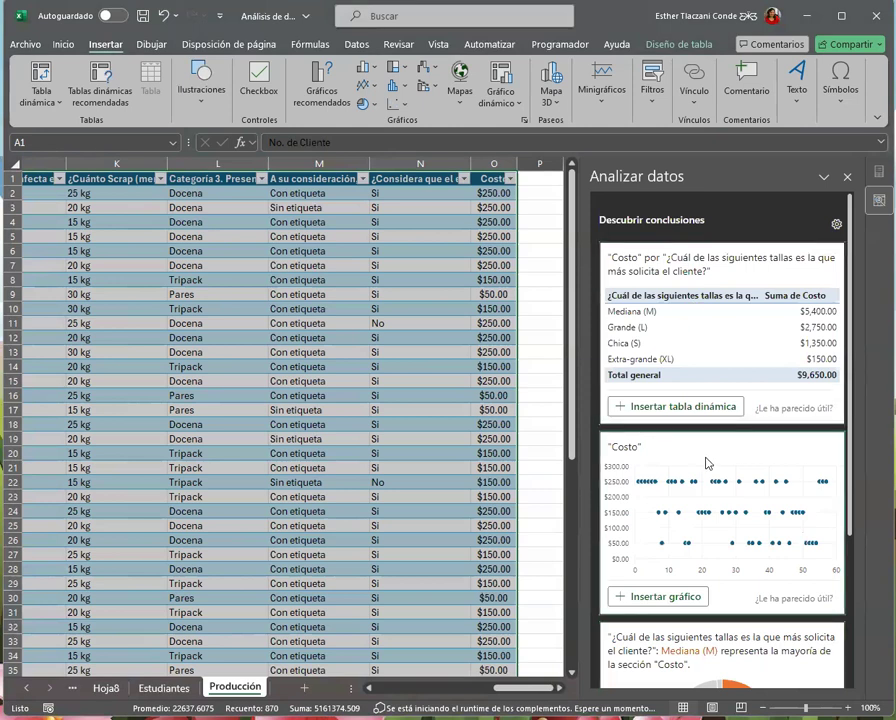
Review the updated insights and insert the suggested pivot table of Costo by most requested size
{"action": "scroll", "coordinate": [743, 461], "scroll_direction": "down", "scroll_amount": 3}
{"action": "scroll", "coordinate": [743, 461], "scroll_direction": "down", "scroll_amount": 2}
{"action": "scroll", "coordinate": [760, 464], "scroll_direction": "up", "scroll_amount": 4}
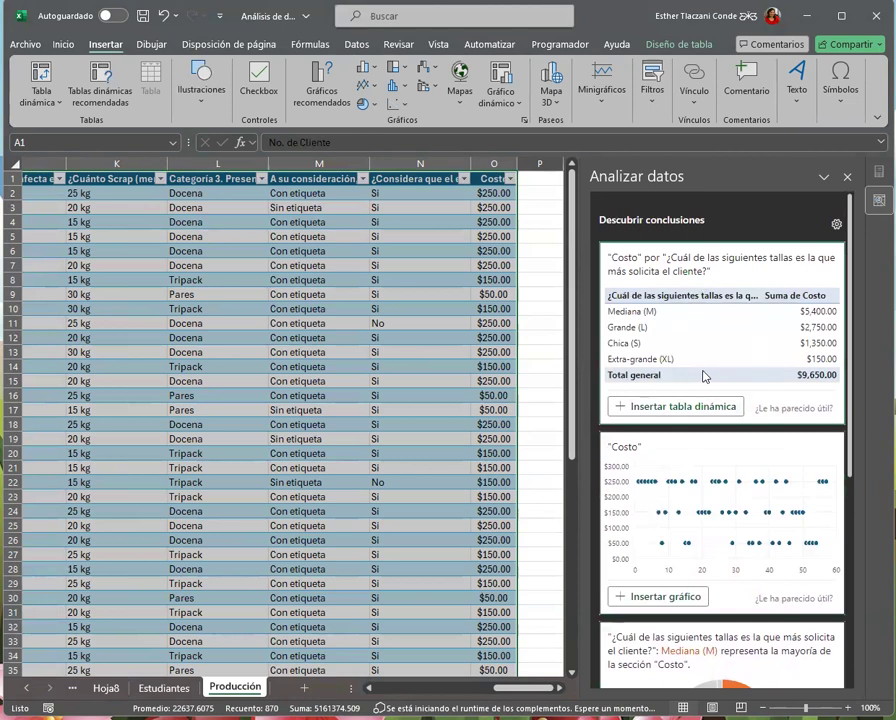
{"action": "scroll", "coordinate": [735, 374], "scroll_direction": "down", "scroll_amount": 5}
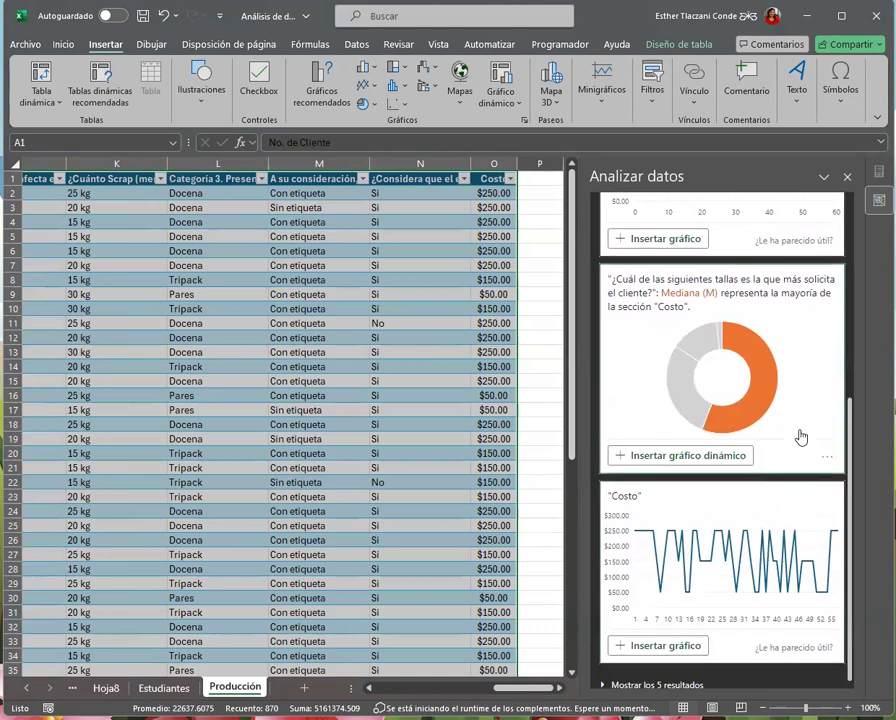
{"action": "scroll", "coordinate": [800, 440], "scroll_direction": "up", "scroll_amount": 3}
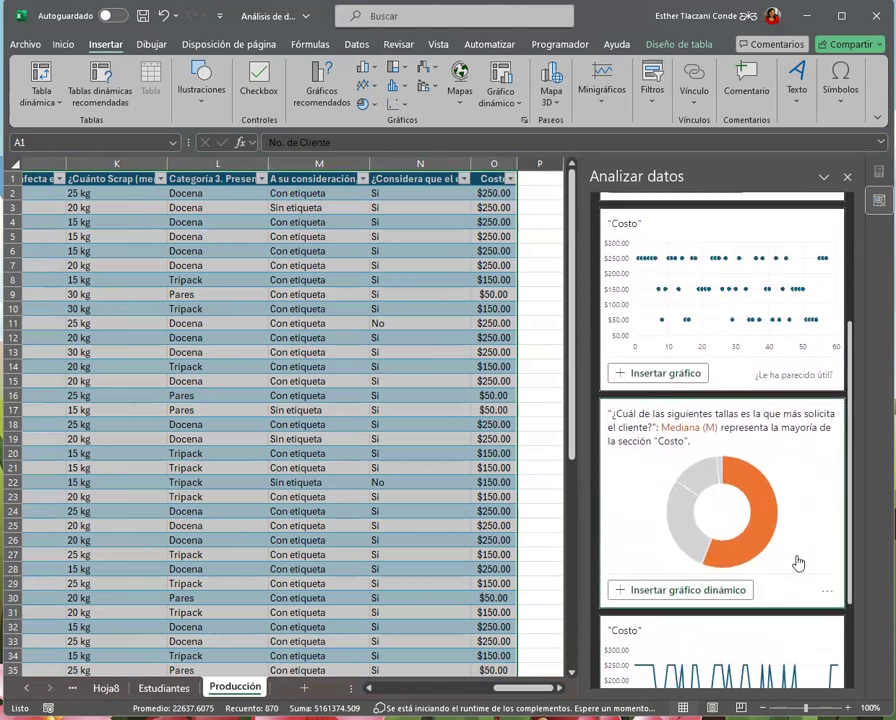
{"action": "scroll", "coordinate": [799, 563], "scroll_direction": "up", "scroll_amount": 5}
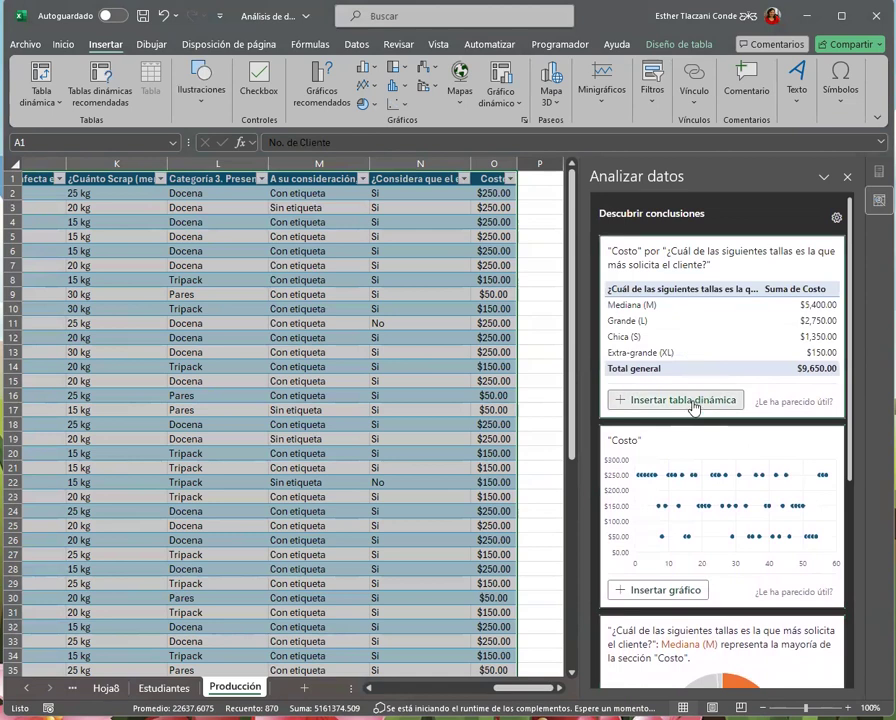
{"action": "left_click", "coordinate": [692, 401]}
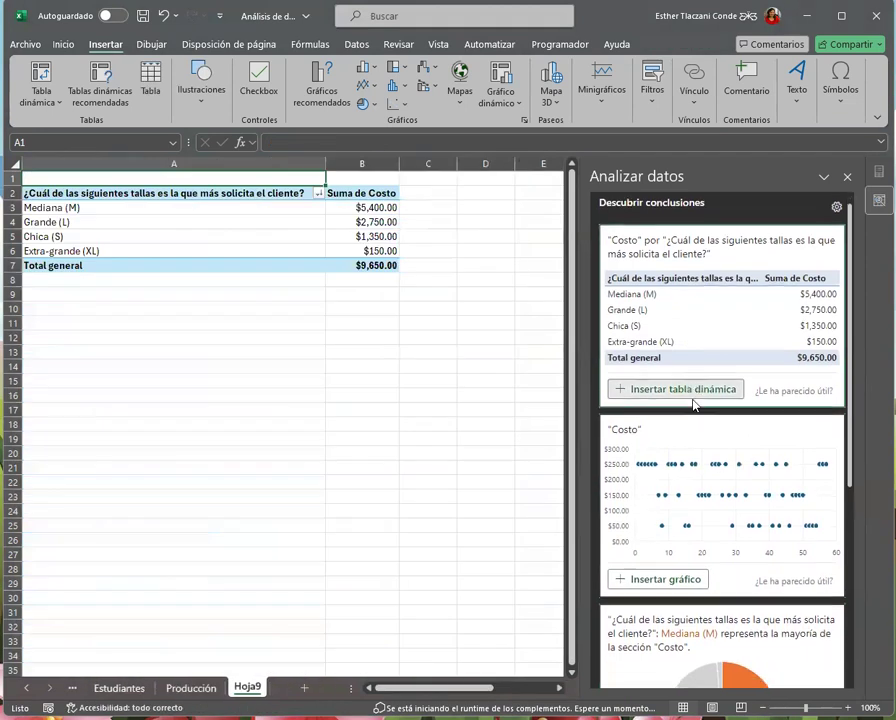
Insert the suggested doughnut pivot chart highlighting Mediana (M) in Costo, and close the data analysis pane
{"action": "scroll", "coordinate": [720, 480], "scroll_direction": "down", "scroll_amount": 3}
{"action": "left_click", "coordinate": [710, 591]}
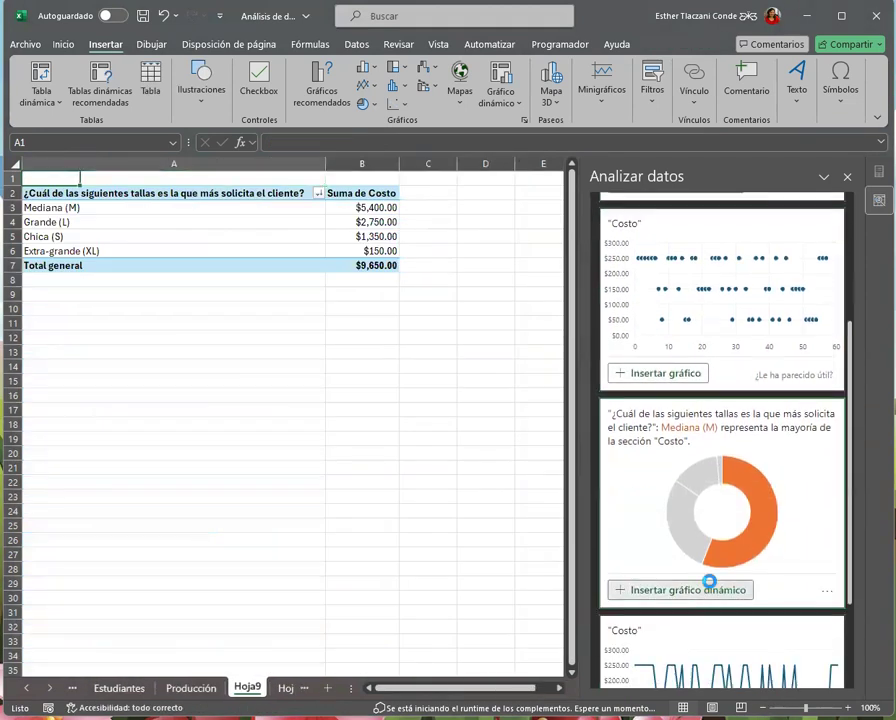
{"action": "left_click", "coordinate": [214, 537]}
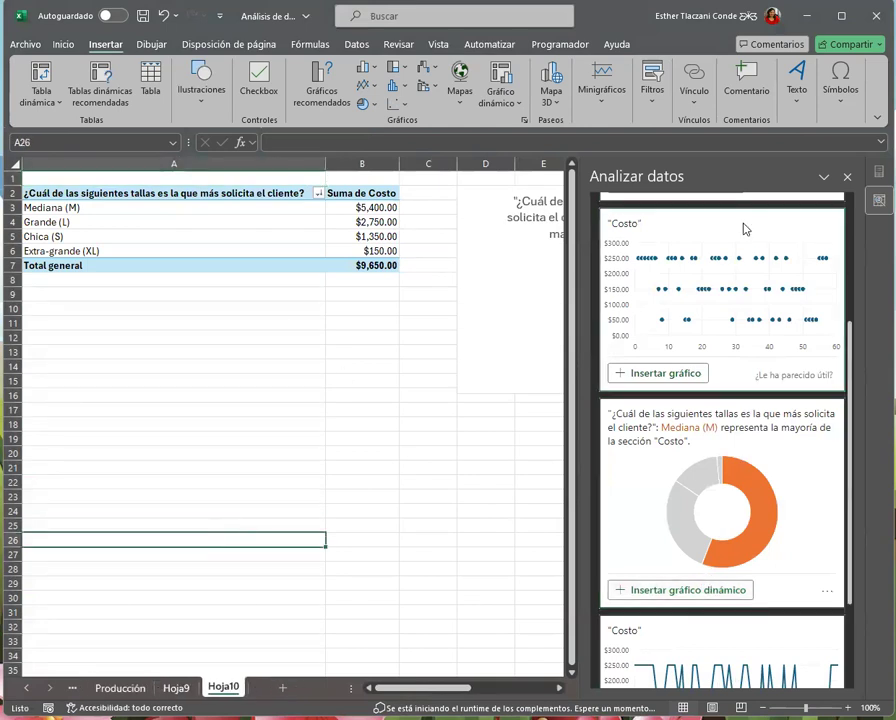
{"action": "left_click", "coordinate": [845, 178]}
Check which fields the new pivot table uses in its field list, and close the list
{"action": "left_click", "coordinate": [131, 235]}
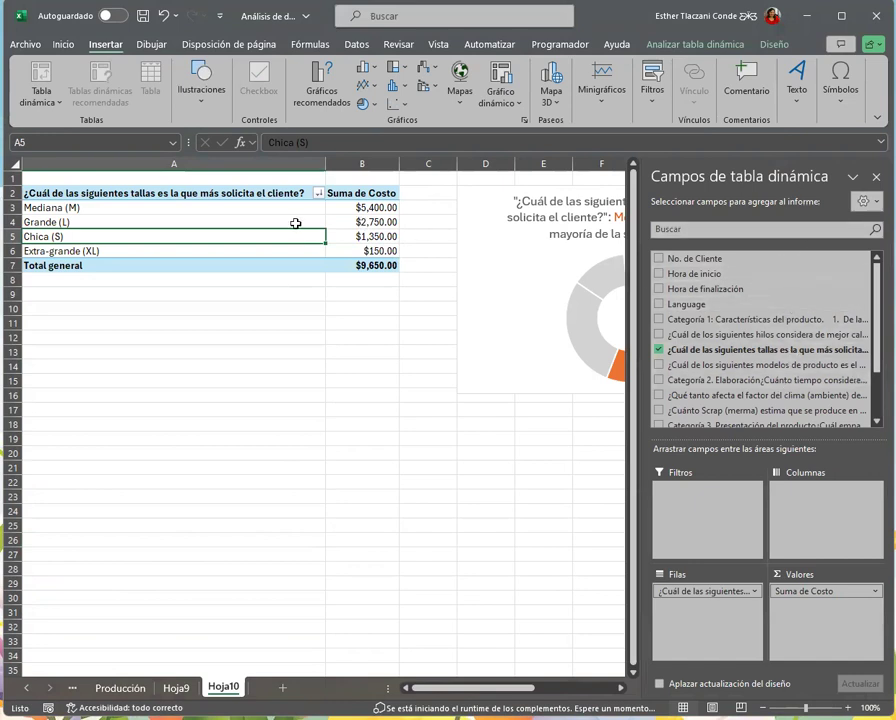
{"action": "scroll", "coordinate": [766, 376], "scroll_direction": "down", "scroll_amount": 3}
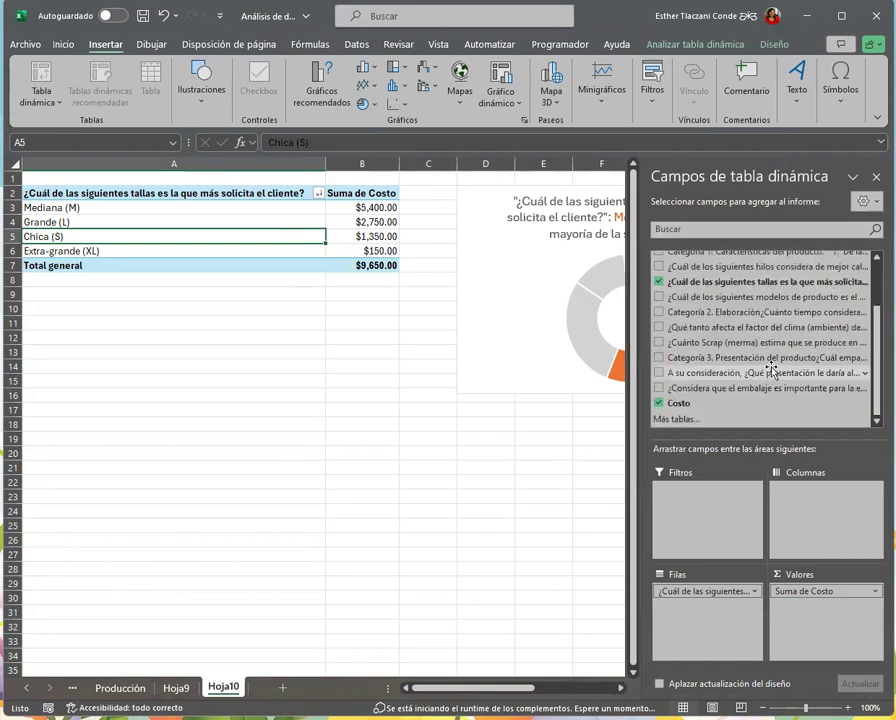
{"action": "scroll", "coordinate": [768, 388], "scroll_direction": "up", "scroll_amount": 3}
{"action": "left_click", "coordinate": [106, 219]}
{"action": "left_click", "coordinate": [106, 212]}
{"action": "left_click", "coordinate": [876, 177]}
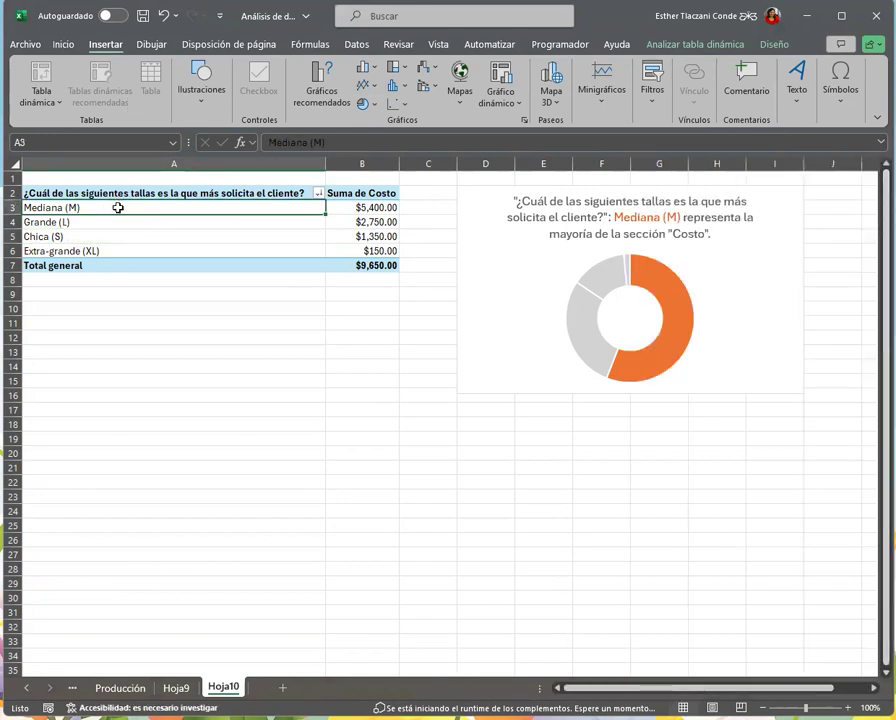
Examine the pivot table's sizes, their Costo sums and the grand total against the Mediana (M) portion of the doughnut chart
{"action": "left_click_drag", "start_coordinate": [118, 207], "coordinate": [118, 247]}
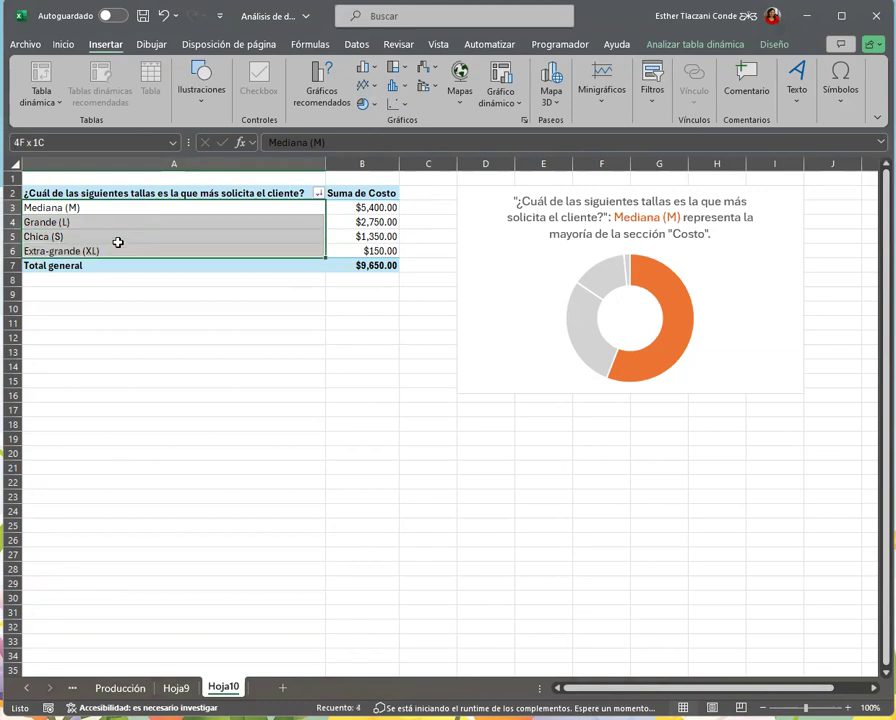
{"action": "left_click_drag", "start_coordinate": [354, 209], "coordinate": [348, 258]}
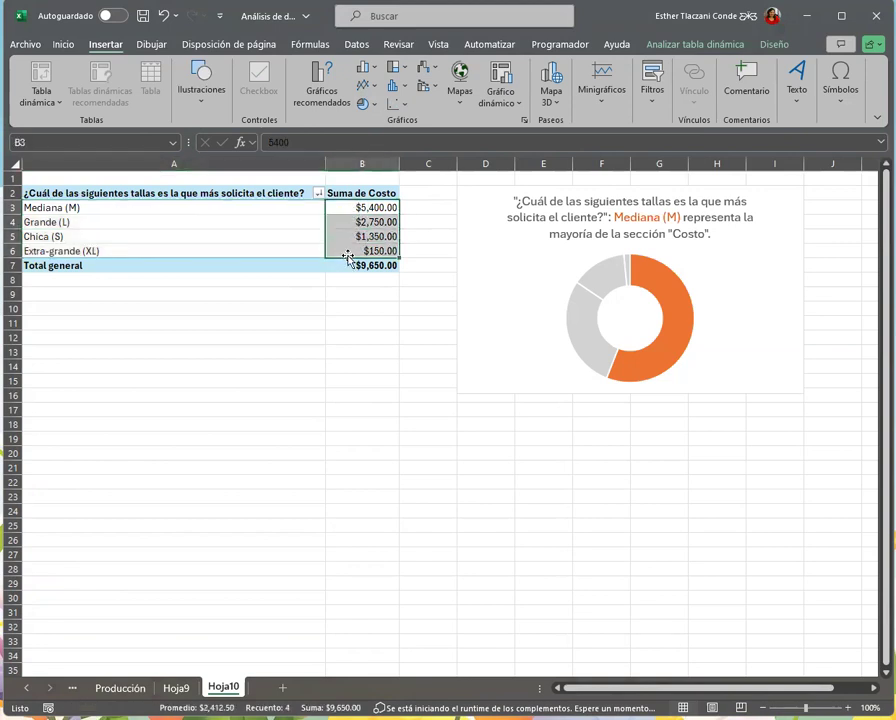
{"action": "left_click", "coordinate": [359, 267]}
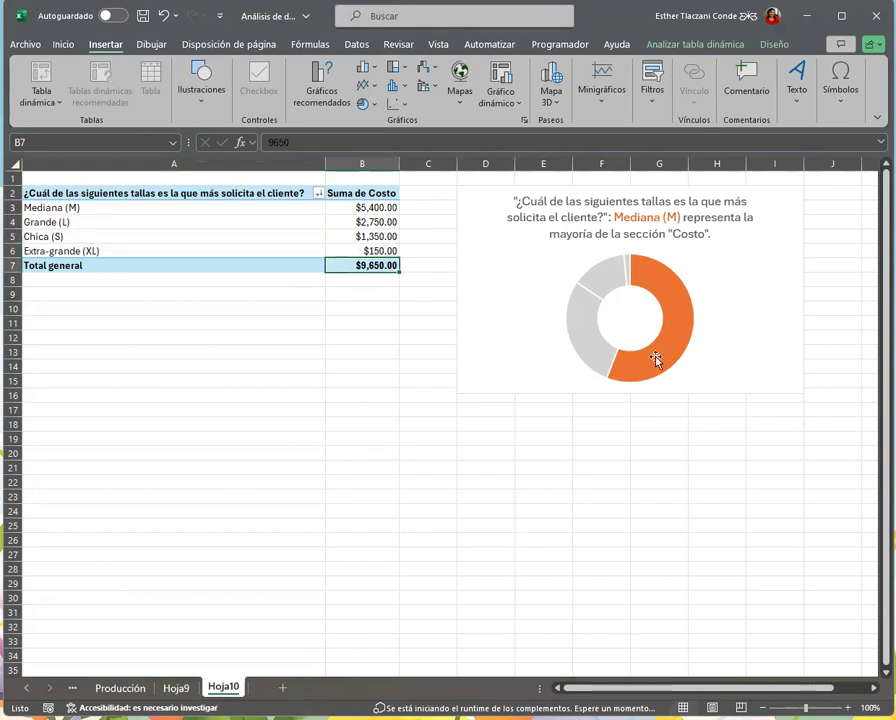
{"action": "mouse_move", "coordinate": [657, 360]}
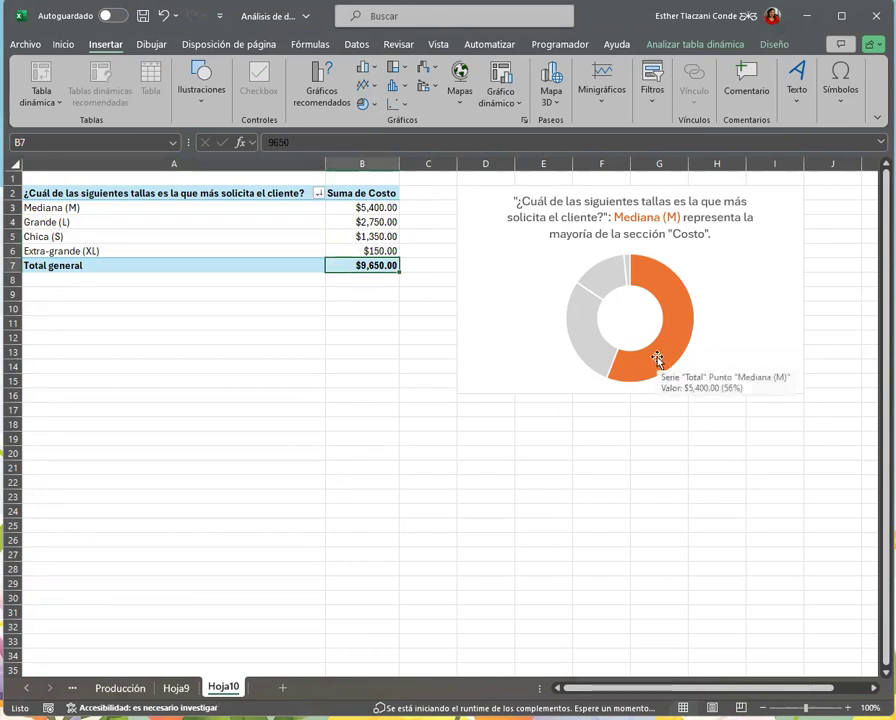
{"action": "left_click", "coordinate": [734, 248]}
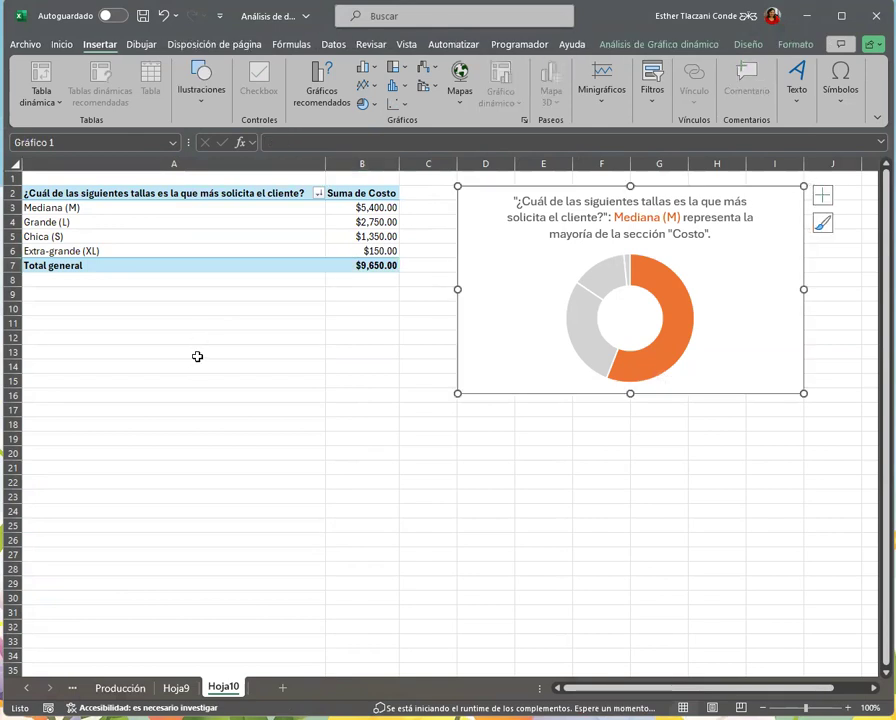
Insert a doughnut (Anillos) chart from the pivot table's sizes and Costo sums in A3:B6, and place it below the table
{"action": "left_click", "coordinate": [262, 210]}
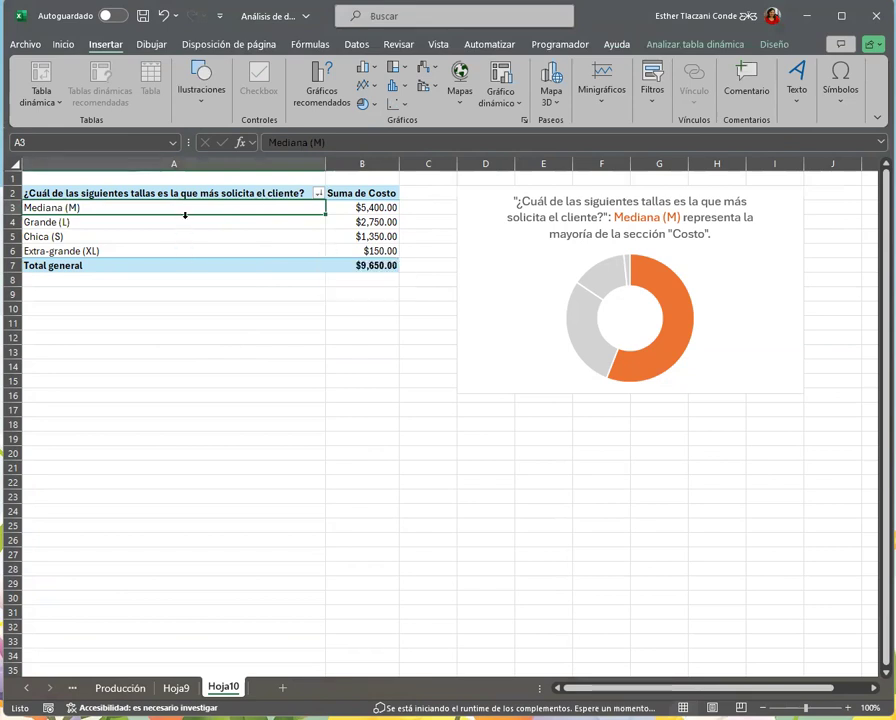
{"action": "left_click_drag", "start_coordinate": [186, 209], "coordinate": [202, 252]}
{"action": "left_click_drag", "start_coordinate": [317, 248], "coordinate": [345, 246]}
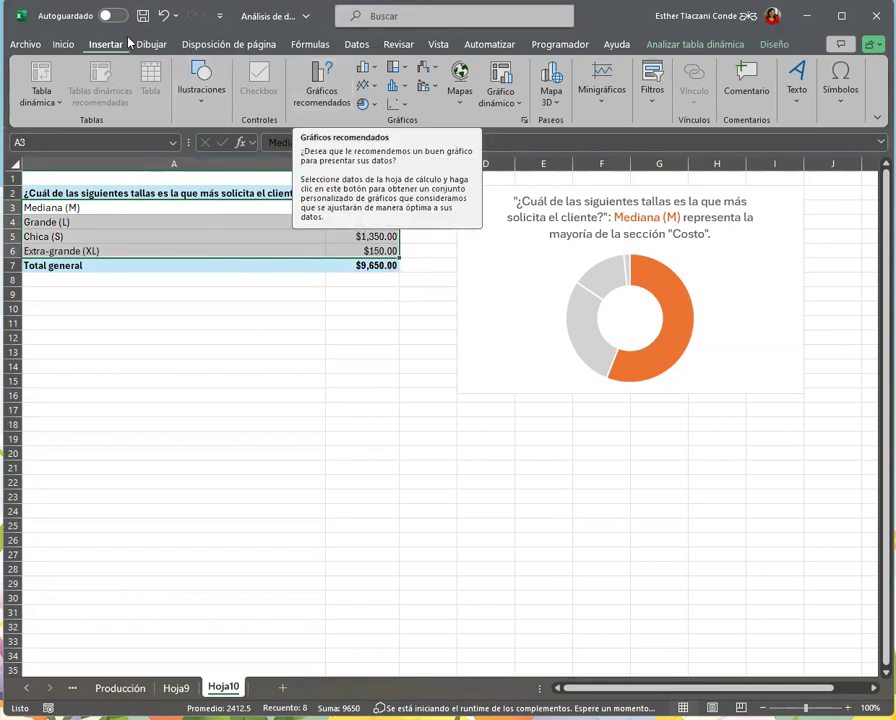
{"action": "left_click", "coordinate": [318, 92]}
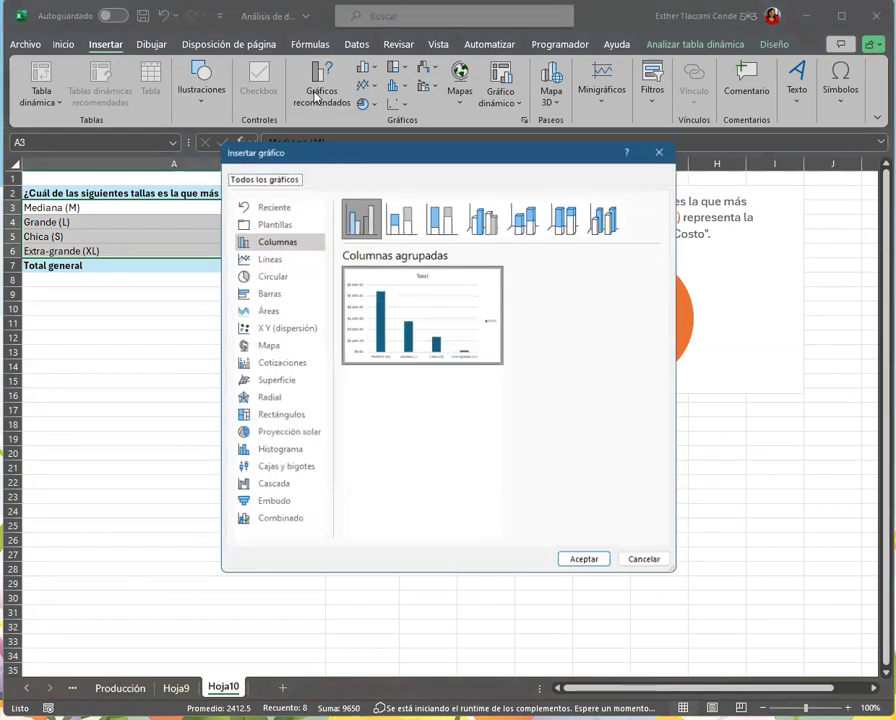
{"action": "left_click", "coordinate": [277, 285]}
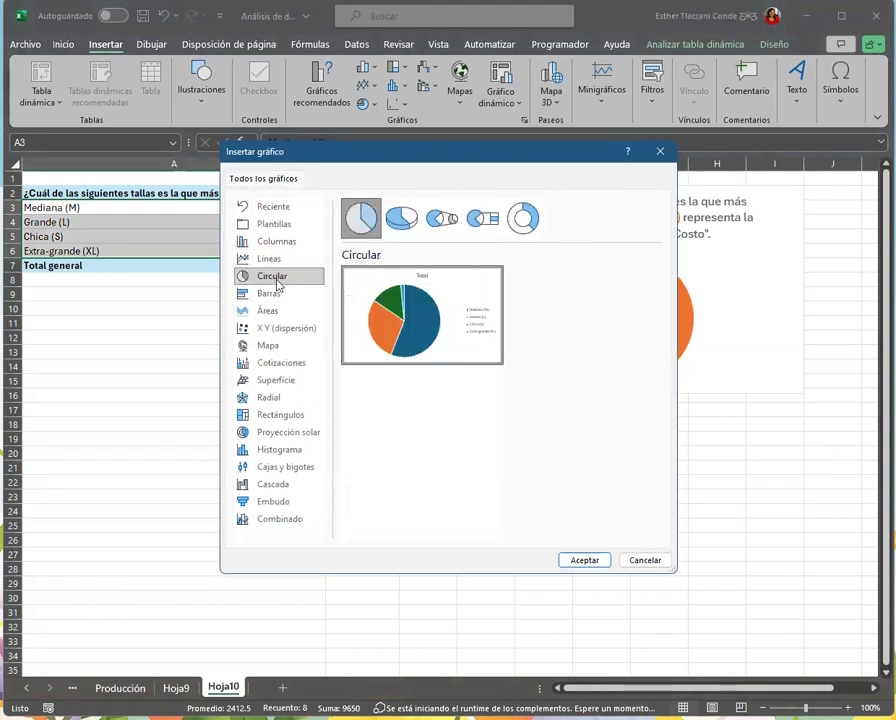
{"action": "left_click", "coordinate": [518, 229]}
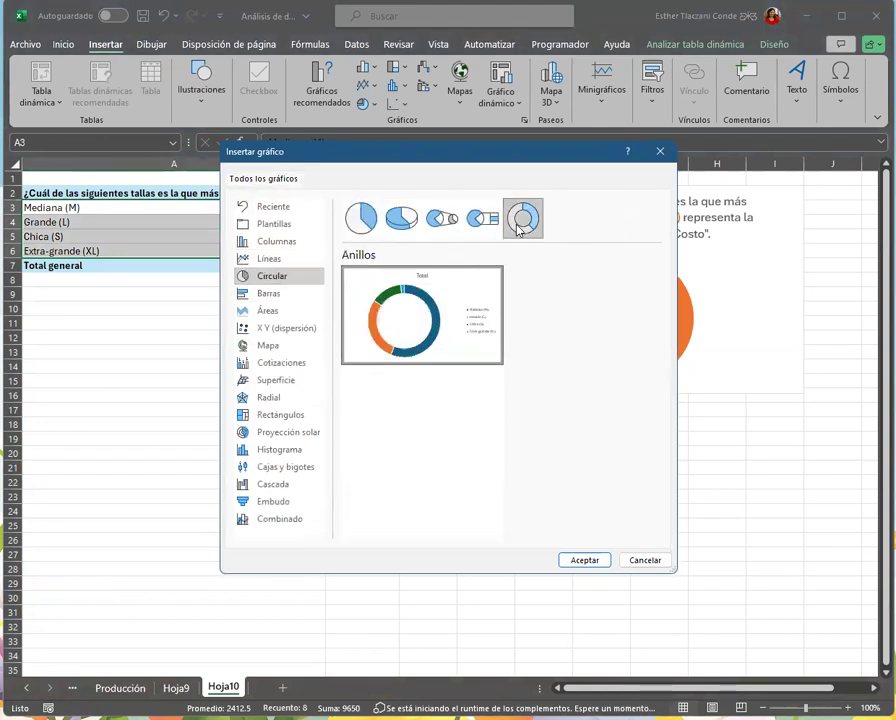
{"action": "left_click", "coordinate": [596, 563]}
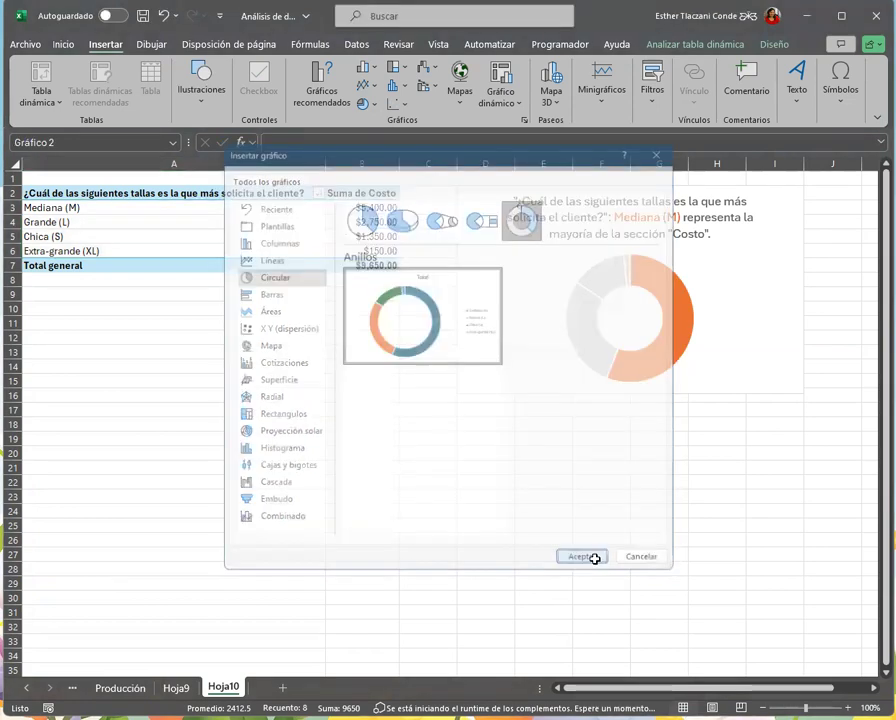
{"action": "left_click_drag", "start_coordinate": [478, 328], "coordinate": [285, 315]}
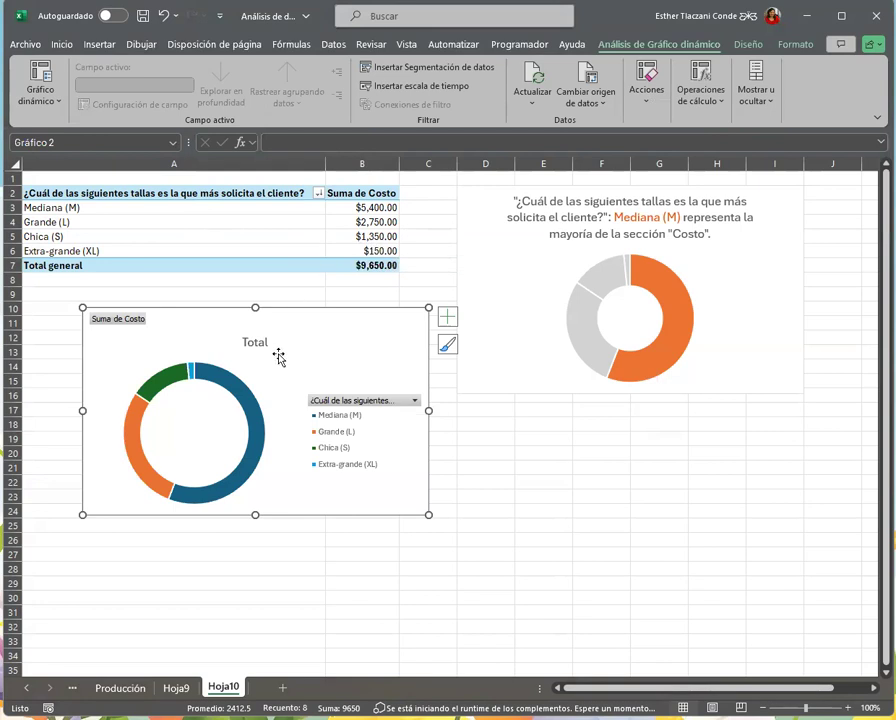
Retitle the new doughnut chart "Tallas más solicitadas por los clientes"
{"action": "left_click", "coordinate": [447, 322]}
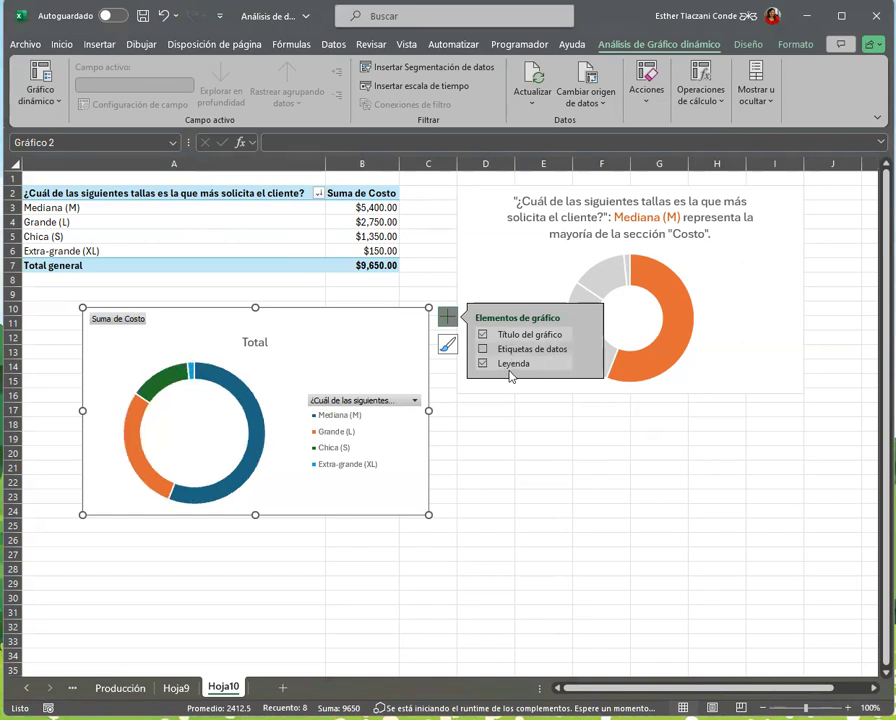
{"action": "left_click", "coordinate": [259, 343]}
{"action": "double_click", "coordinate": [259, 343]}
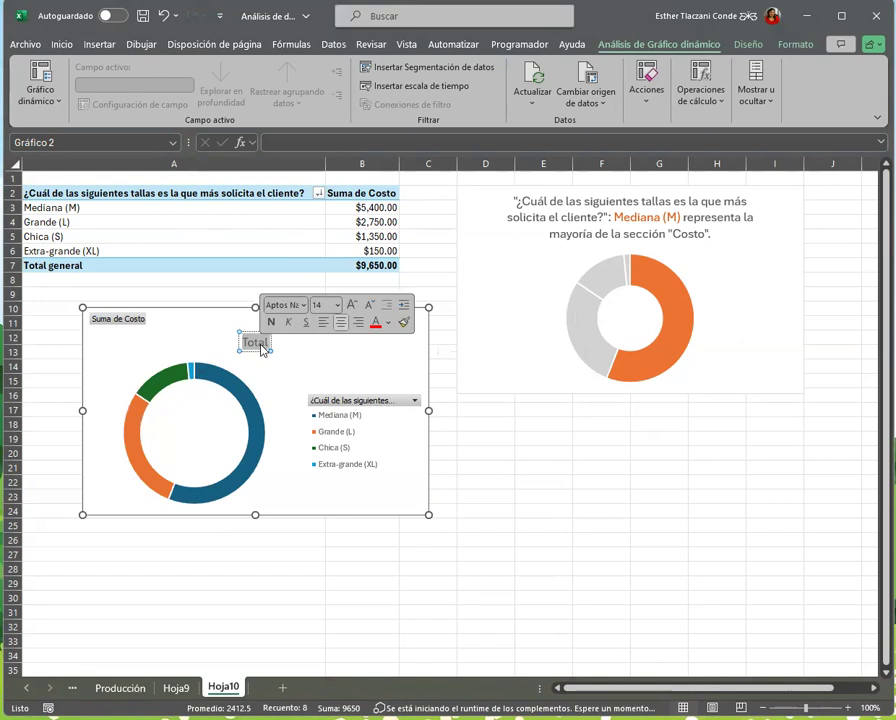
{"action": "key", "text": "Delete"}
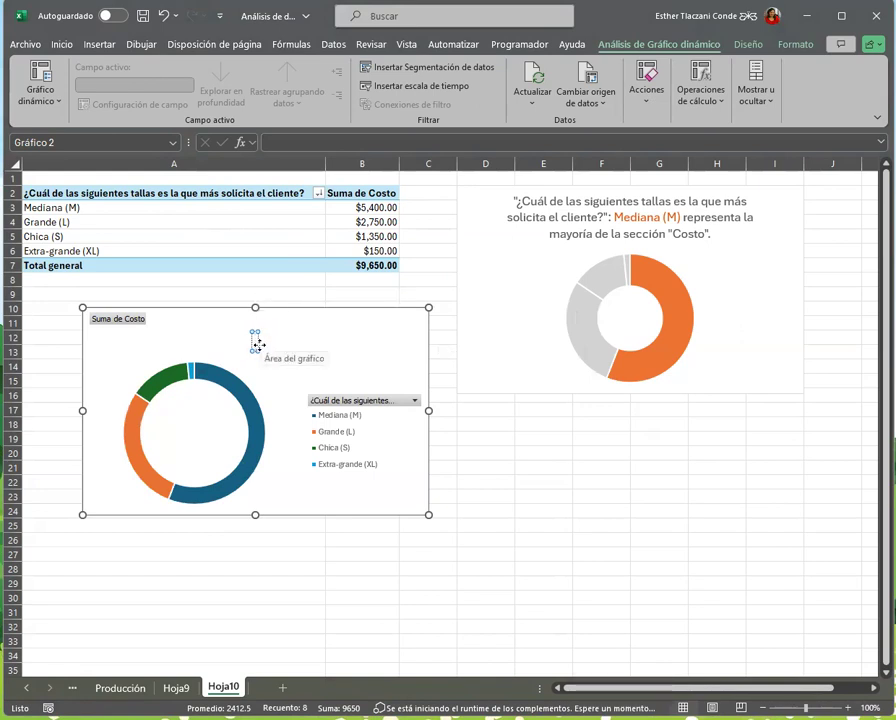
{"action": "type", "text": "Tallas m"}
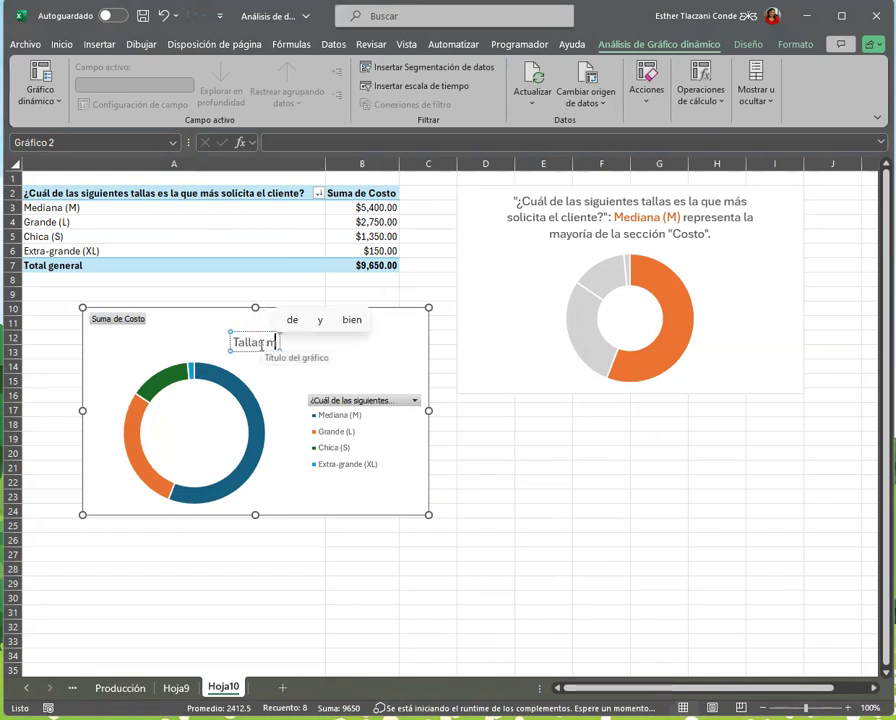
{"action": "type", "text": "ás s"}
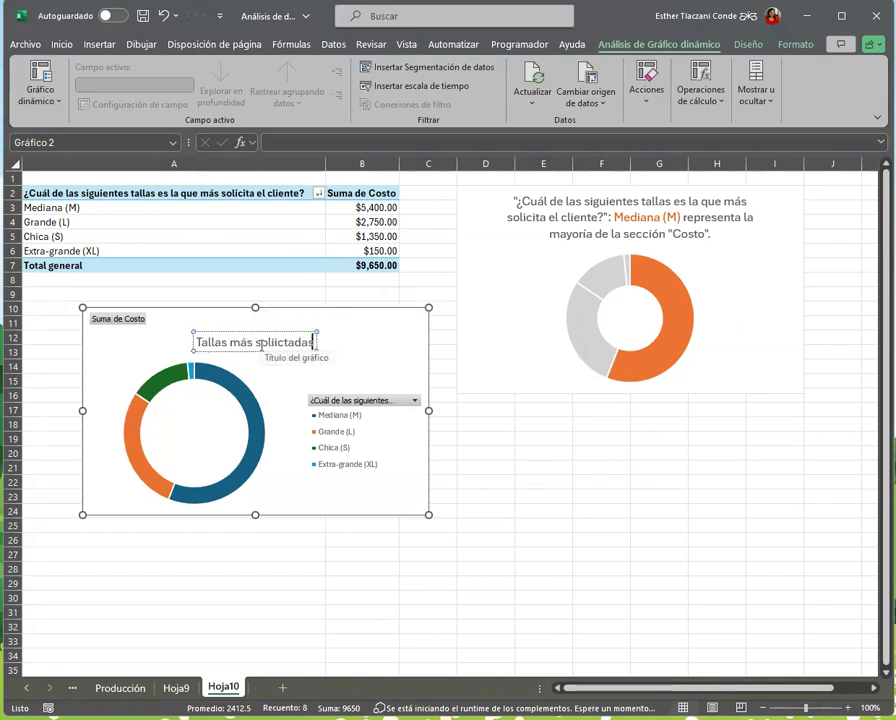
{"action": "type", "text": "olicitadas por los cl"}
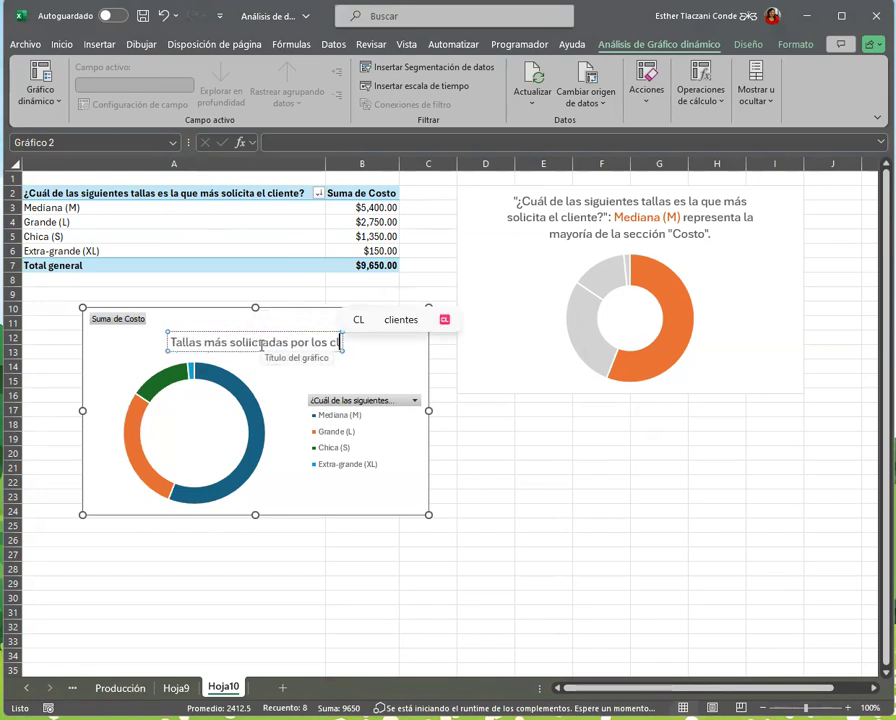
{"action": "type", "text": "ientes"}
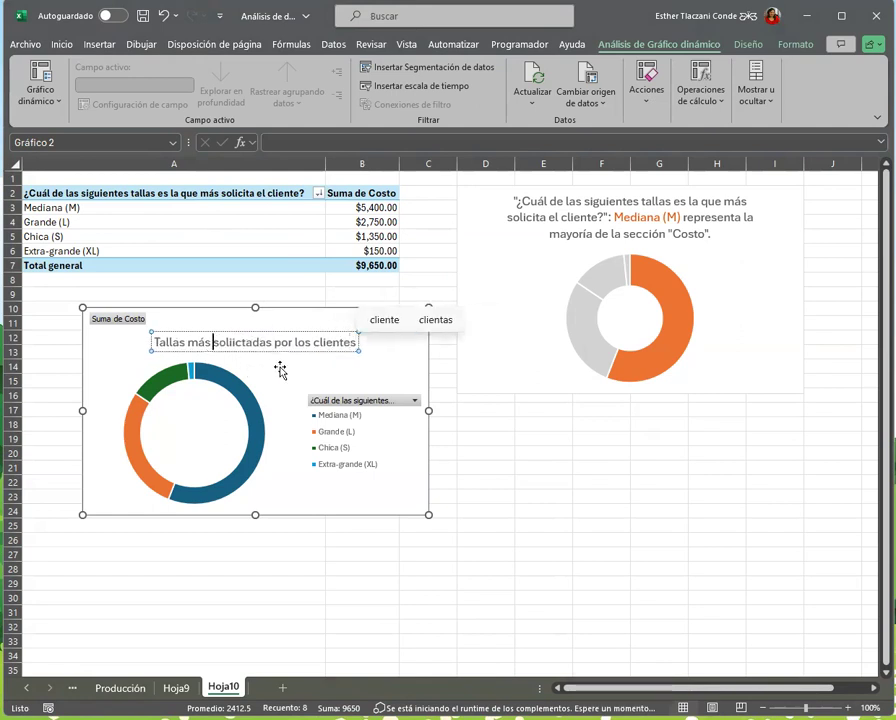
Remove the word "más" from the chart title and correct it to read "Tallas solicitadas por los clientes"
{"action": "key", "text": "BackSpace"}
{"action": "key", "text": "BackSpace"}
{"action": "key", "text": "BackSpace"}
{"action": "key", "text": "BackSpace"}
{"action": "key", "text": "BackSpace"}
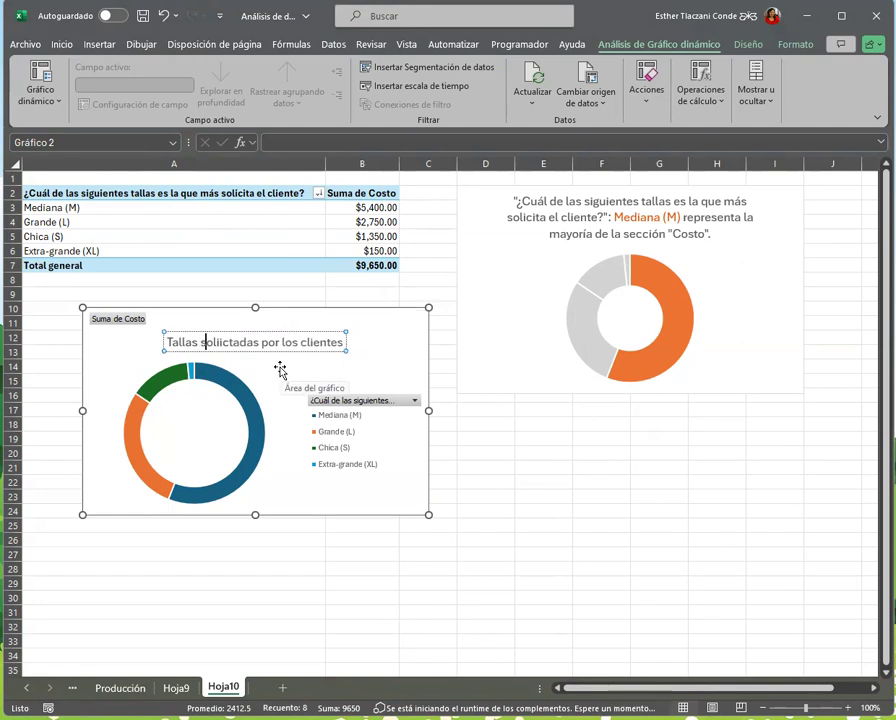
{"action": "key", "text": "Delete"}
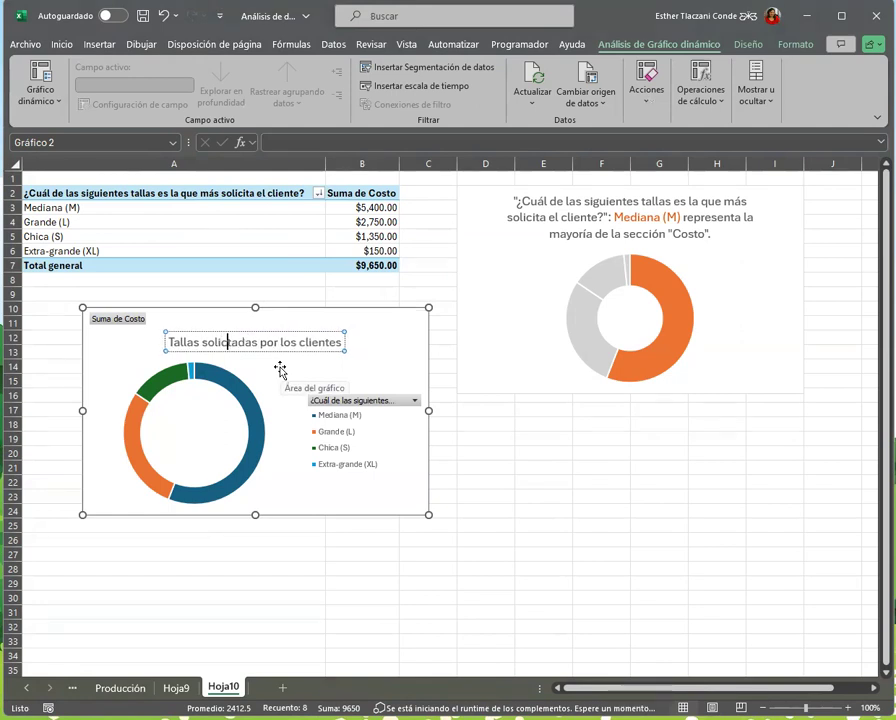
{"action": "type", "text": "i"}
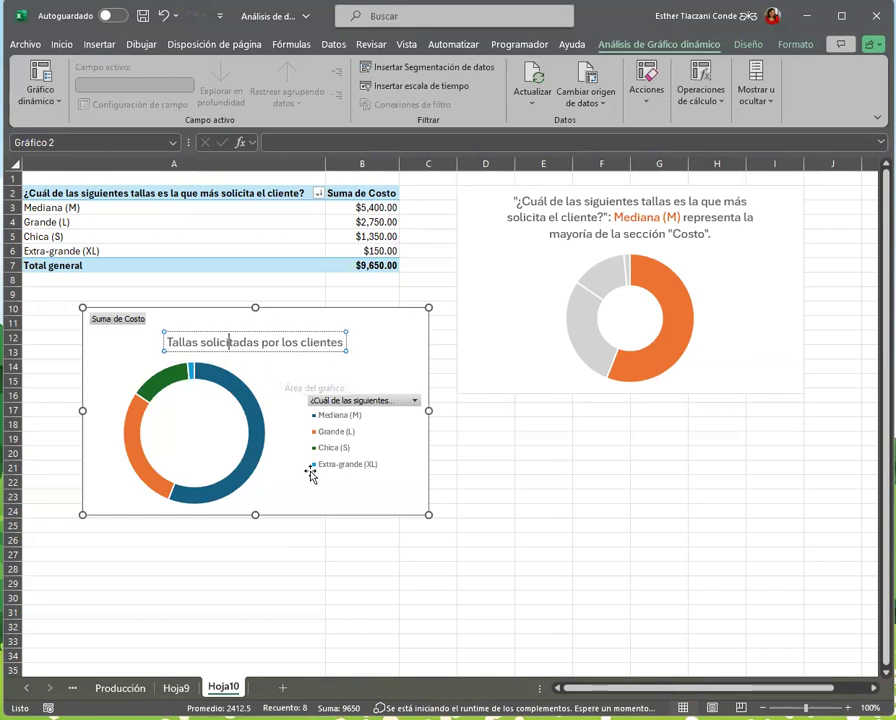
Remove the legend (Leyenda) from the "Tallas solicitadas por los clientes" chart
{"action": "left_click", "coordinate": [390, 401]}
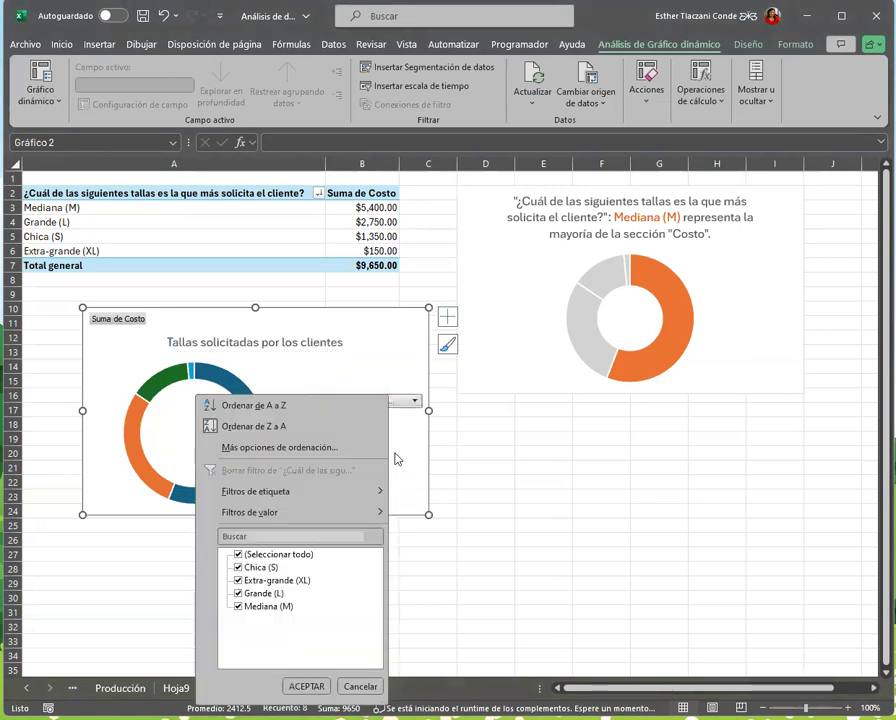
{"action": "left_click", "coordinate": [454, 306]}
{"action": "left_click", "coordinate": [453, 312]}
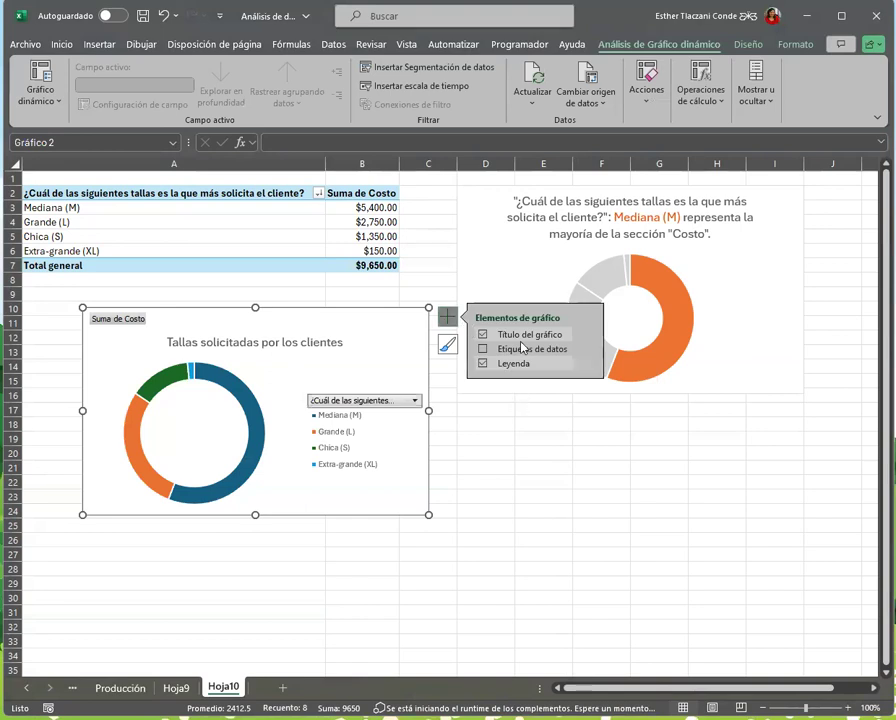
{"action": "left_click", "coordinate": [520, 364]}
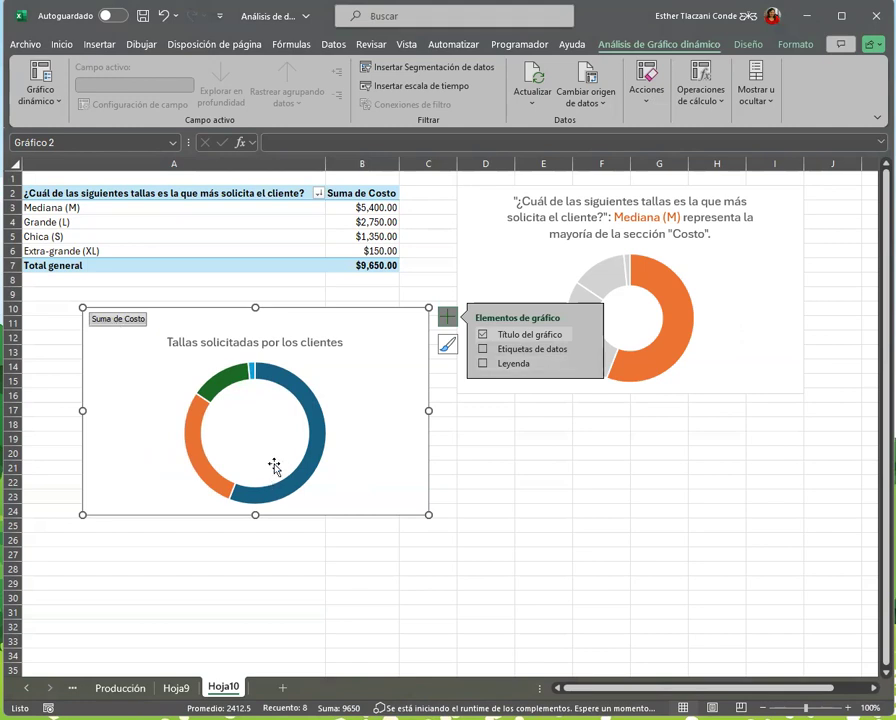
Add data labels to the new doughnut chart as callouts (Llamada de datos) showing each size and its percentage
{"action": "left_click", "coordinate": [320, 425]}
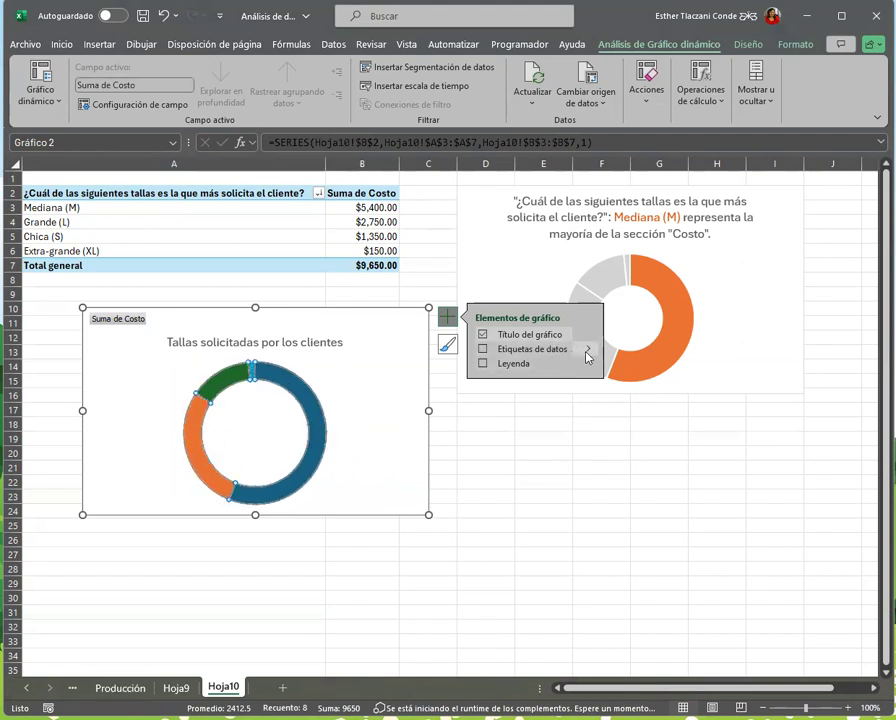
{"action": "left_click", "coordinate": [386, 448]}
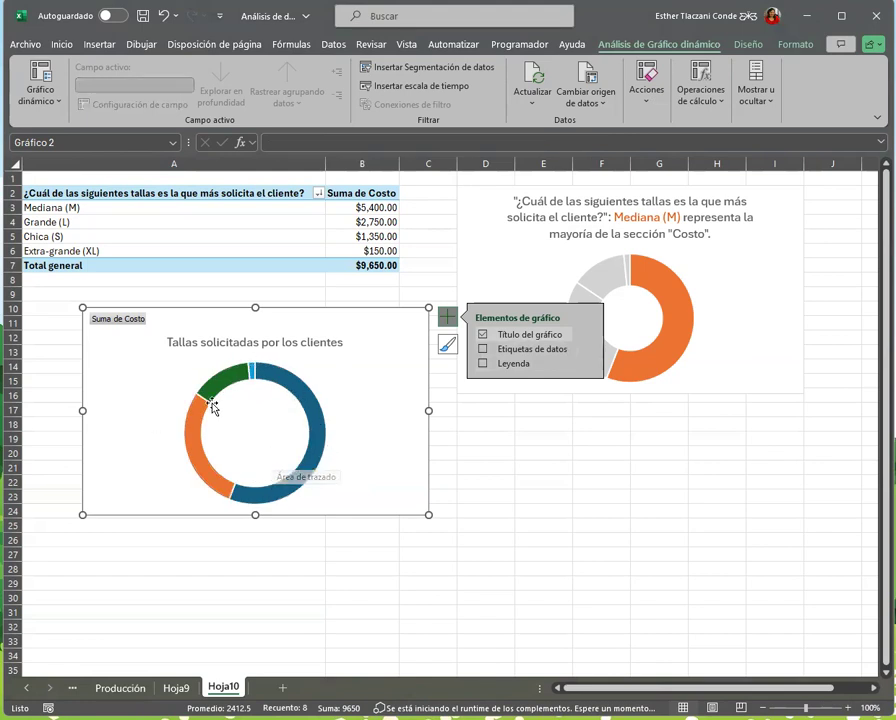
{"action": "left_click", "coordinate": [586, 352]}
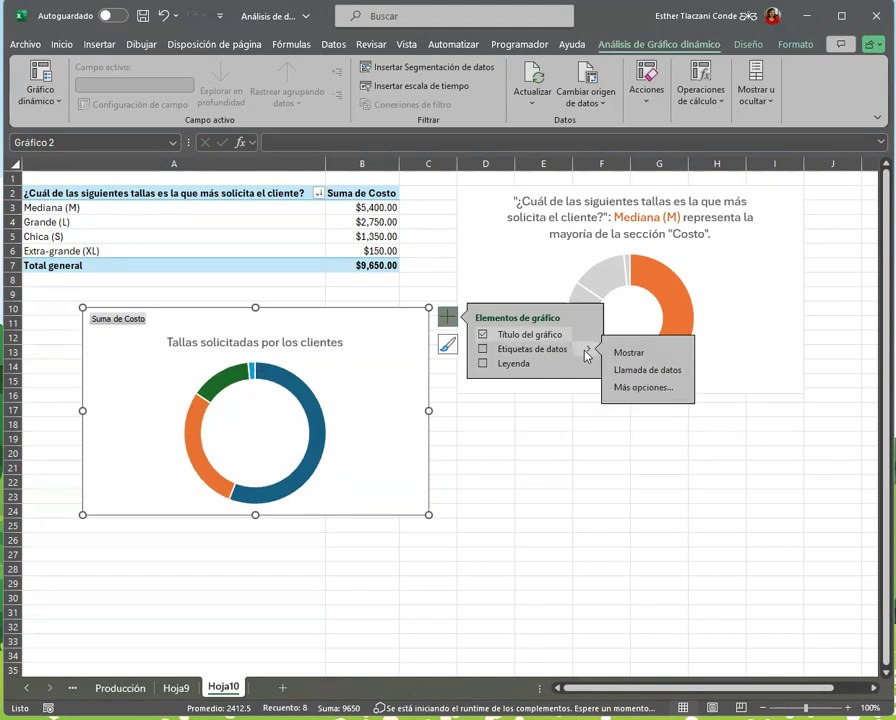
{"action": "left_click", "coordinate": [632, 372]}
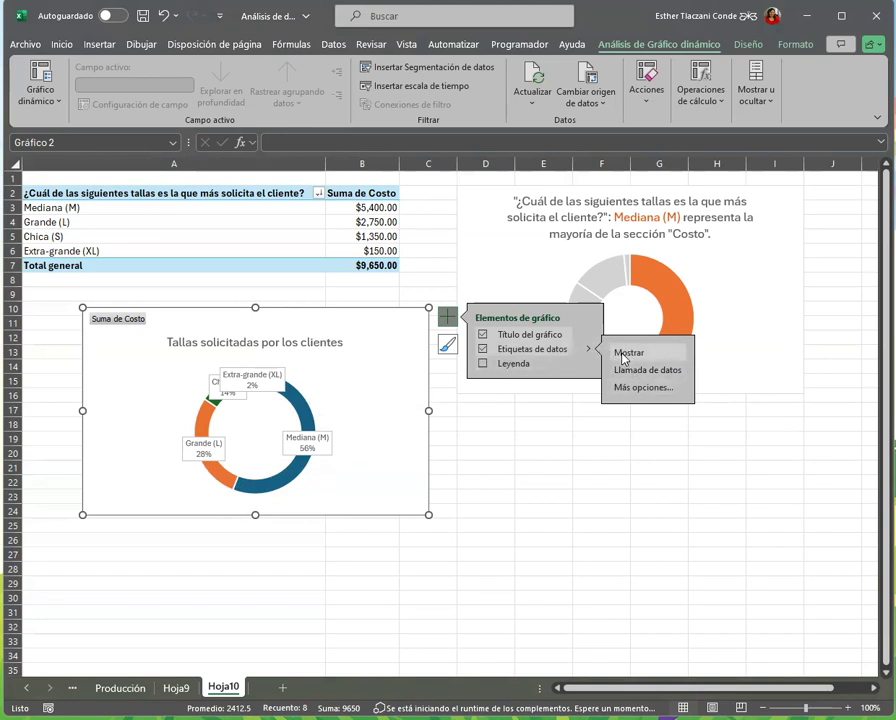
{"action": "left_click", "coordinate": [483, 350]}
{"action": "left_click", "coordinate": [483, 350]}
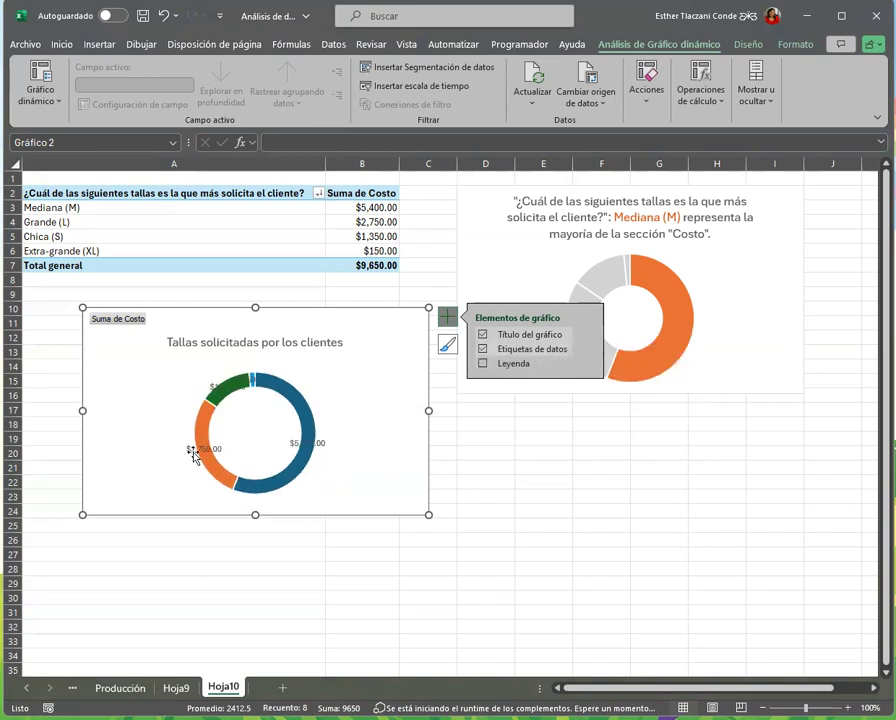
{"action": "left_click", "coordinate": [588, 349]}
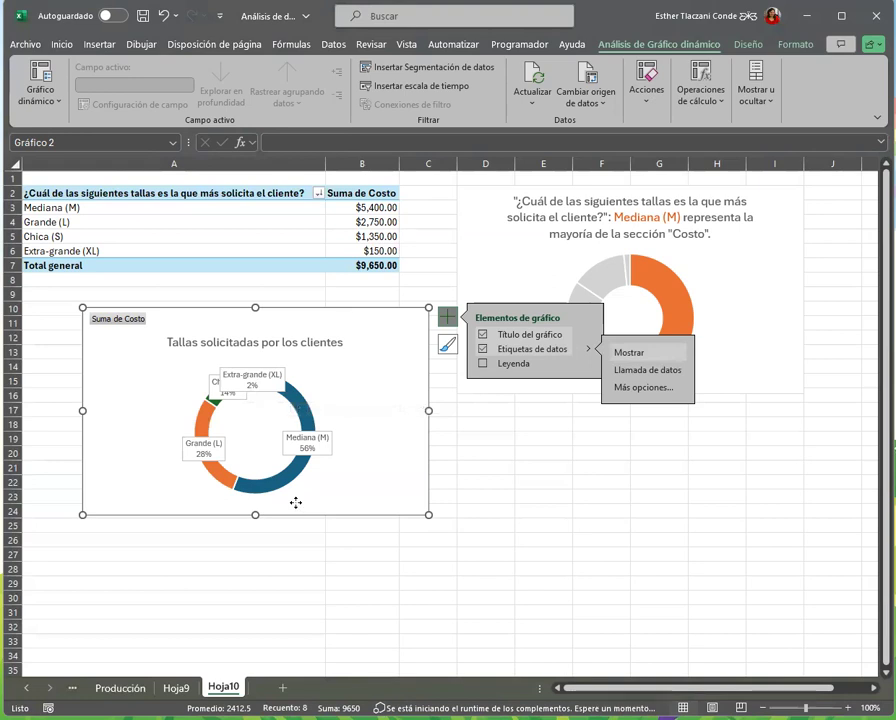
Sort the sizes in the pivot table from A to Z, then select the first size in A3
{"action": "left_click", "coordinate": [334, 234]}
{"action": "left_click", "coordinate": [358, 222]}
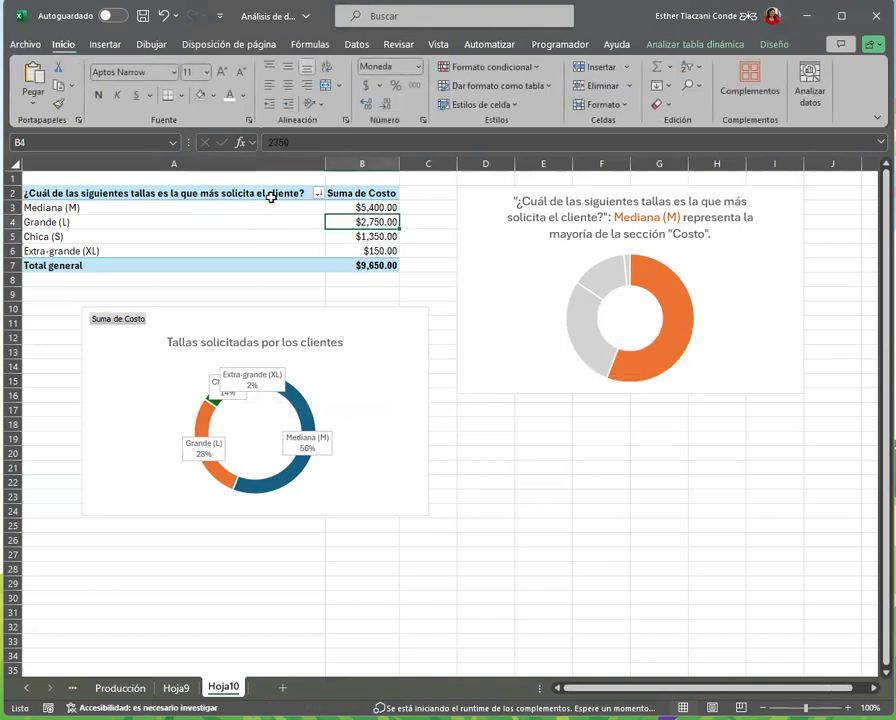
{"action": "left_click", "coordinate": [357, 193]}
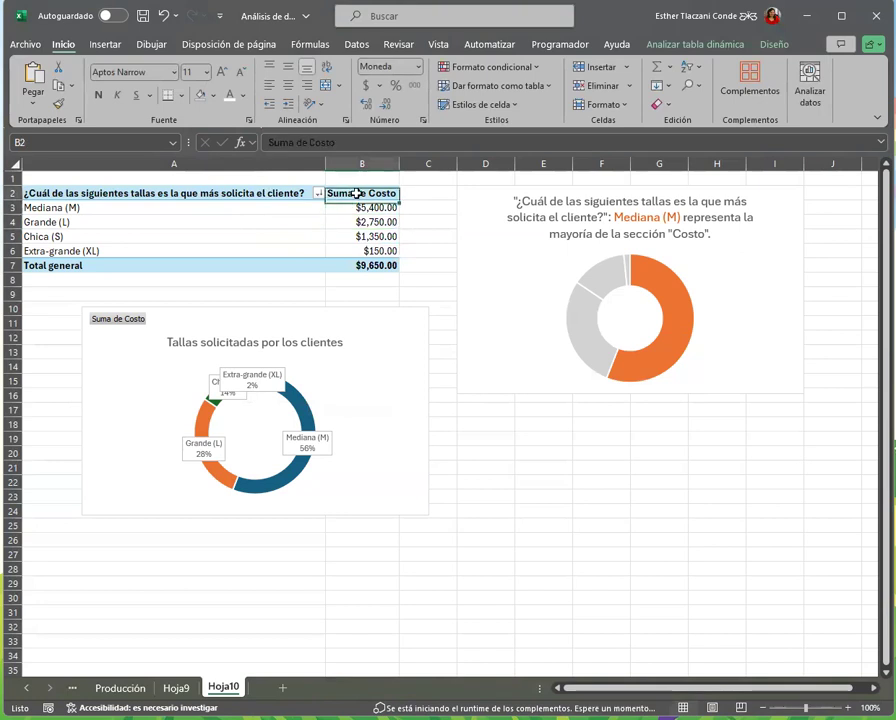
{"action": "left_click", "coordinate": [357, 45]}
{"action": "left_click", "coordinate": [412, 238]}
{"action": "left_click", "coordinate": [376, 218]}
{"action": "left_click", "coordinate": [378, 194]}
{"action": "left_click", "coordinate": [358, 222]}
{"action": "left_click", "coordinate": [317, 193]}
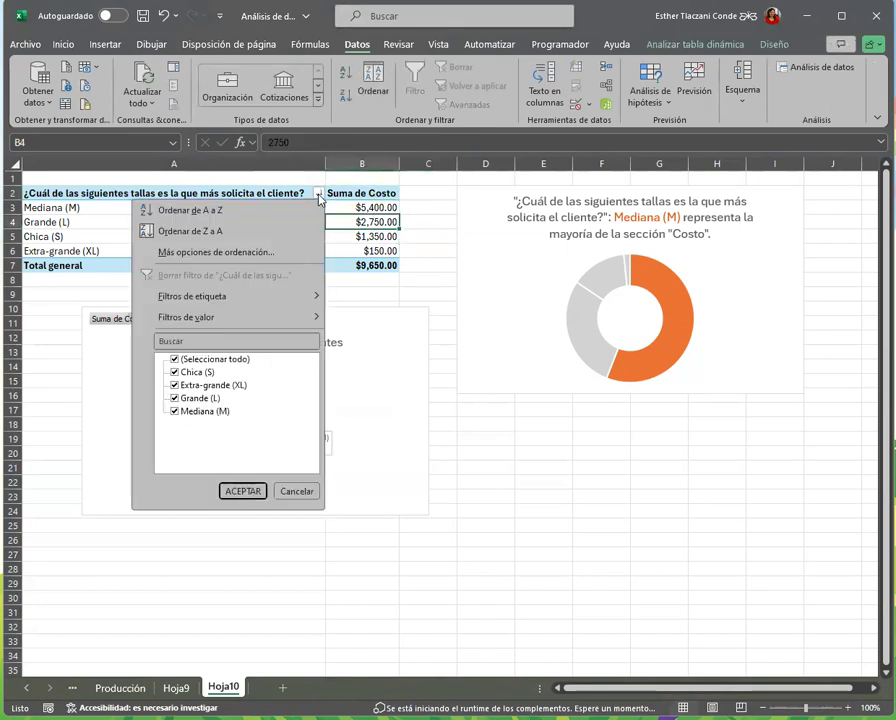
{"action": "left_click", "coordinate": [234, 214]}
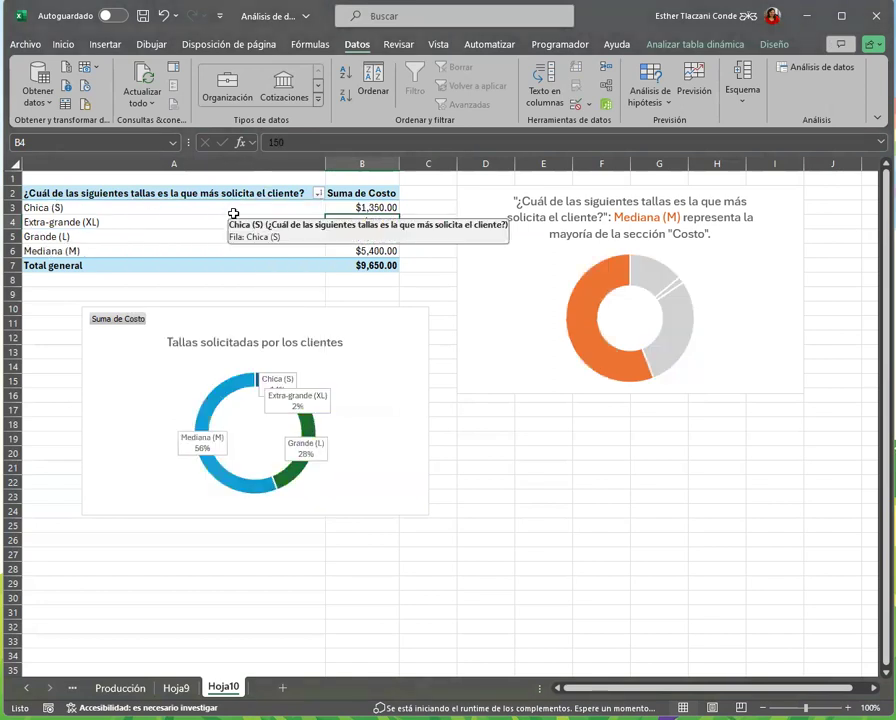
{"action": "left_click", "coordinate": [148, 241]}
{"action": "left_click", "coordinate": [193, 194]}
{"action": "left_click", "coordinate": [196, 211]}
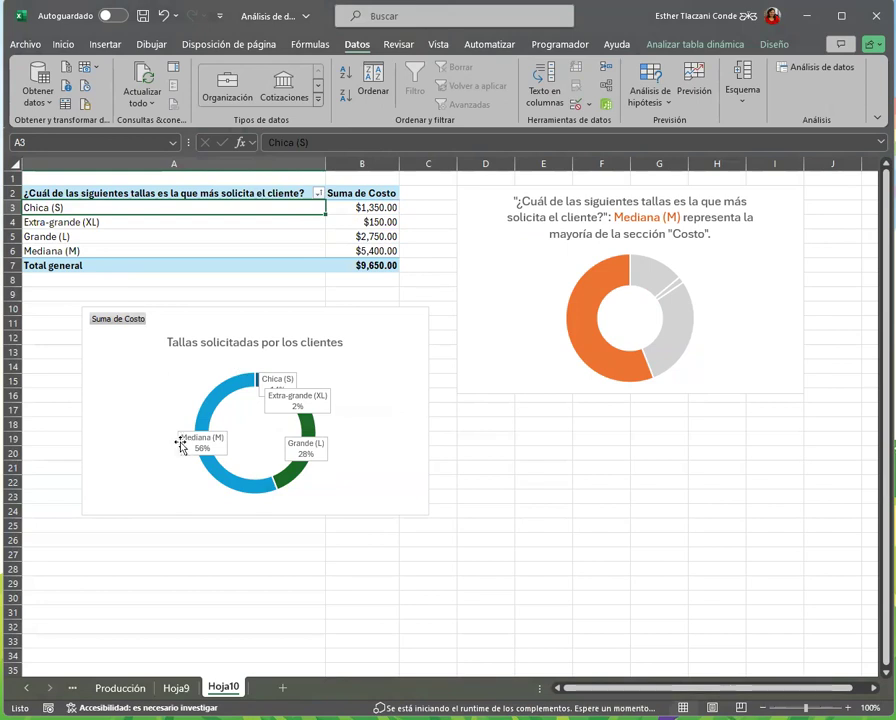
Move the Extra-grande (XL), Chica (S), Grande (L) and Mediana (M) callouts outward around the doughnut ring so they no longer overlap
{"action": "left_click", "coordinate": [174, 404]}
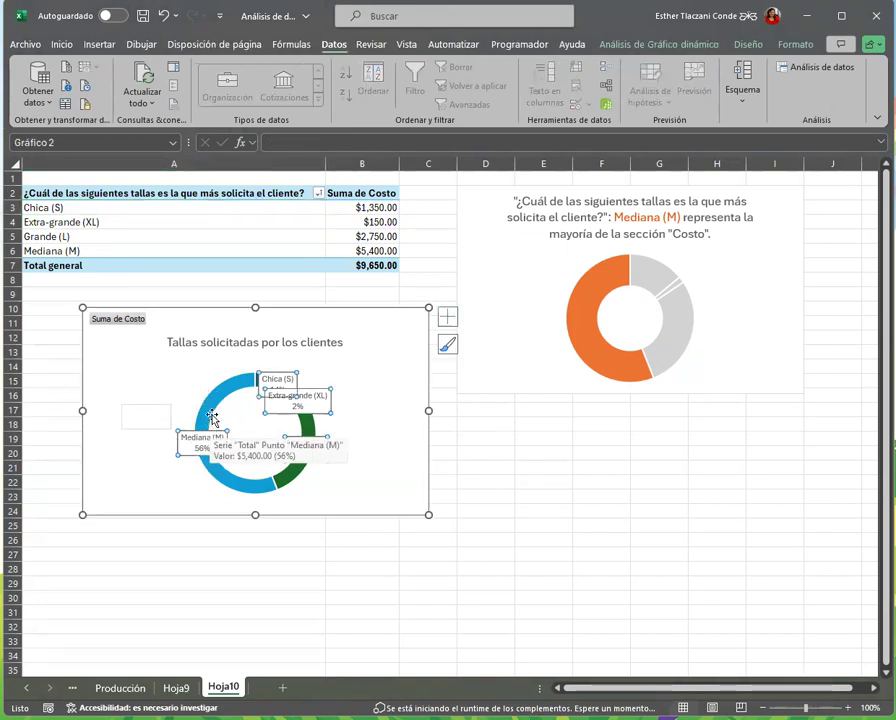
{"action": "left_click", "coordinate": [367, 430]}
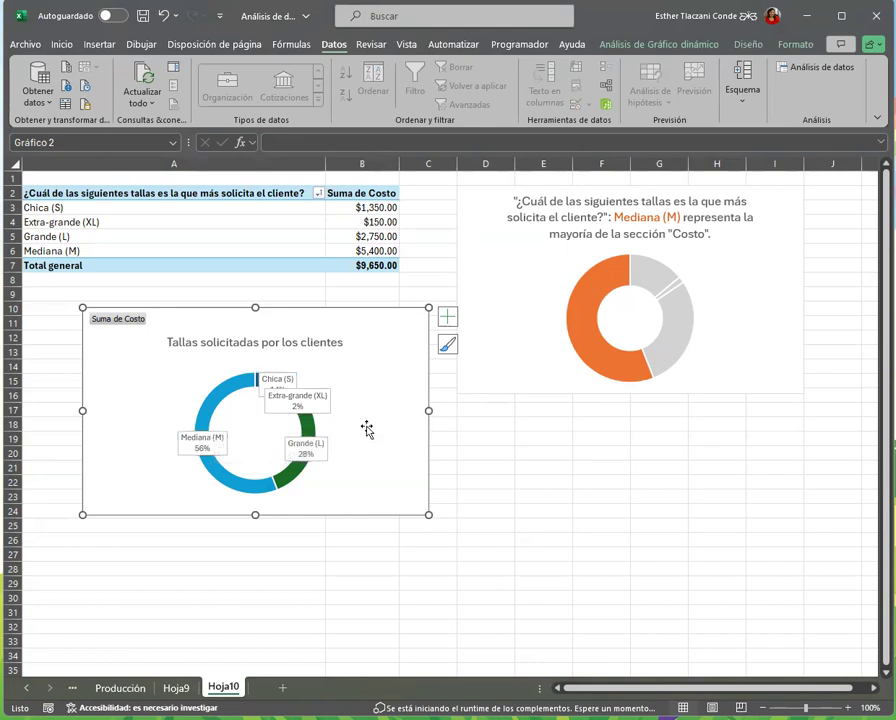
{"action": "left_click", "coordinate": [186, 447]}
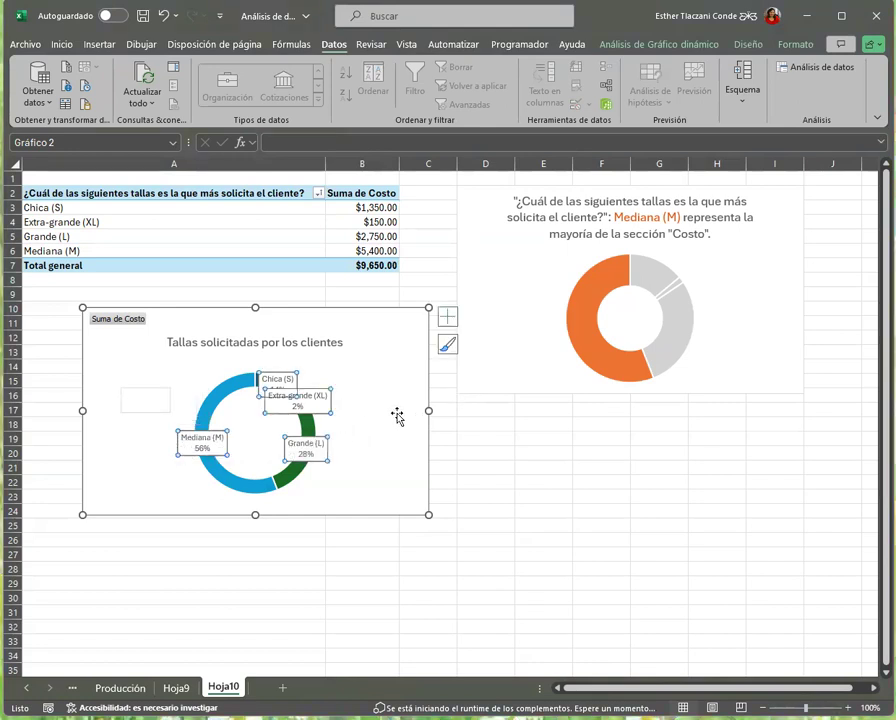
{"action": "left_click_drag", "start_coordinate": [312, 456], "coordinate": [356, 464]}
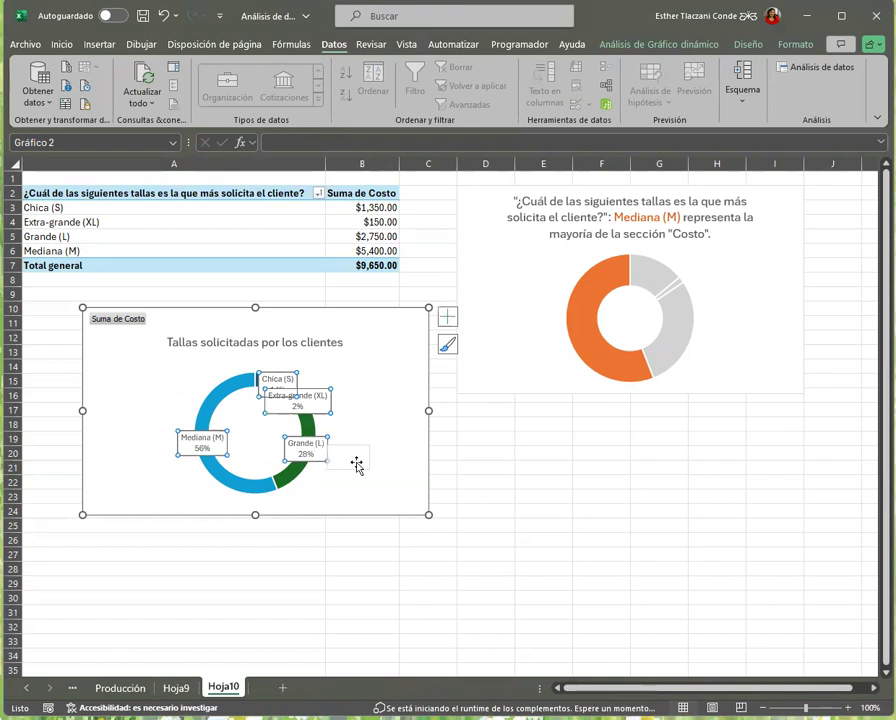
{"action": "left_click", "coordinate": [358, 434]}
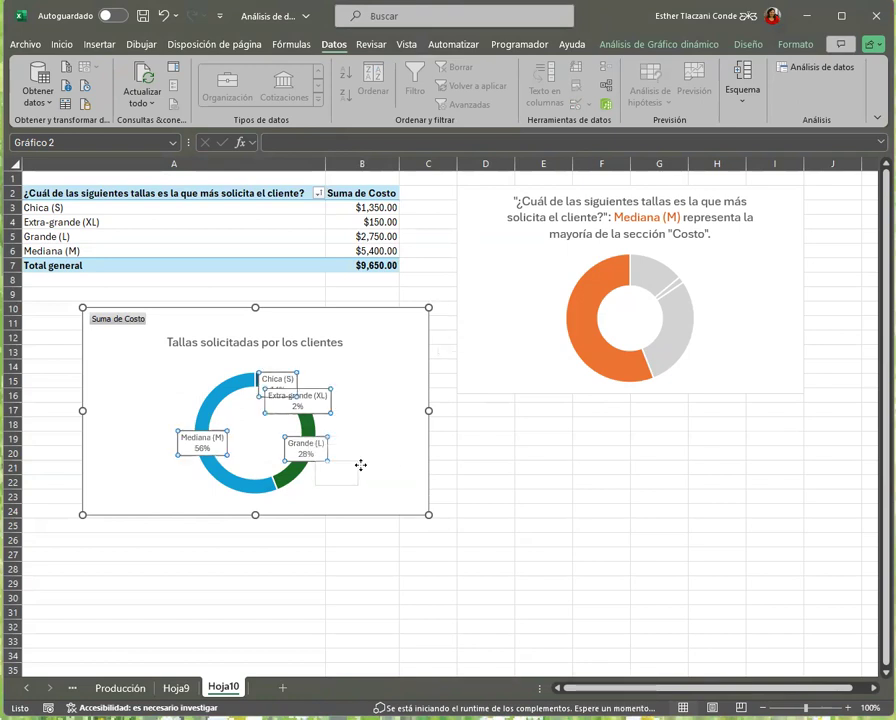
{"action": "left_click", "coordinate": [326, 409]}
{"action": "left_click", "coordinate": [320, 400]}
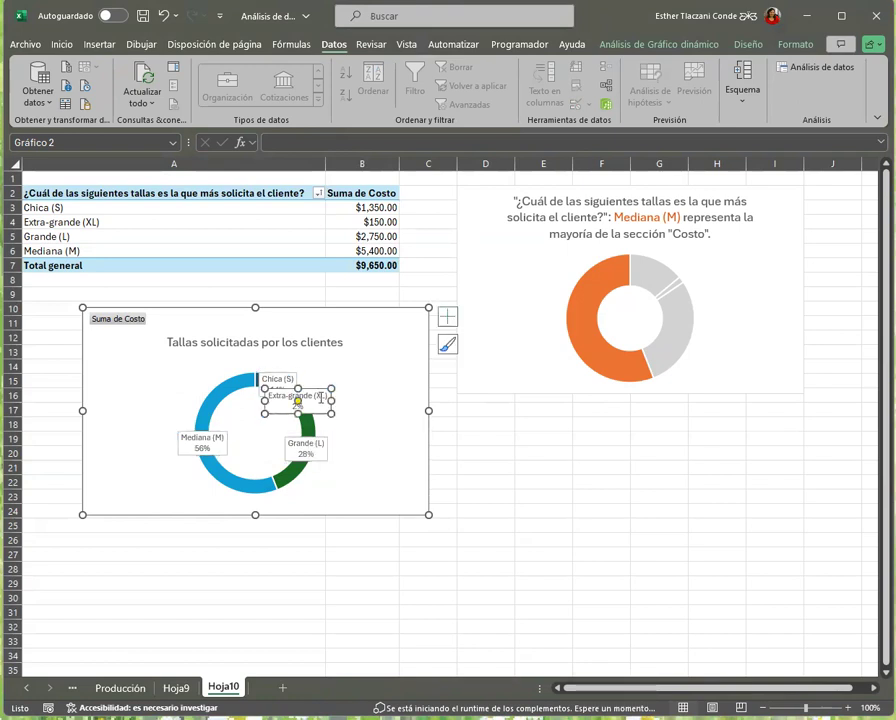
{"action": "left_click_drag", "start_coordinate": [319, 389], "coordinate": [390, 381]}
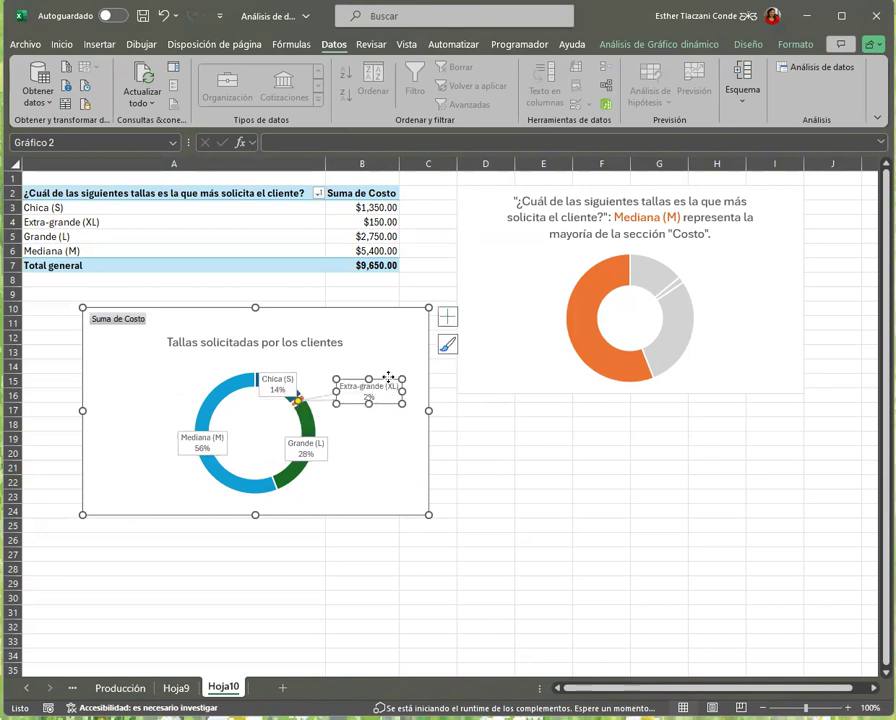
{"action": "left_click_drag", "start_coordinate": [282, 382], "coordinate": [296, 359]}
{"action": "left_click_drag", "start_coordinate": [322, 454], "coordinate": [368, 467]}
{"action": "left_click_drag", "start_coordinate": [190, 441], "coordinate": [134, 437]}
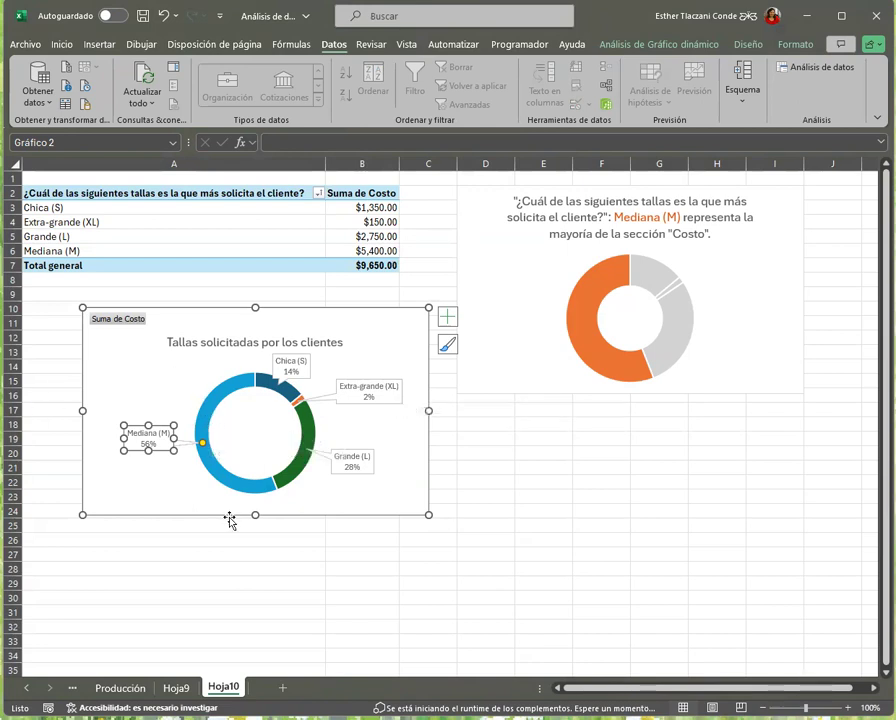
Select the Mediana (M) slice of the doughnut and preview the chart styles available for the chart
{"action": "left_click", "coordinate": [241, 484]}
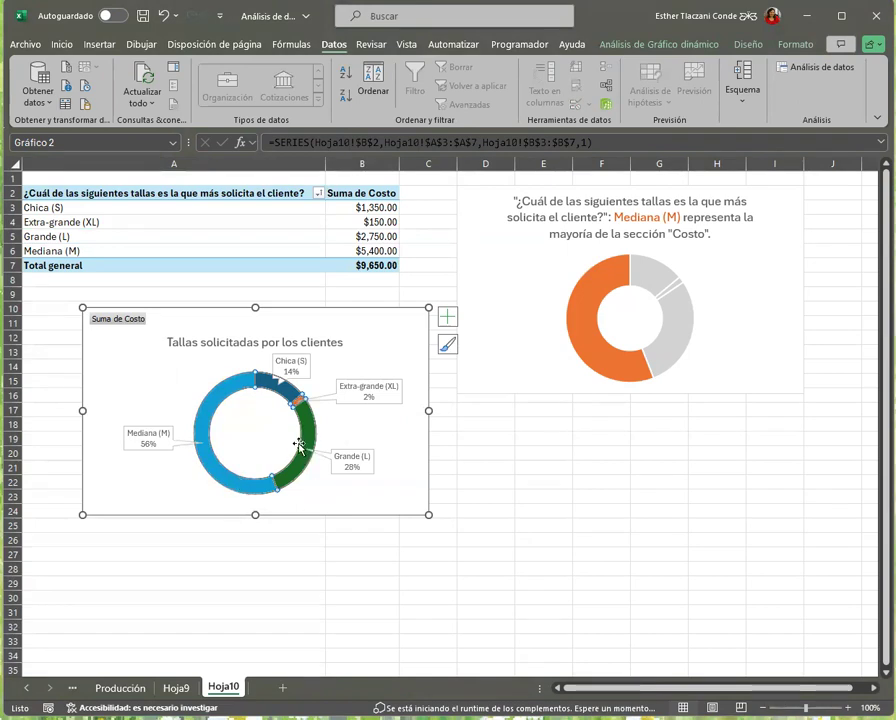
{"action": "left_click", "coordinate": [224, 393]}
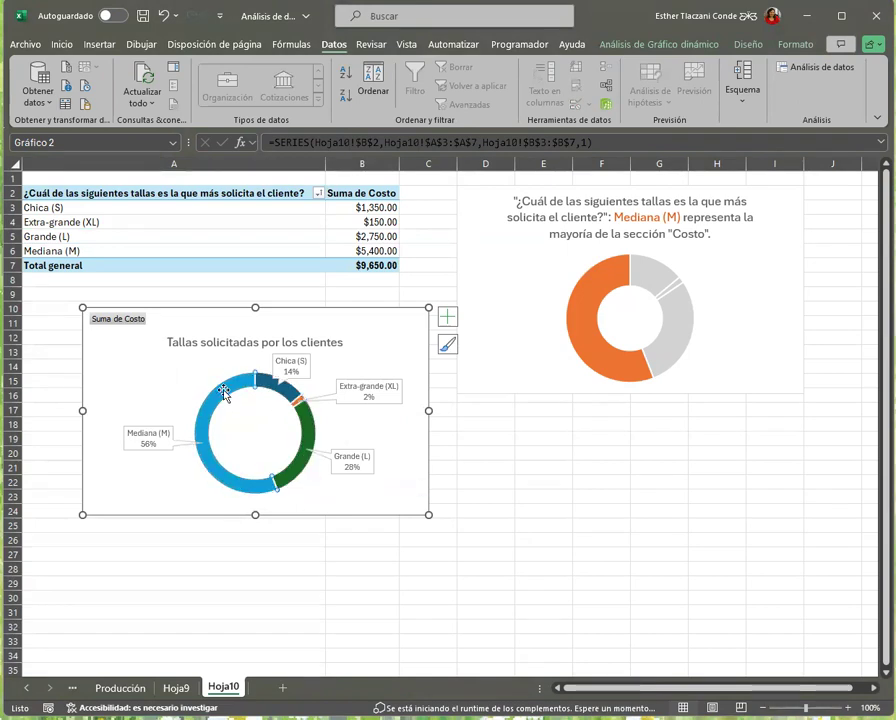
{"action": "mouse_move", "coordinate": [256, 485]}
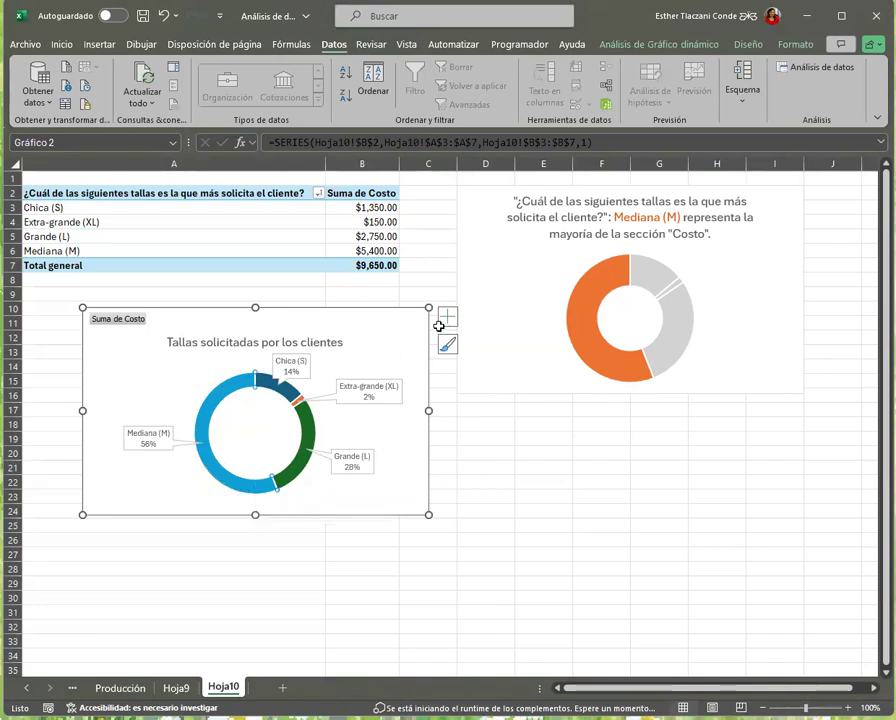
{"action": "left_click", "coordinate": [446, 318]}
{"action": "left_click", "coordinate": [447, 344]}
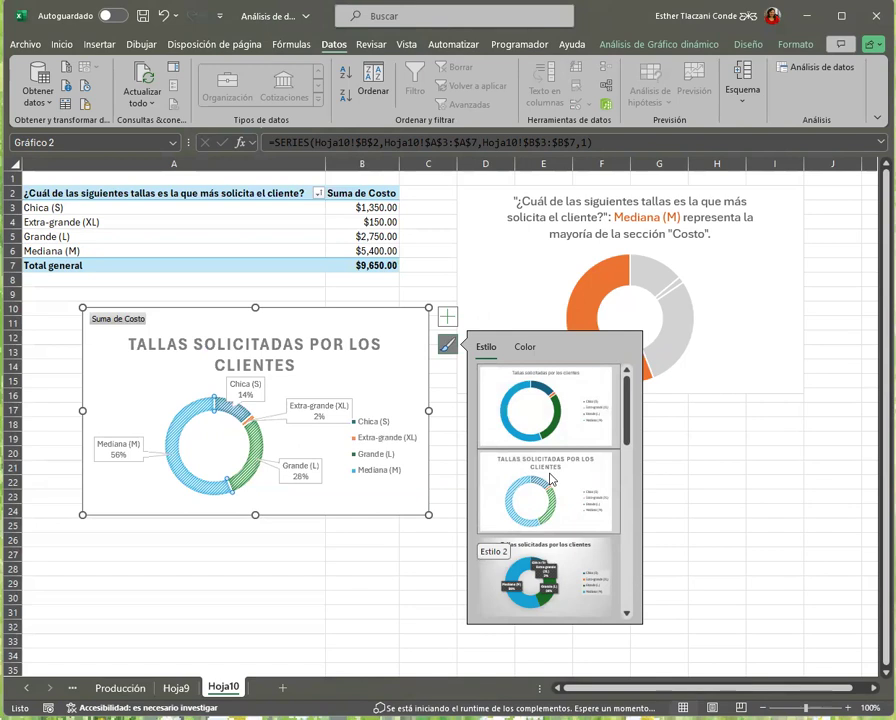
{"action": "scroll", "coordinate": [600, 424], "scroll_direction": "down", "scroll_amount": 3}
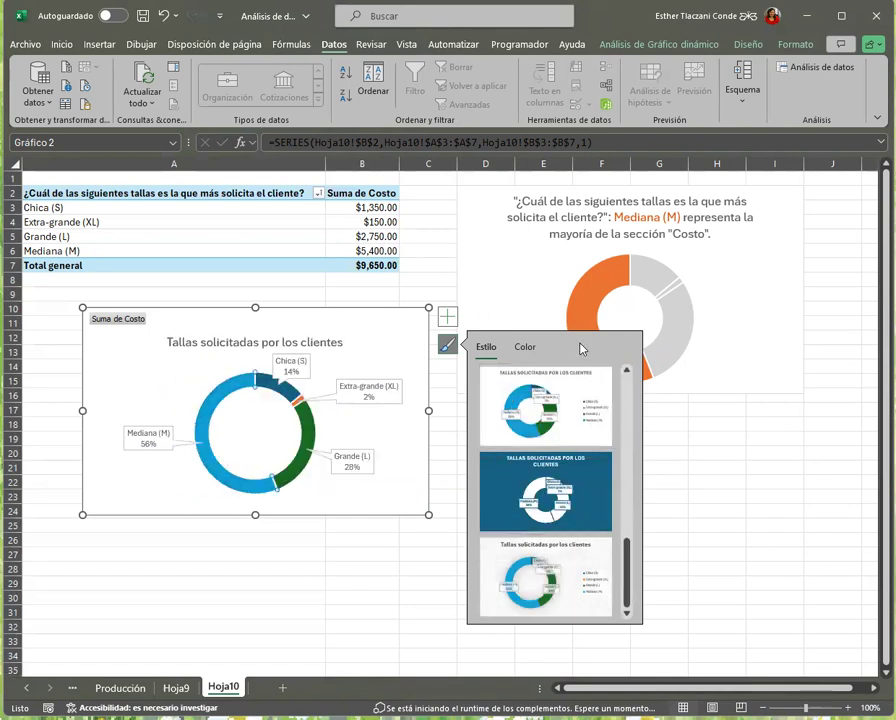
Try gradient and texture fills on the Mediana (M) slice, and settle on a dense purple dotted pattern fill (Relleno de trama)
{"action": "double_click", "coordinate": [206, 416]}
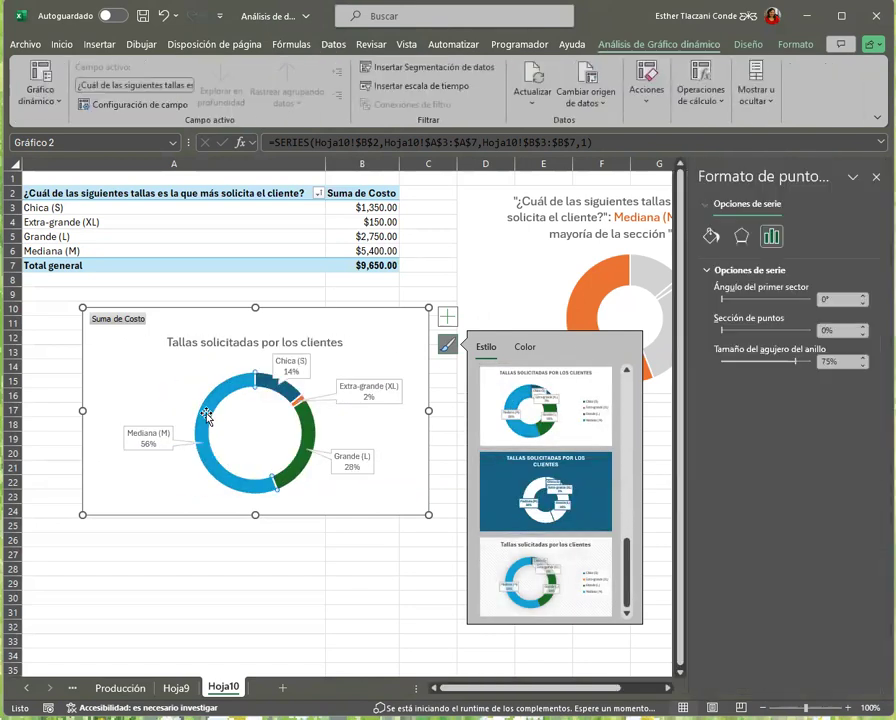
{"action": "left_click", "coordinate": [712, 237]}
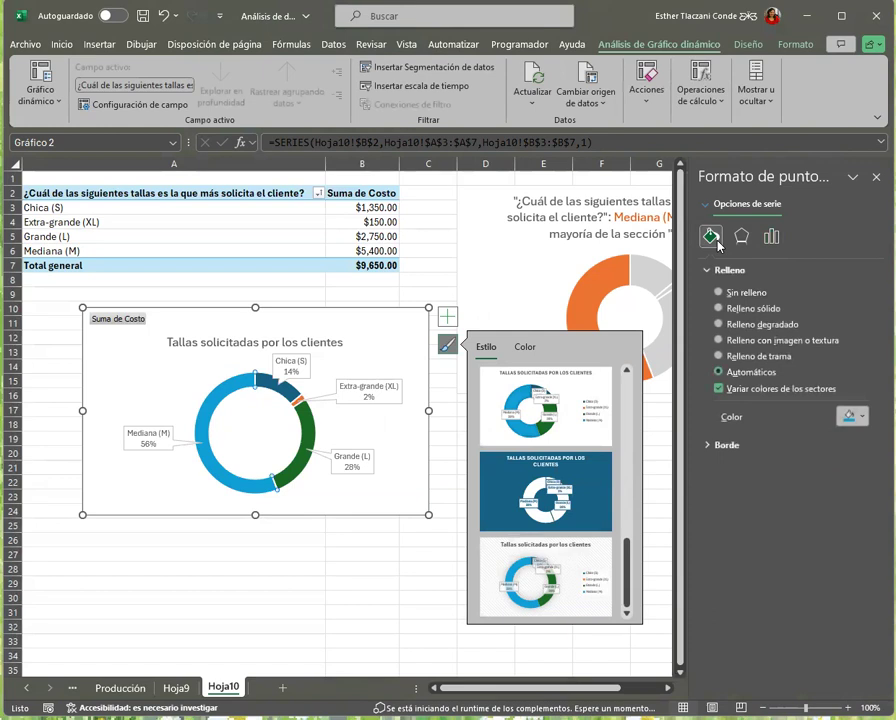
{"action": "left_click", "coordinate": [751, 328]}
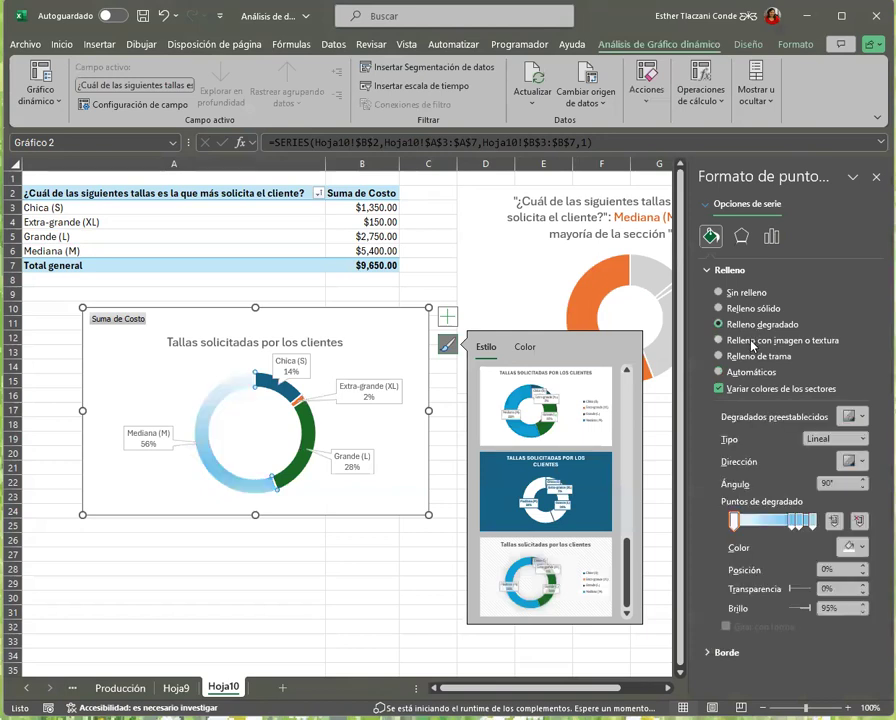
{"action": "left_click", "coordinate": [752, 343]}
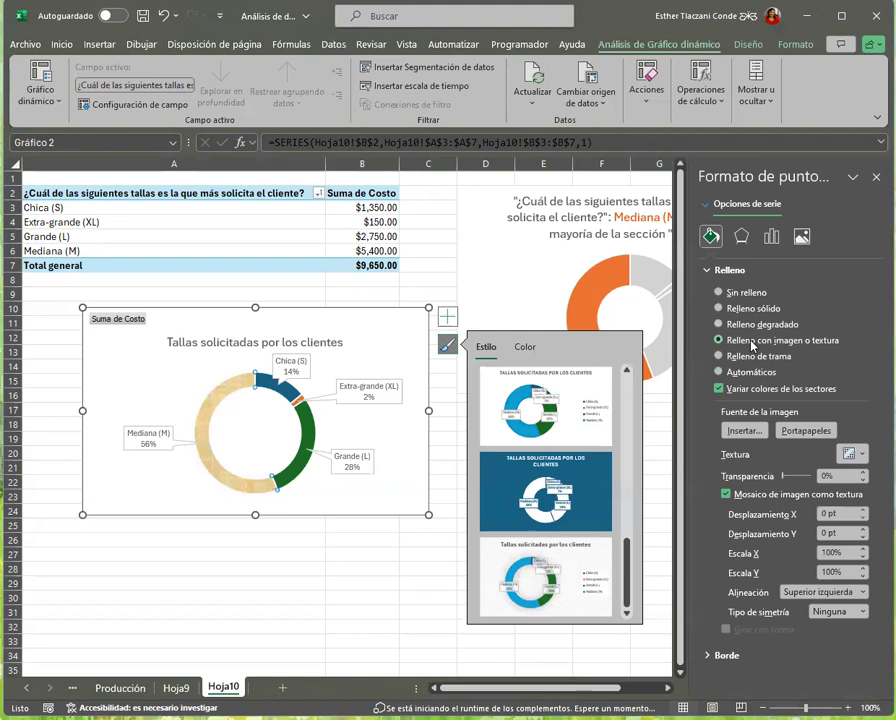
{"action": "left_click", "coordinate": [751, 358]}
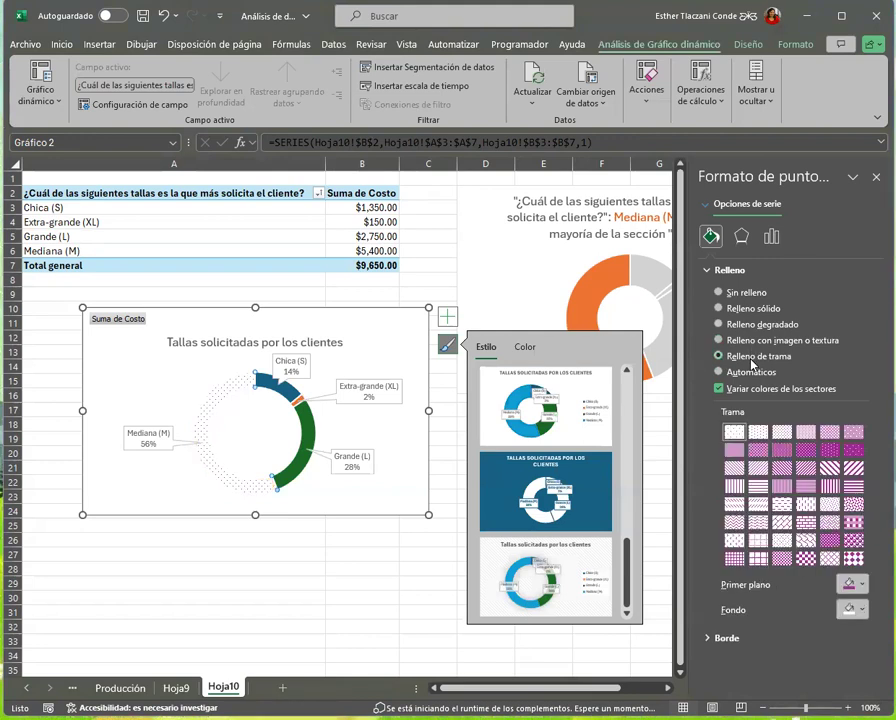
{"action": "left_click", "coordinate": [808, 448]}
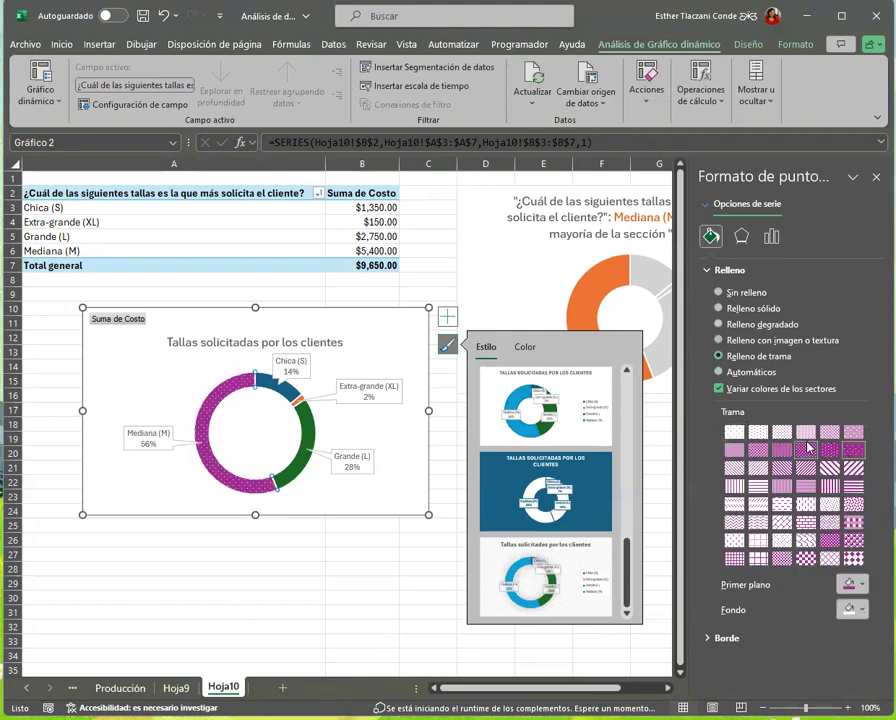
{"action": "left_click", "coordinate": [808, 452]}
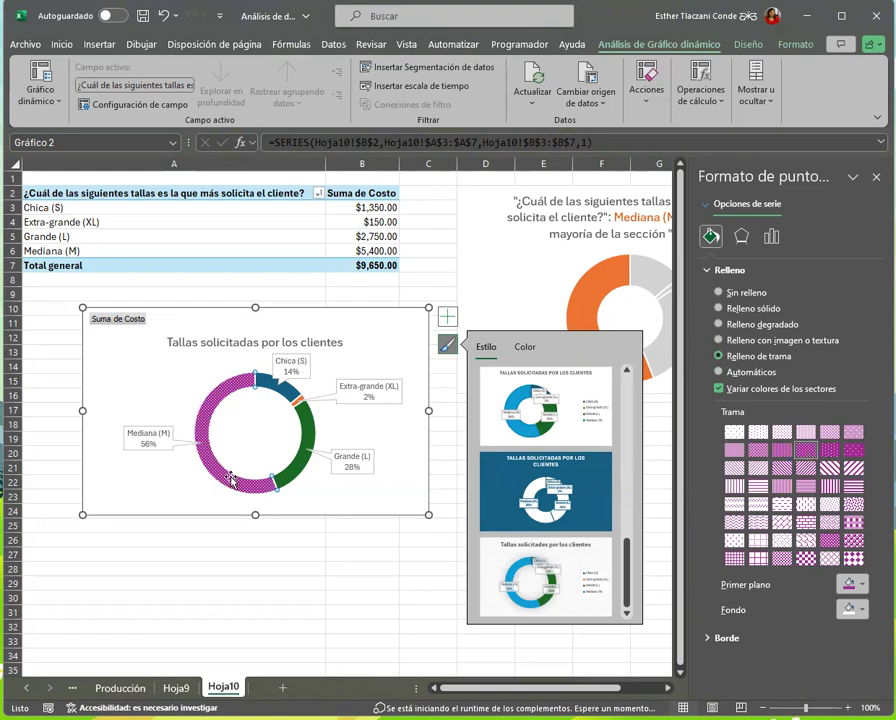
Give the Grande (L) slice a dense dotted pattern fill (Relleno de trama) with a light blue foreground, and deselect the chart
{"action": "left_click", "coordinate": [750, 372]}
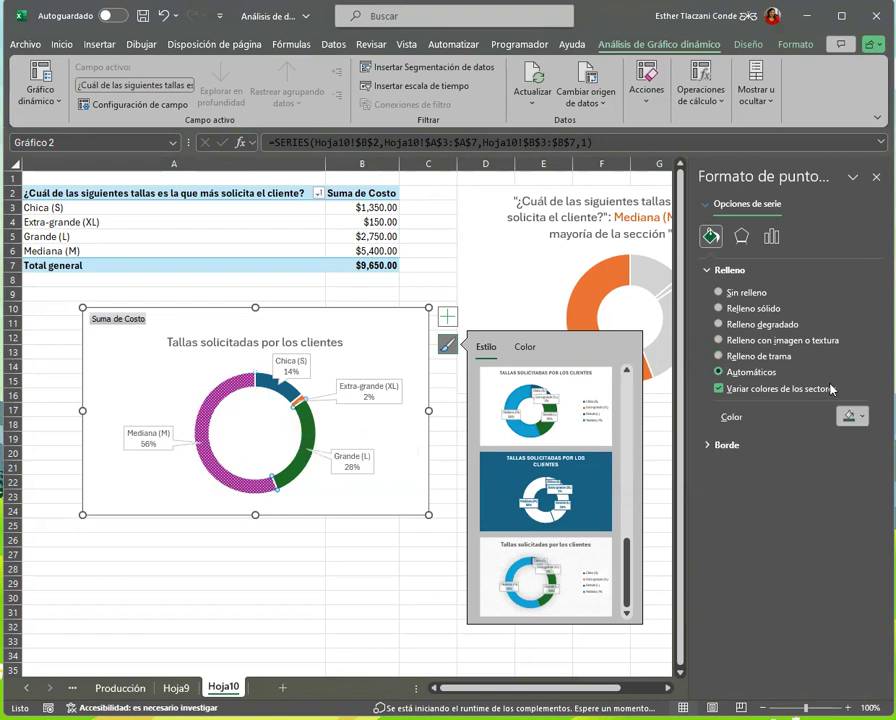
{"action": "left_click", "coordinate": [772, 357]}
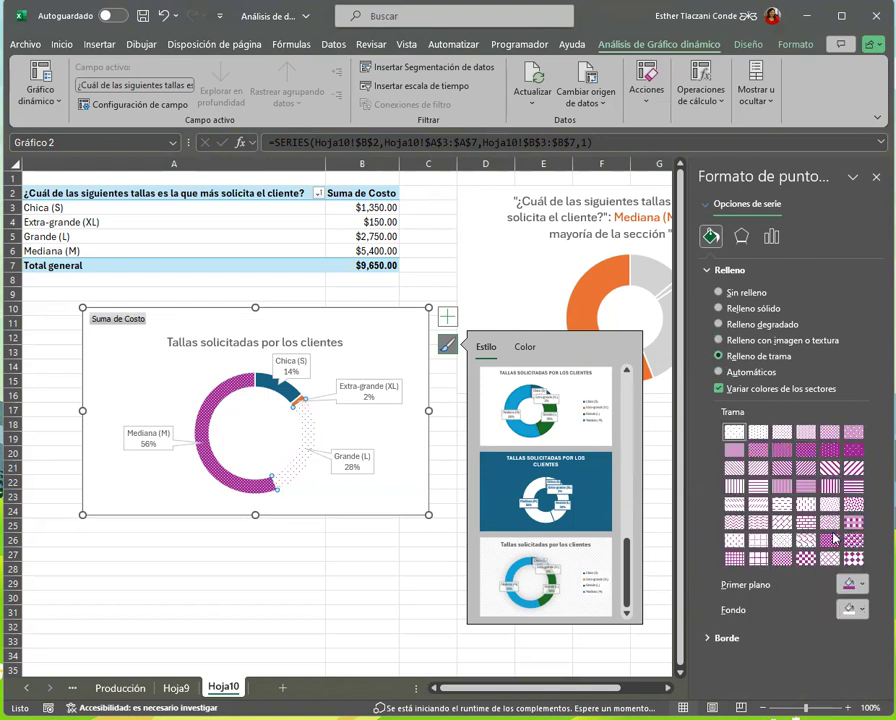
{"action": "left_click", "coordinate": [857, 584]}
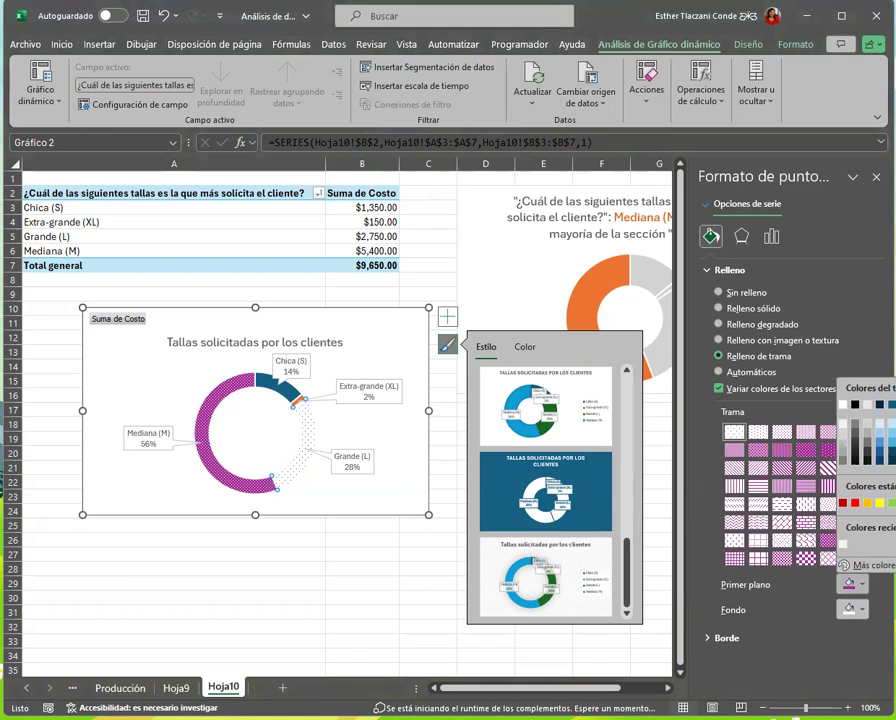
{"action": "left_click", "coordinate": [895, 405]}
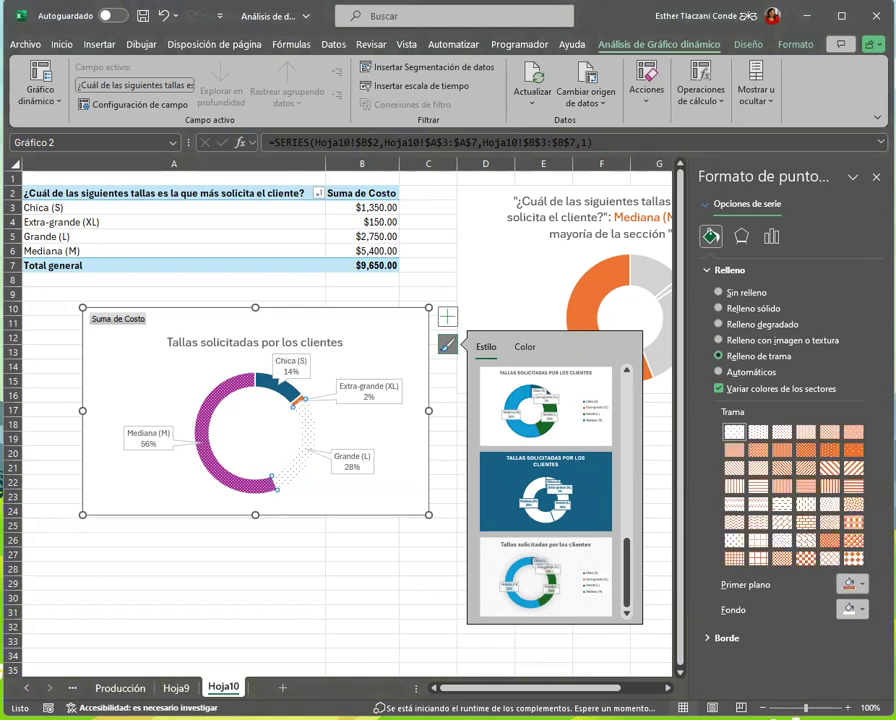
{"action": "left_click", "coordinate": [857, 584]}
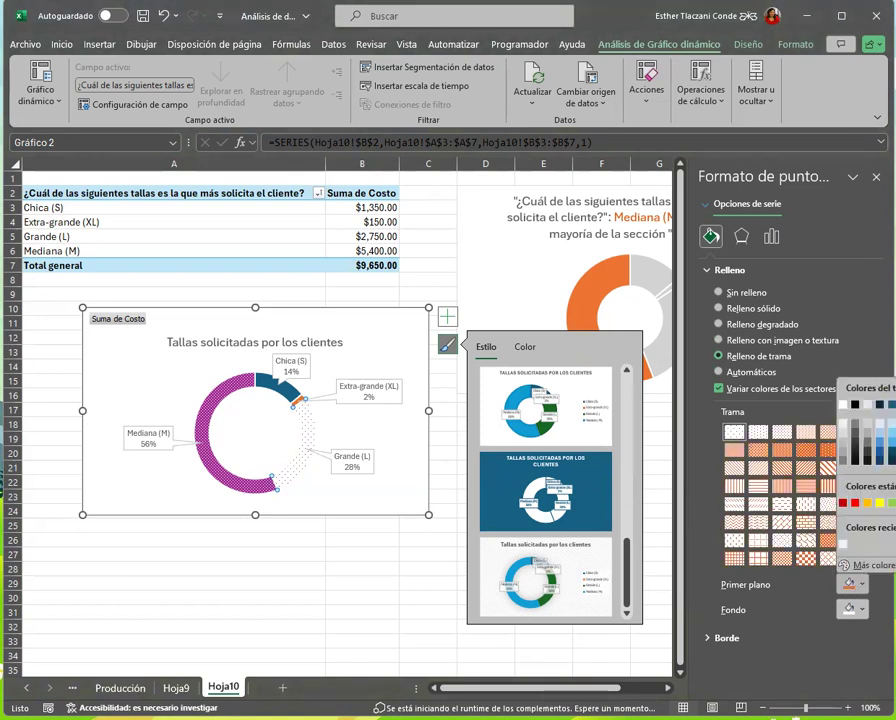
{"action": "left_click", "coordinate": [892, 442]}
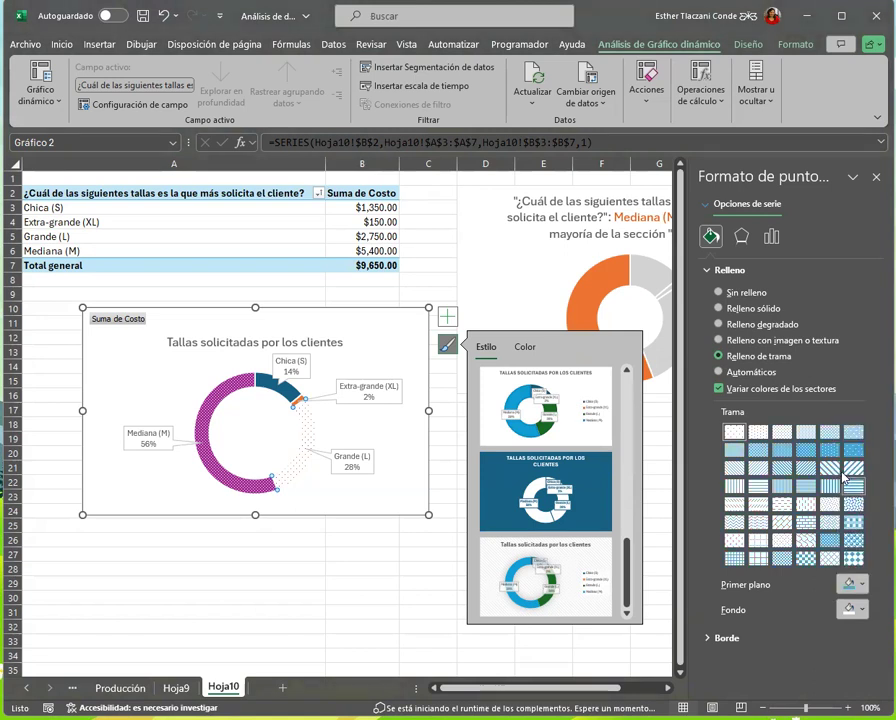
{"action": "left_click", "coordinate": [734, 450]}
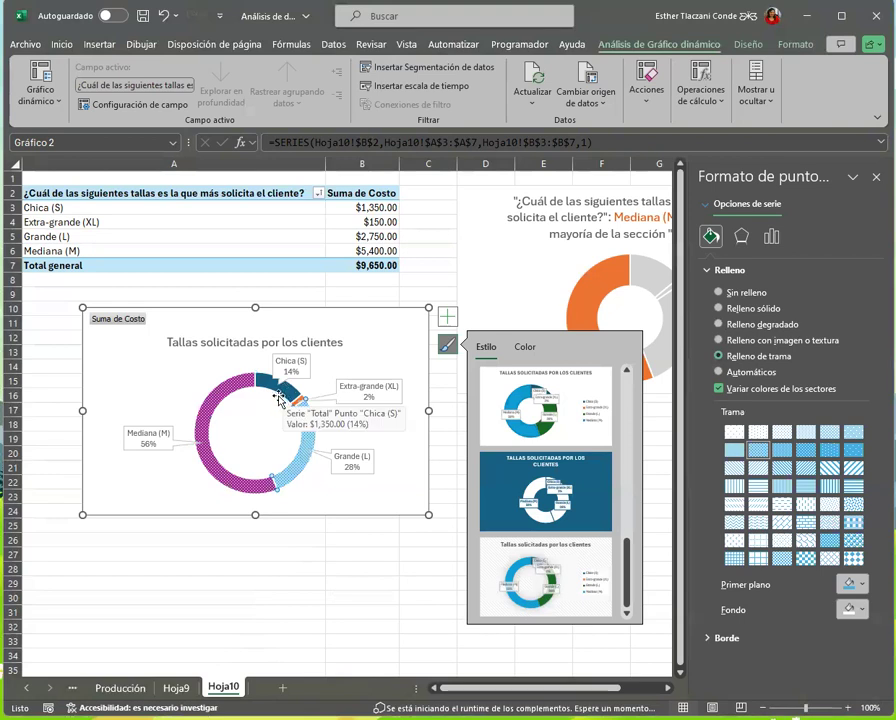
{"action": "left_click", "coordinate": [432, 278]}
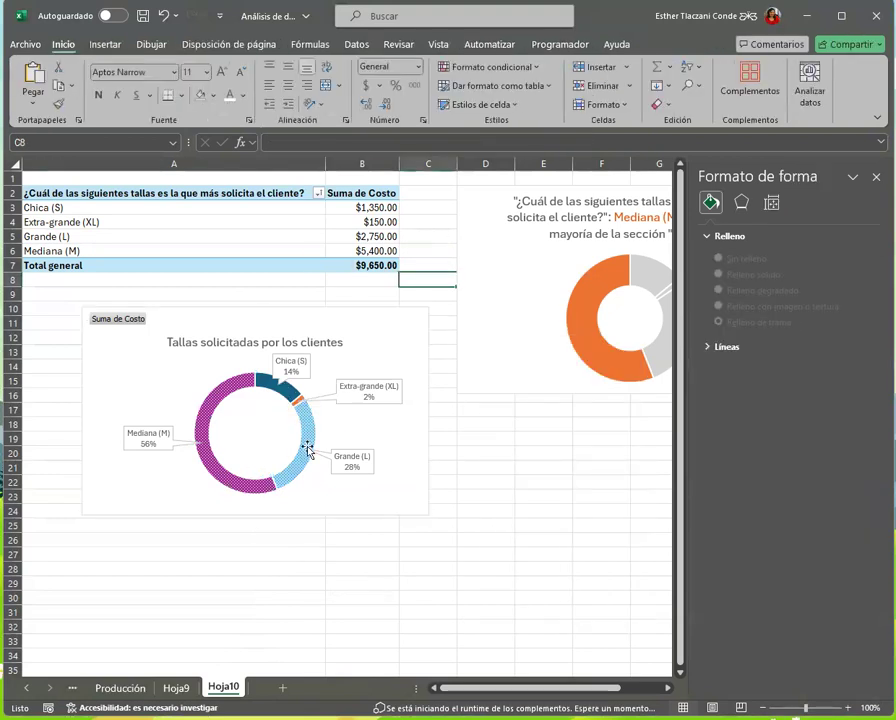
Open the stock icon library from an empty cell below the chart and search it for "calcetines"
{"action": "mouse_move", "coordinate": [307, 450]}
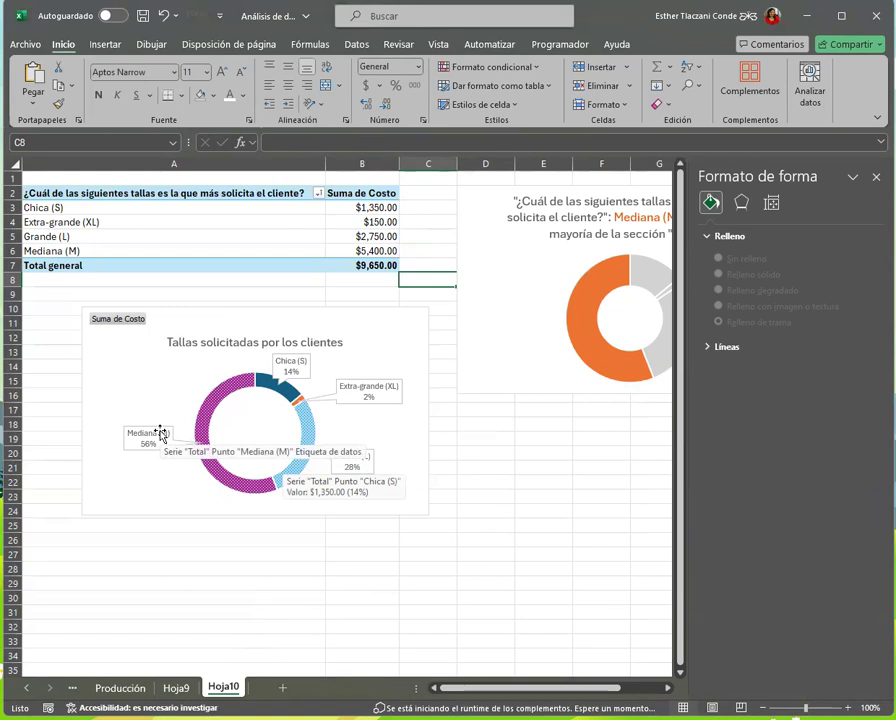
{"action": "left_click", "coordinate": [416, 454]}
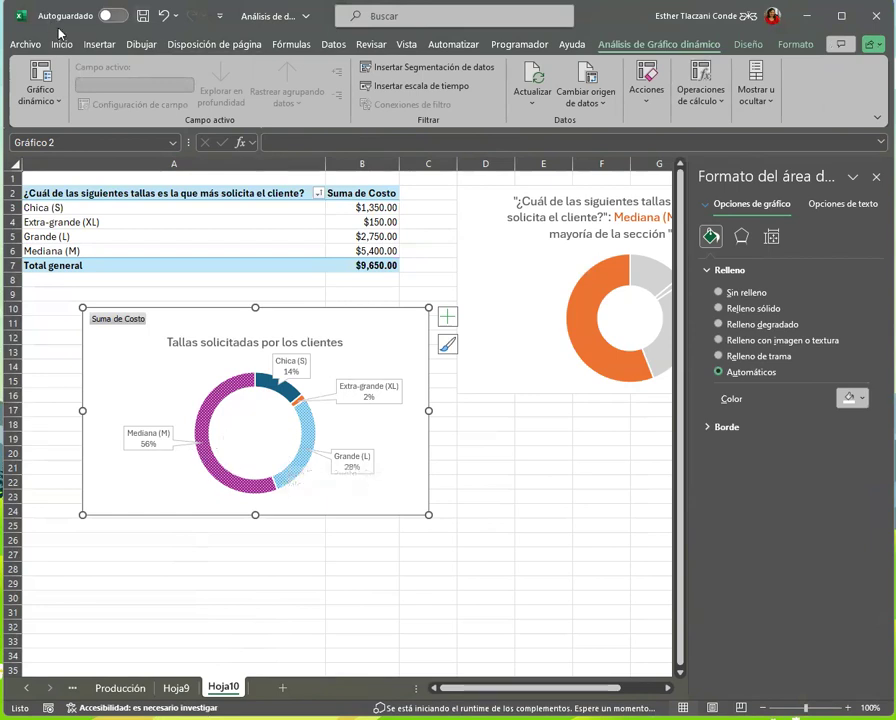
{"action": "left_click", "coordinate": [99, 44]}
{"action": "left_click", "coordinate": [340, 549]}
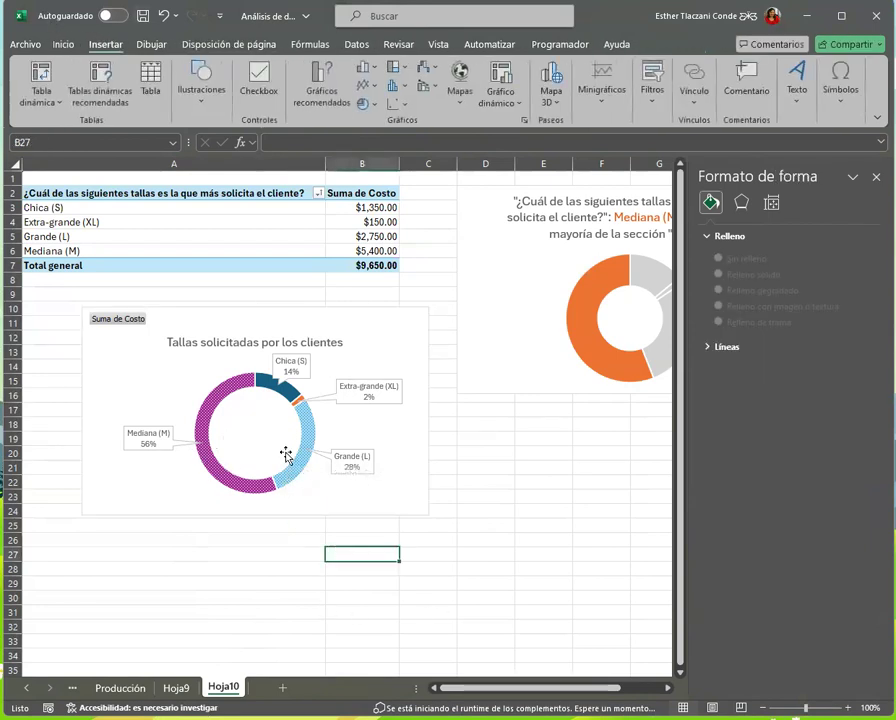
{"action": "left_click", "coordinate": [217, 108]}
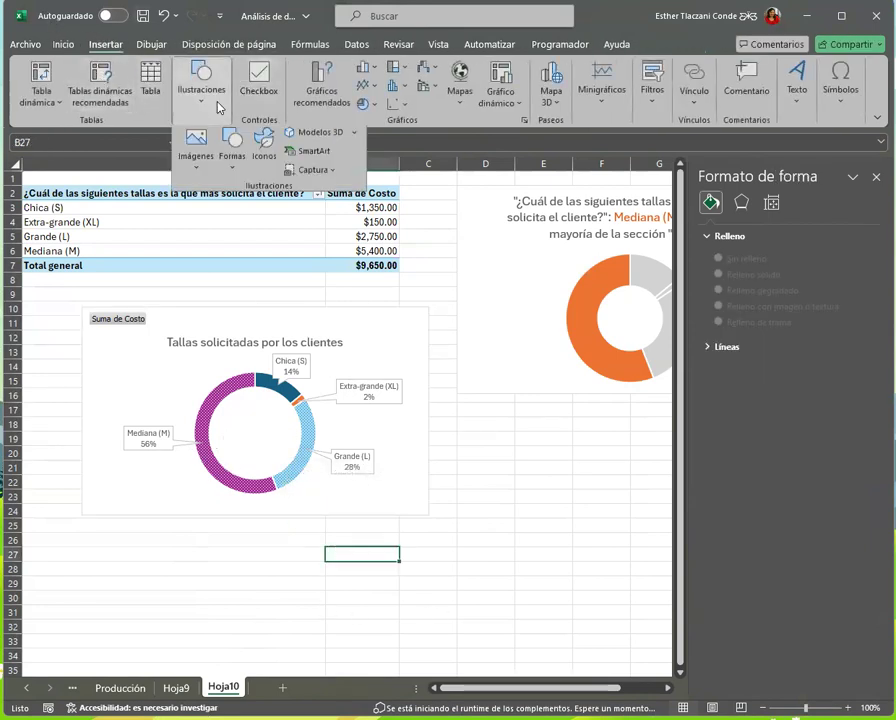
{"action": "left_click", "coordinate": [262, 152]}
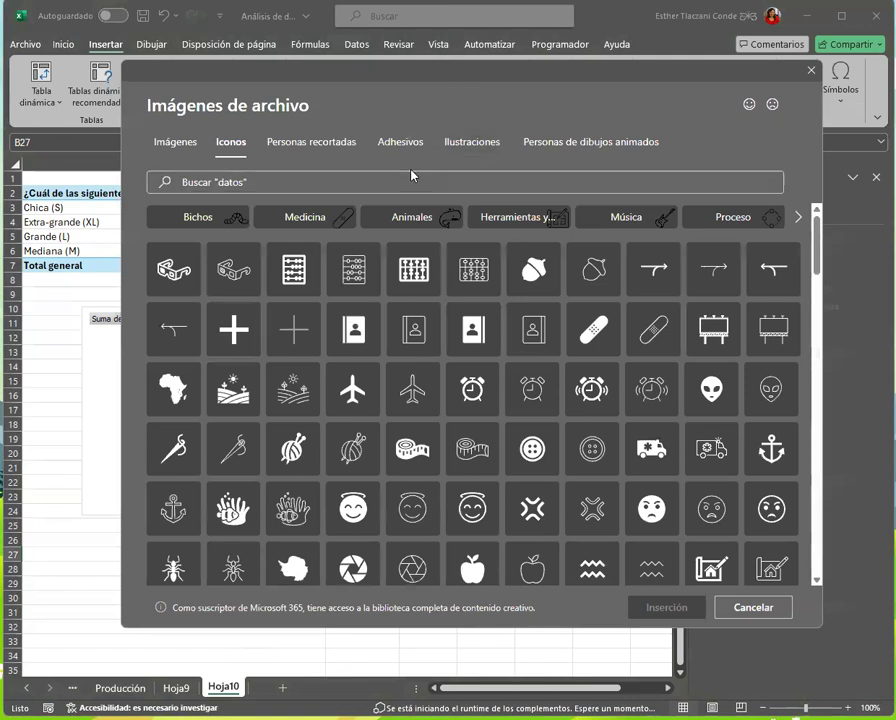
{"action": "left_click", "coordinate": [405, 182]}
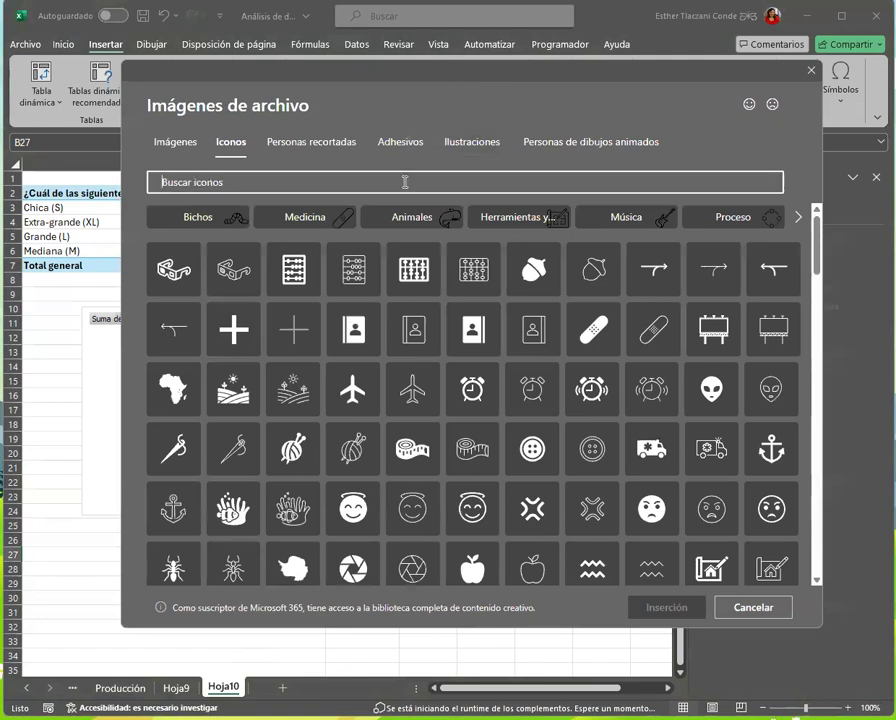
{"action": "type", "text": "calcetines"}
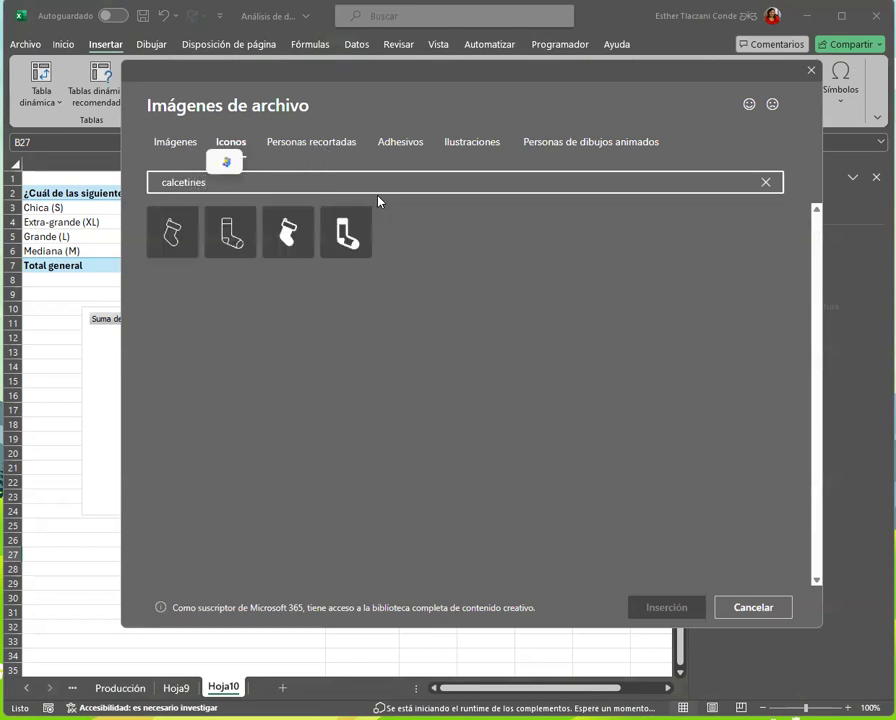
Insert the first sock illustration, the one with the checkered cuff, from the Ilustraciones category of the stock images
{"action": "left_click", "coordinate": [606, 150]}
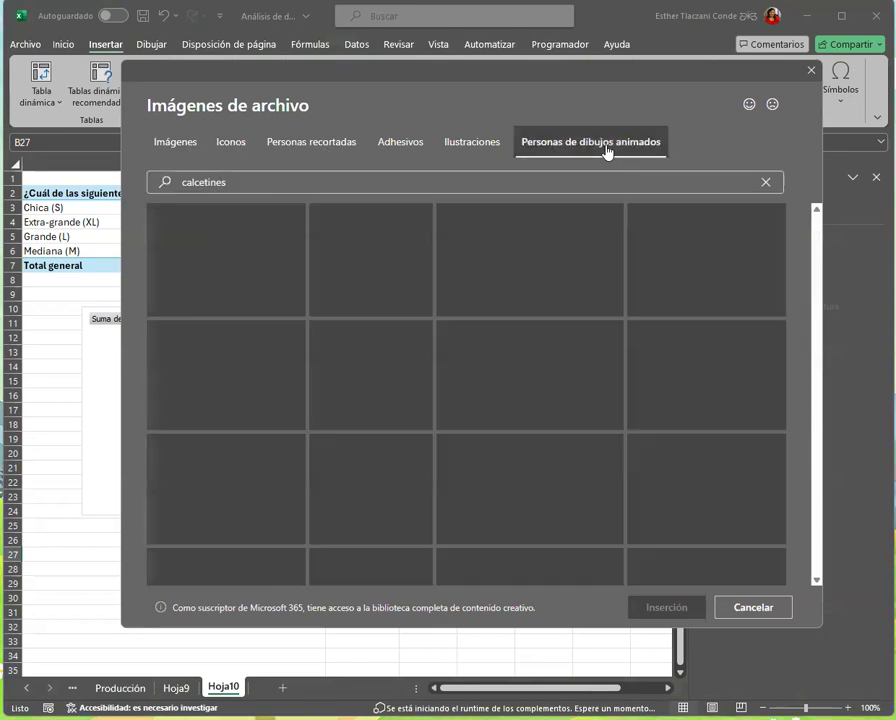
{"action": "left_click", "coordinate": [488, 148]}
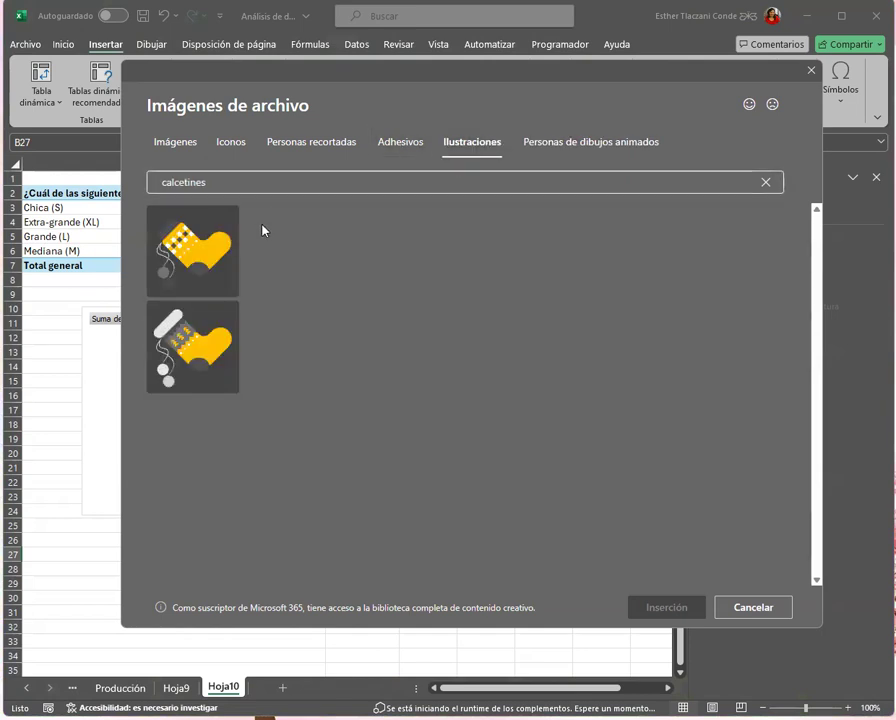
{"action": "left_click", "coordinate": [226, 261]}
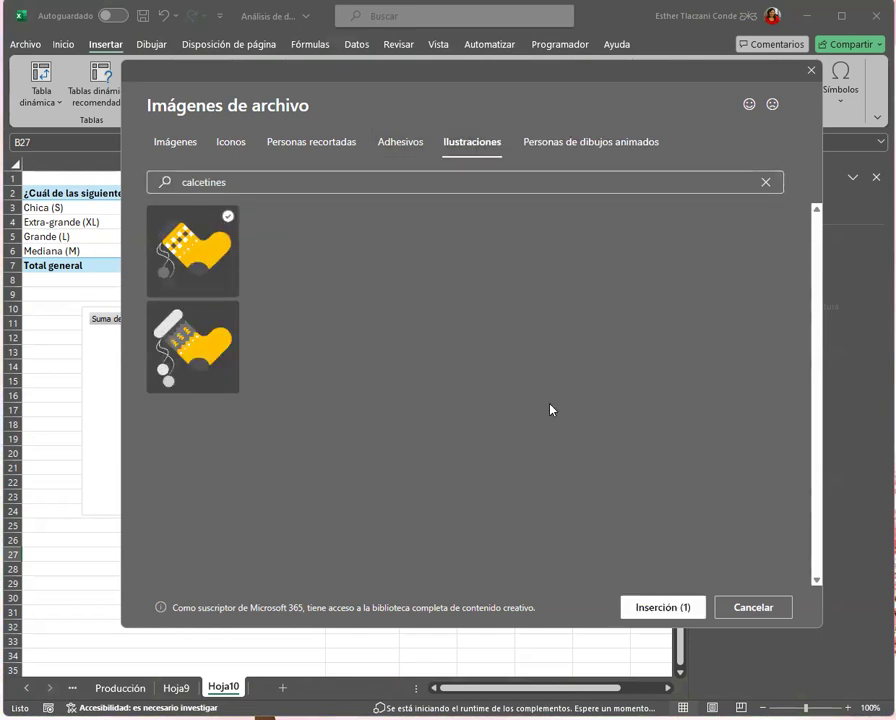
{"action": "left_click", "coordinate": [634, 612]}
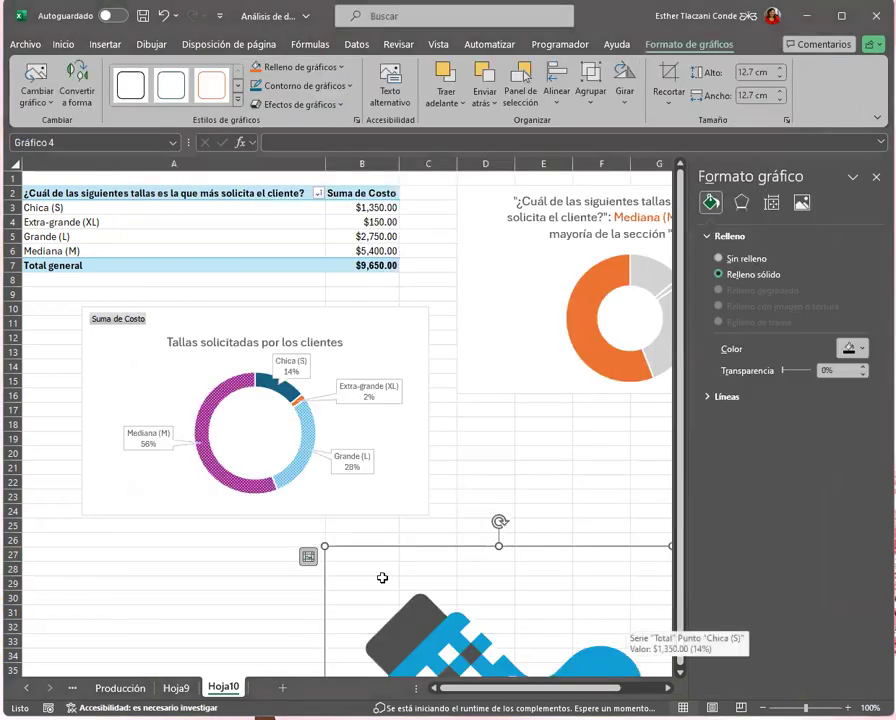
Shrink the inserted sock illustration, rotate it upright and place it in the centre hole of the custom doughnut chart
{"action": "left_click", "coordinate": [490, 608]}
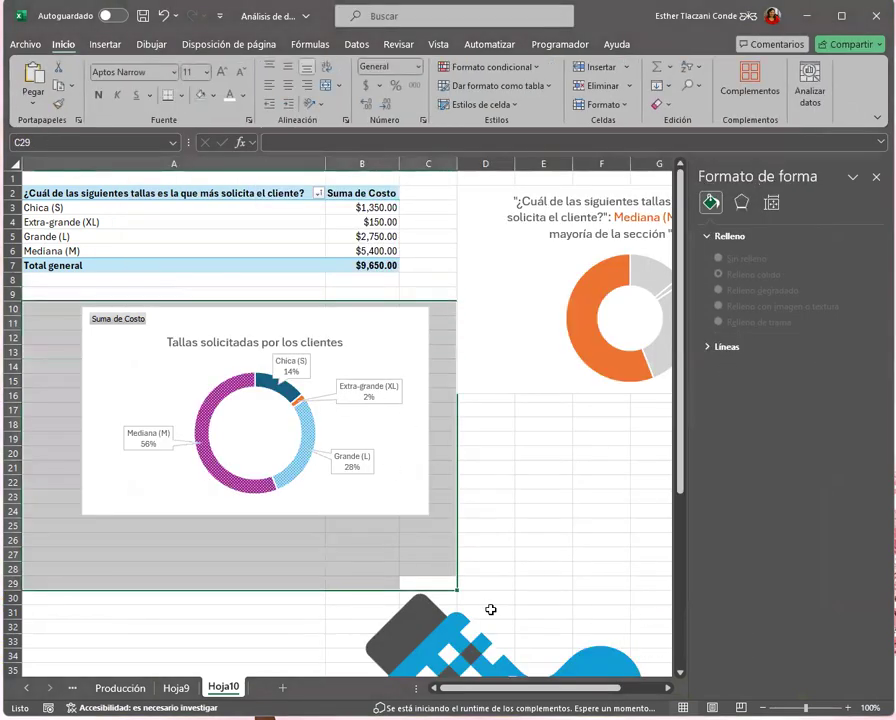
{"action": "left_click", "coordinate": [422, 658]}
{"action": "left_click_drag", "start_coordinate": [422, 645], "coordinate": [209, 364]}
{"action": "left_click_drag", "start_coordinate": [461, 266], "coordinate": [294, 462]}
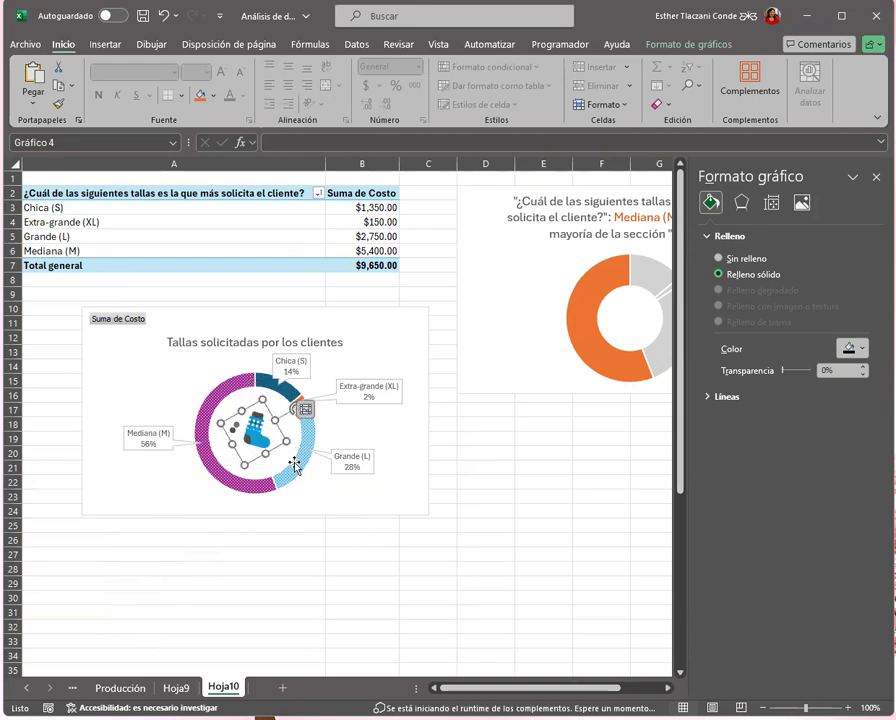
{"action": "left_click", "coordinate": [278, 565]}
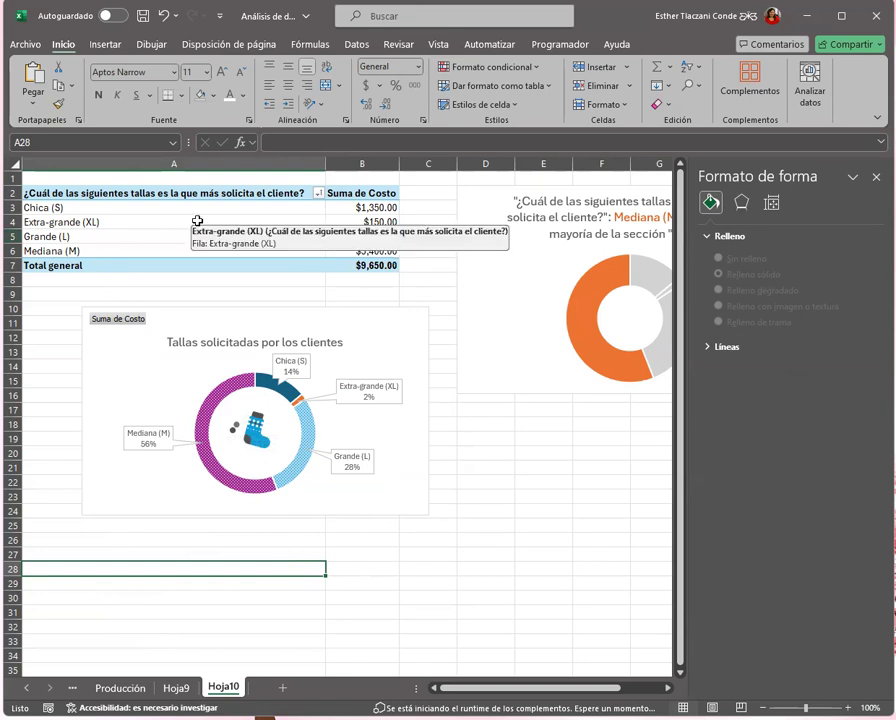
{"action": "left_click", "coordinate": [133, 321]}
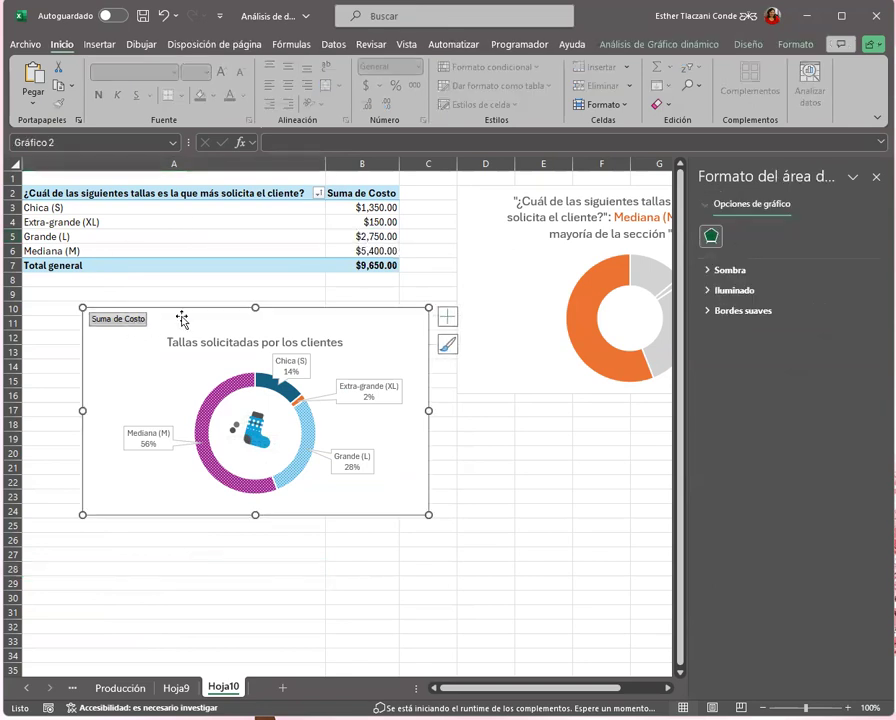
{"action": "left_click", "coordinate": [160, 319]}
{"action": "left_click", "coordinate": [137, 323]}
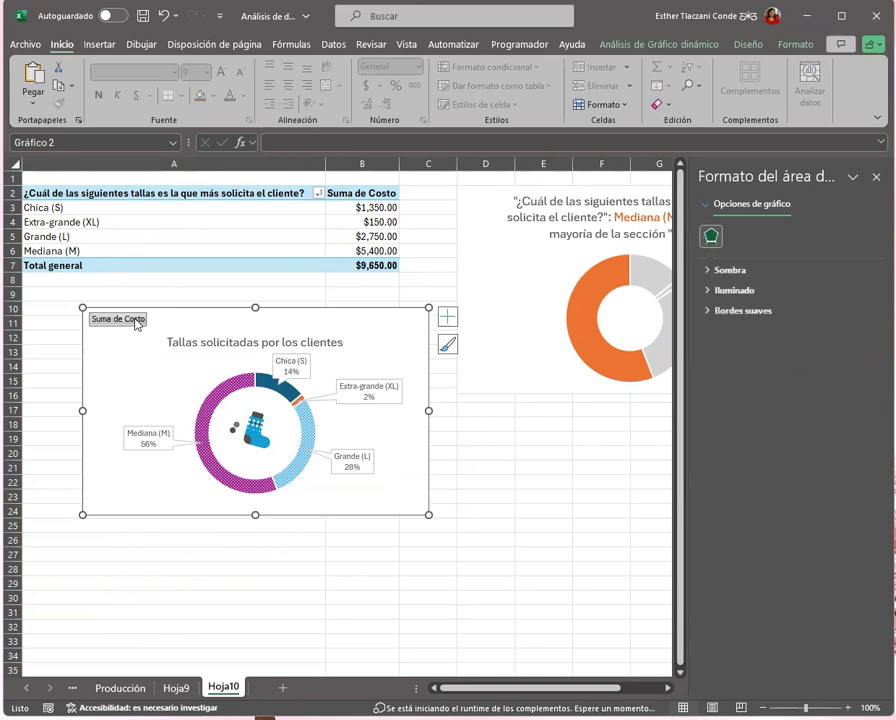
{"action": "left_click", "coordinate": [497, 463]}
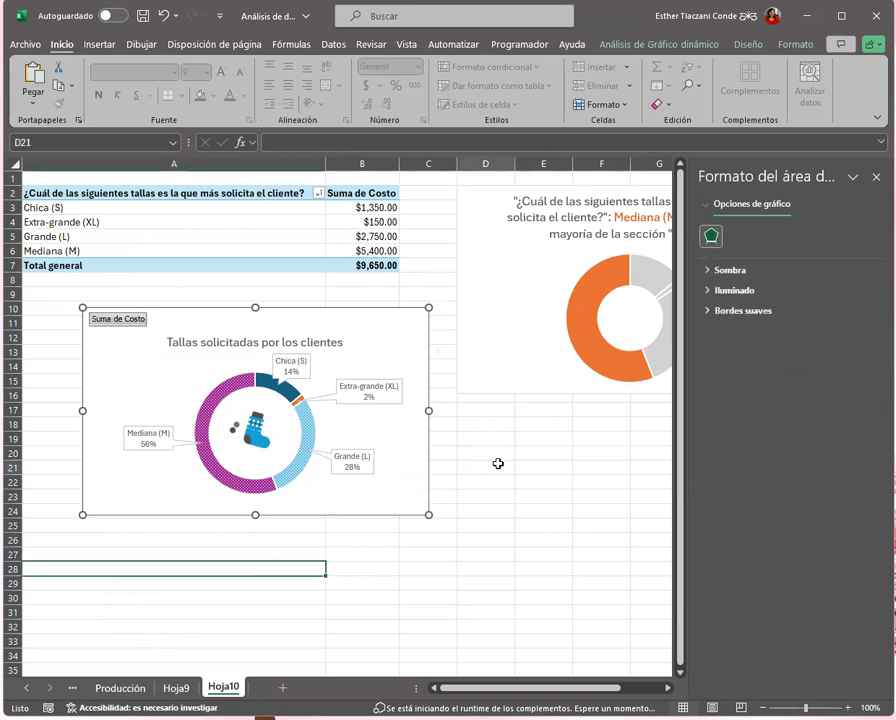
{"action": "left_click", "coordinate": [632, 482]}
Close the formatting pane and reposition the suggested doughnut chart beside the pivot table, clear of its data
{"action": "left_click_drag", "start_coordinate": [518, 344], "coordinate": [404, 322]}
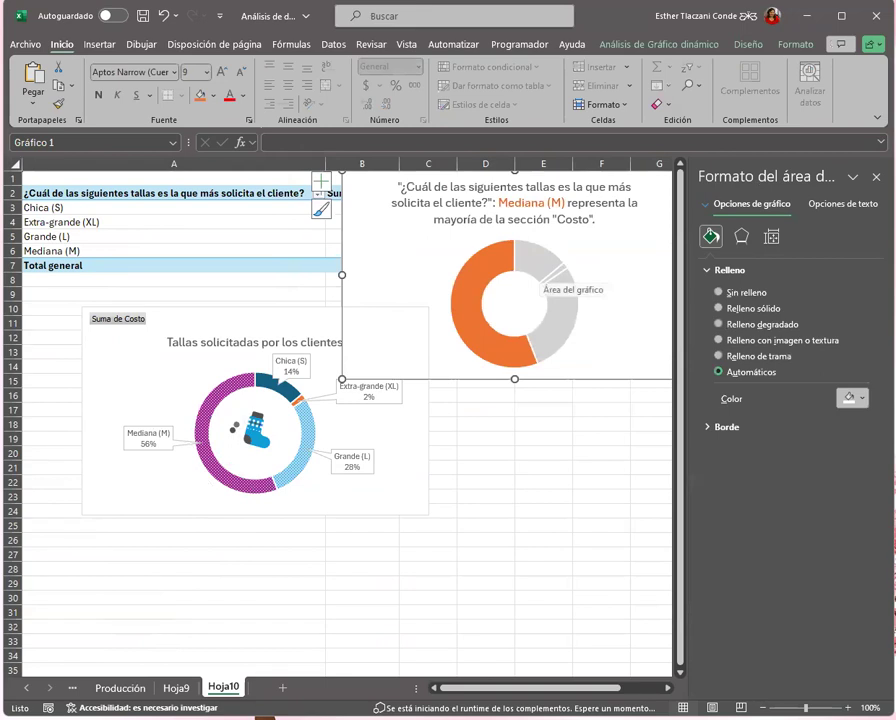
{"action": "left_click", "coordinate": [876, 176]}
{"action": "left_click_drag", "start_coordinate": [686, 248], "coordinate": [760, 279]}
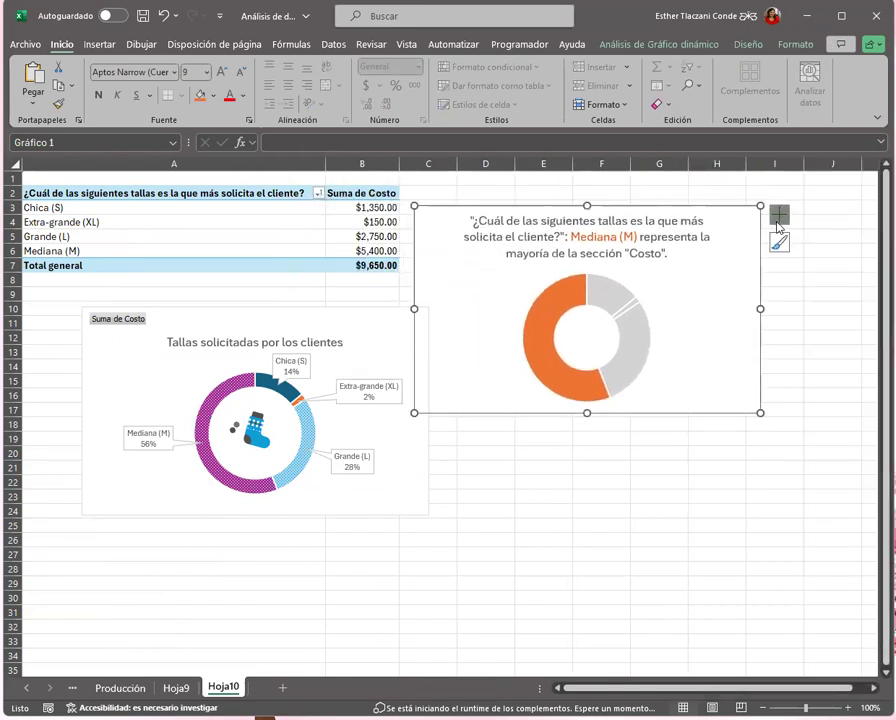
Apply the second chart style, with hatched slices and a legend, to the suggested chart and move it slightly away from the custom chart
{"action": "left_click", "coordinate": [778, 216]}
{"action": "left_click", "coordinate": [779, 242]}
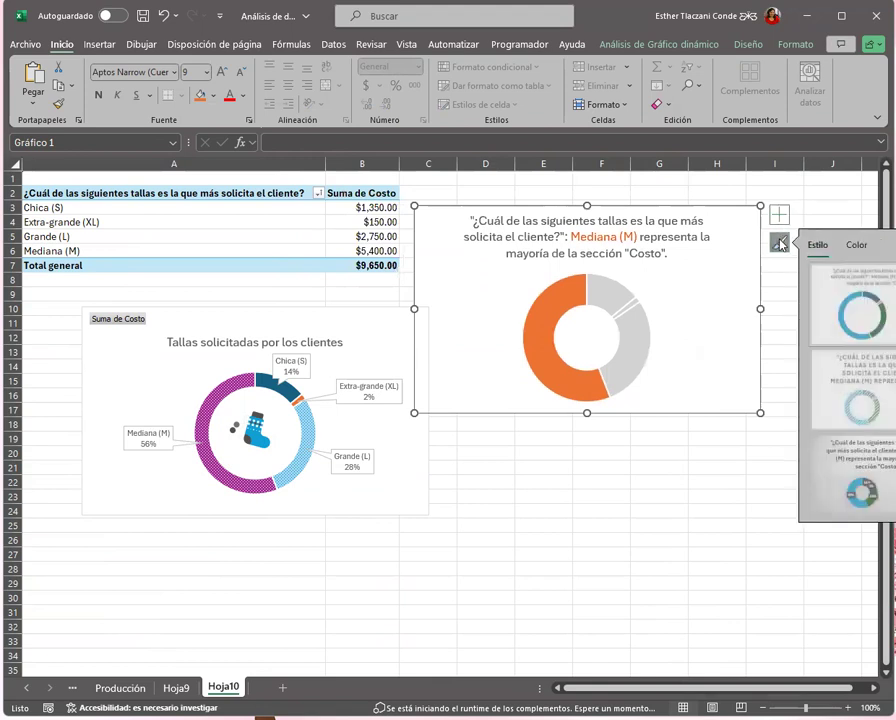
{"action": "left_click", "coordinate": [849, 400]}
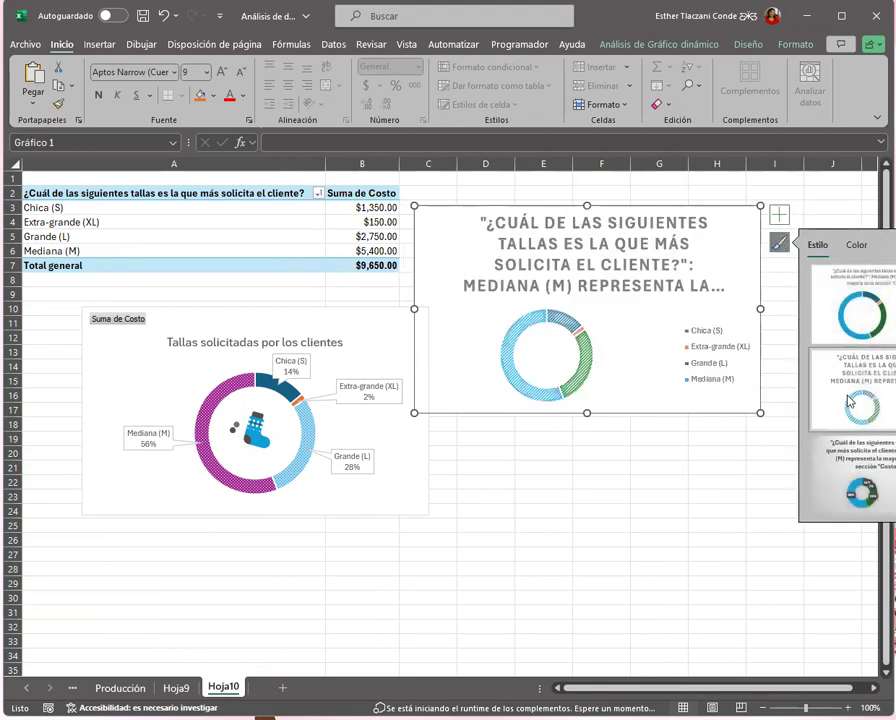
{"action": "left_click", "coordinate": [622, 497]}
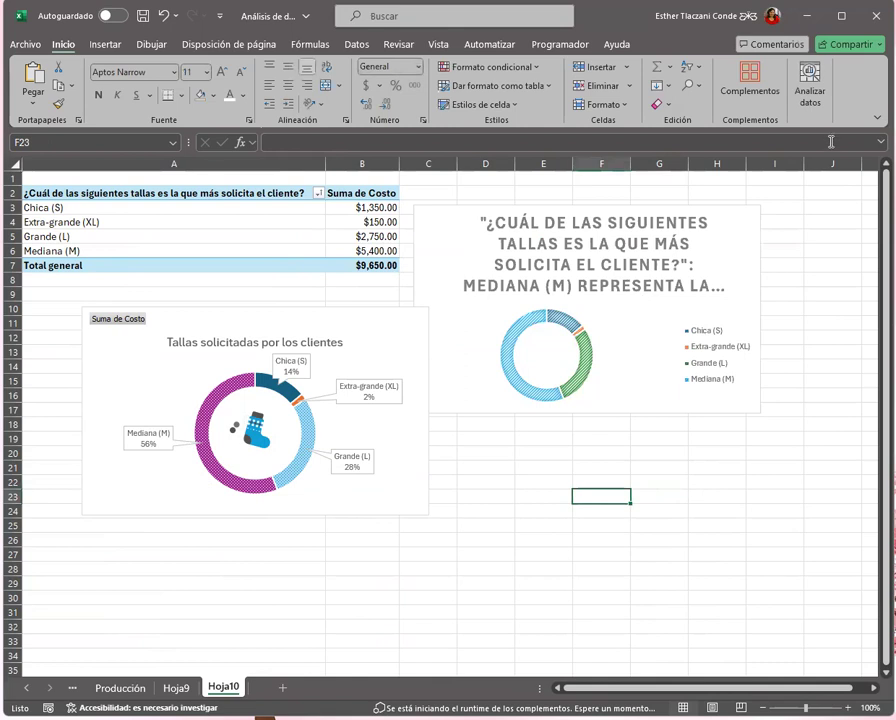
{"action": "left_click_drag", "start_coordinate": [761, 232], "coordinate": [808, 222]}
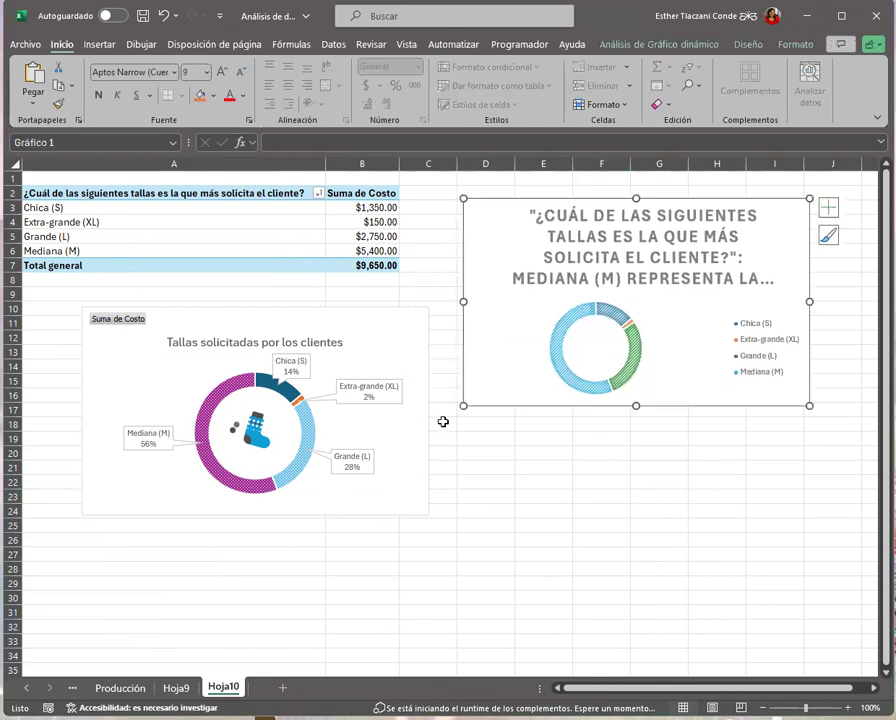
On the Producción sheet, run Analyze Data on the Nylon and Poliéster answers in F2:F58
{"action": "left_click", "coordinate": [120, 688]}
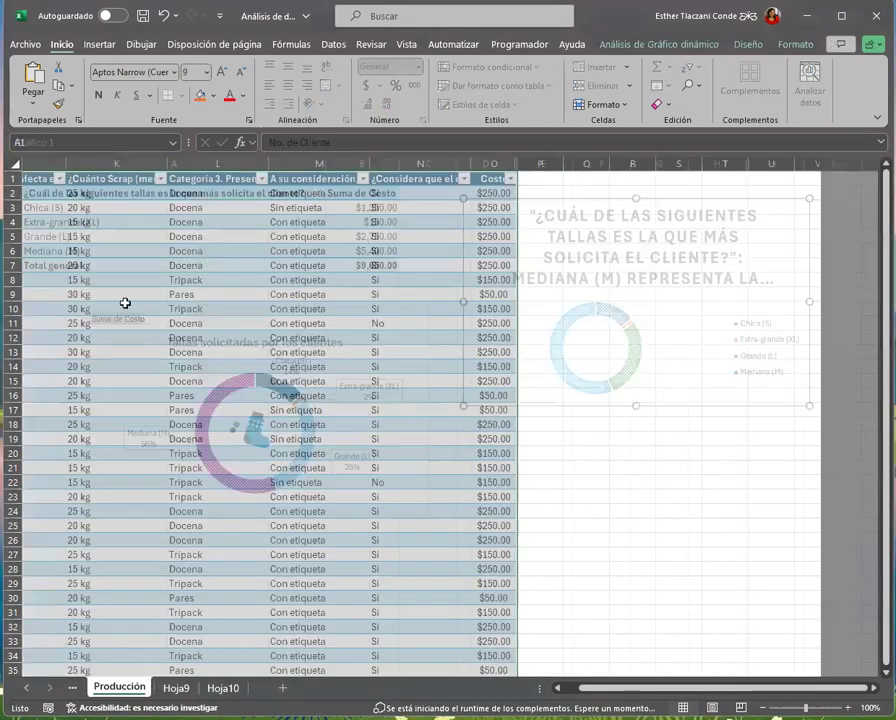
{"action": "left_click", "coordinate": [387, 410]}
{"action": "left_click_drag", "start_coordinate": [767, 688], "coordinate": [672, 692]}
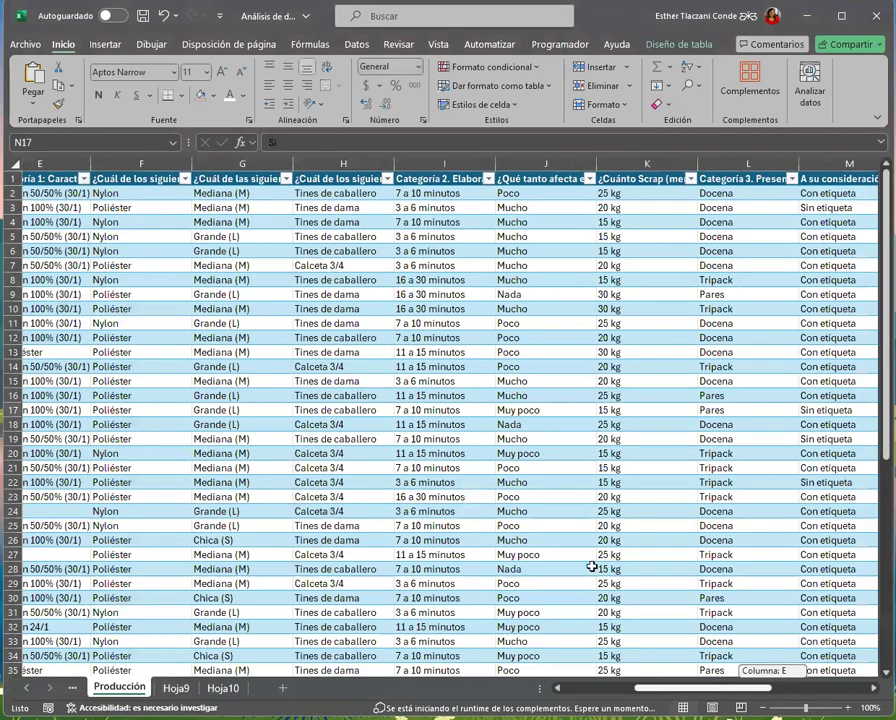
{"action": "scroll", "coordinate": [592, 567], "scroll_direction": "left", "scroll_amount": 1}
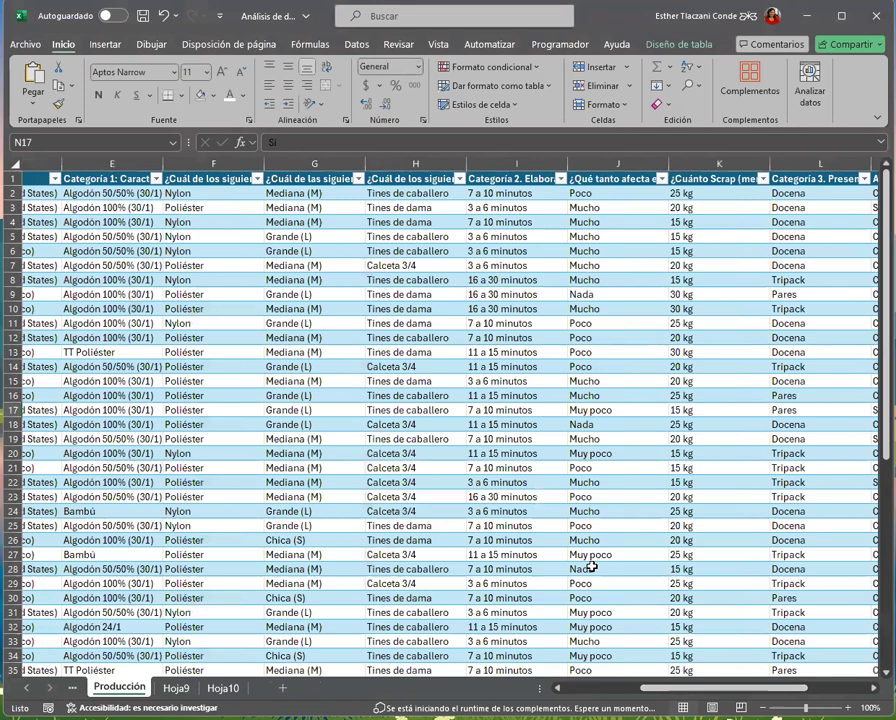
{"action": "left_click", "coordinate": [209, 207]}
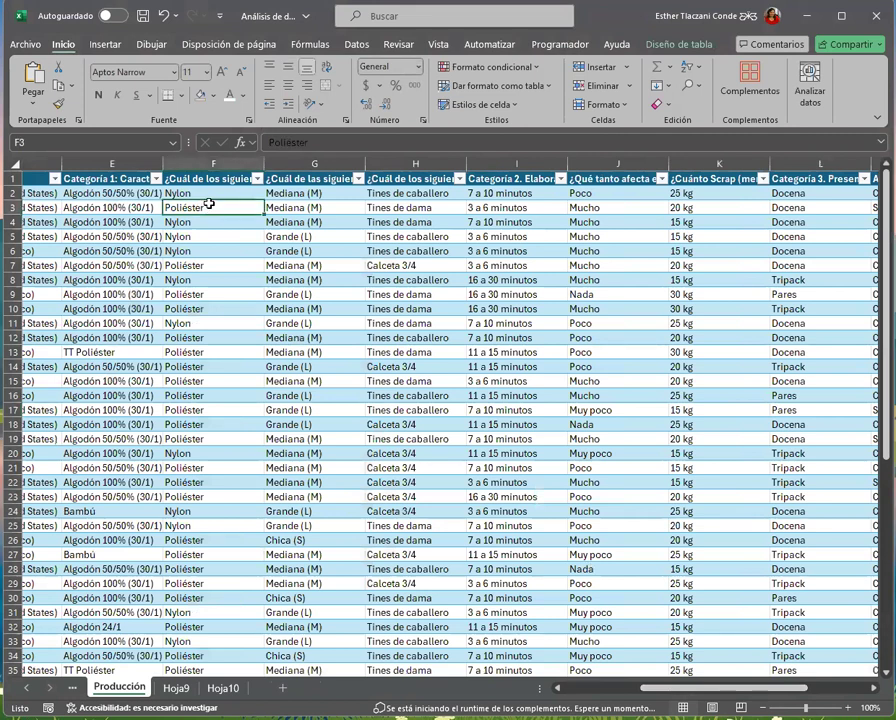
{"action": "left_click", "coordinate": [209, 193]}
{"action": "left_click_drag", "start_coordinate": [209, 322], "coordinate": [335, 663]}
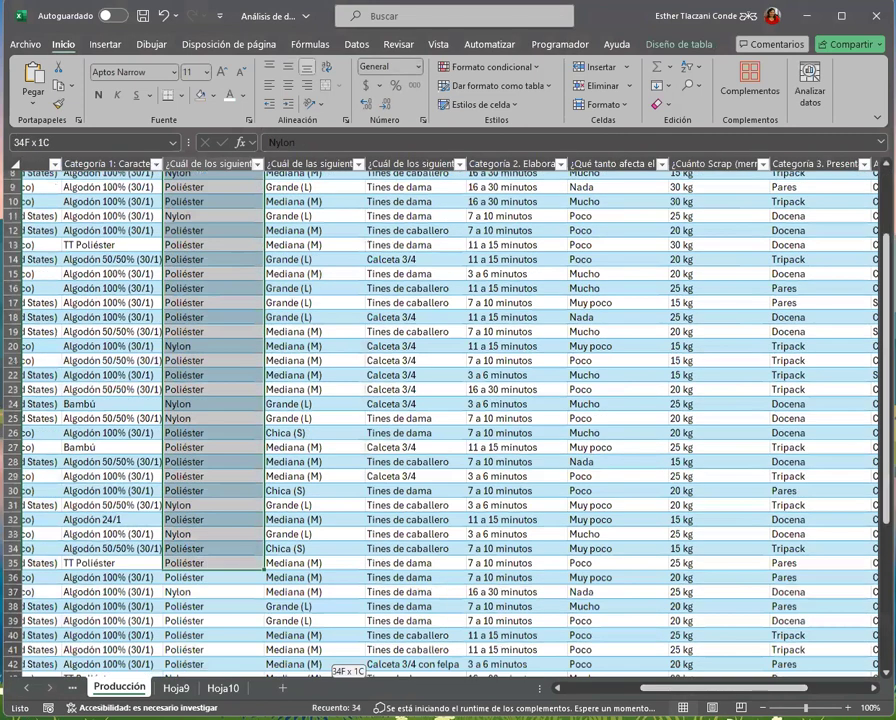
{"action": "left_click_drag", "start_coordinate": [236, 605], "coordinate": [330, 410]}
{"action": "left_click_drag", "start_coordinate": [199, 587], "coordinate": [186, 660]}
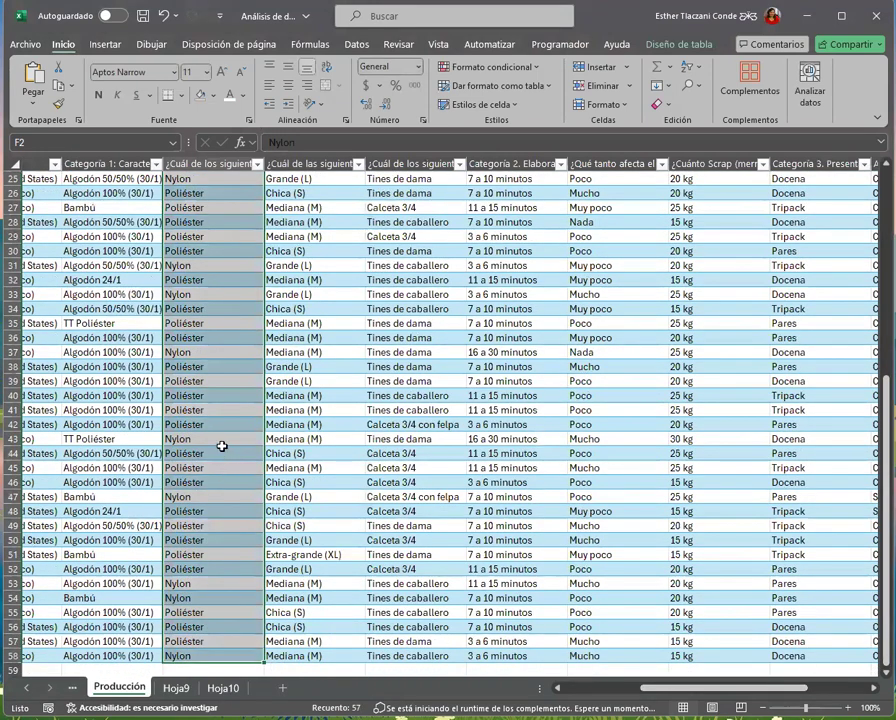
{"action": "scroll", "coordinate": [222, 446], "scroll_direction": "up", "scroll_amount": 8}
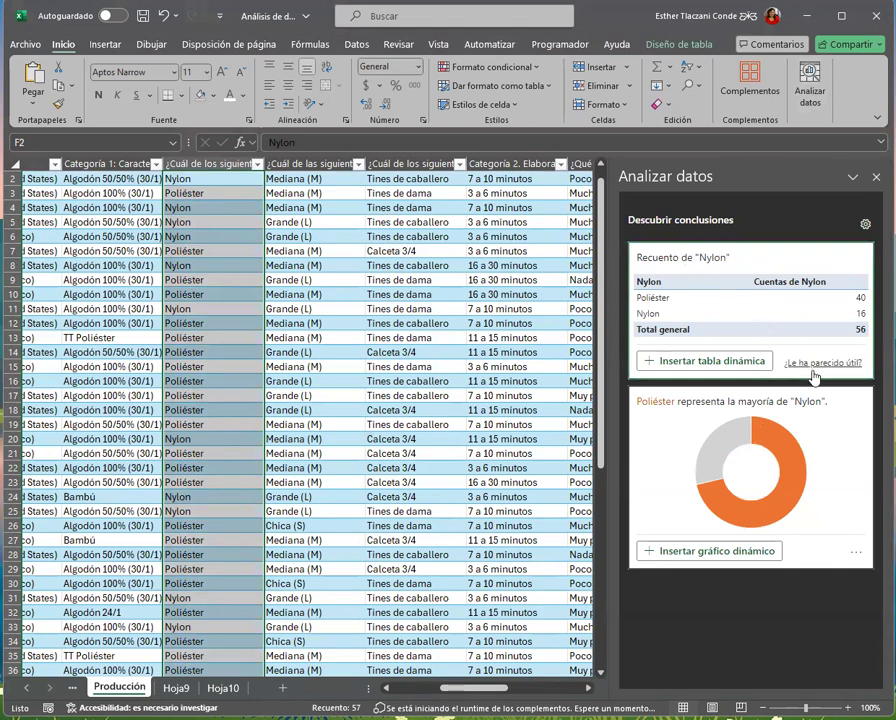
Run Analyze Data on the product presentation answers (Categoría 3) in L2:L58
{"action": "left_click", "coordinate": [326, 336]}
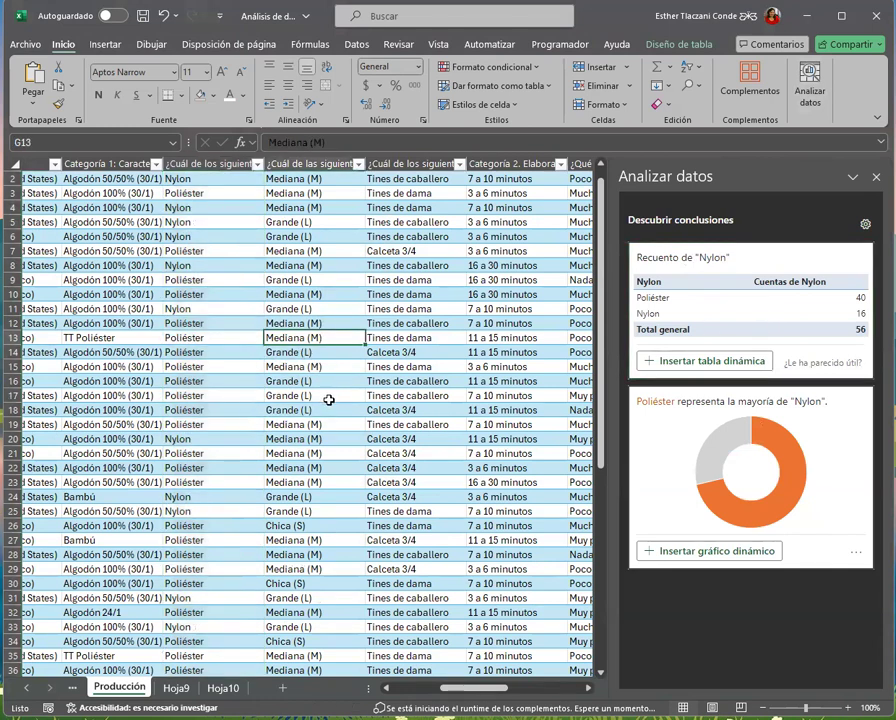
{"action": "scroll", "coordinate": [328, 400], "scroll_direction": "up", "scroll_amount": 1}
{"action": "left_click_drag", "start_coordinate": [468, 695], "coordinate": [553, 689]}
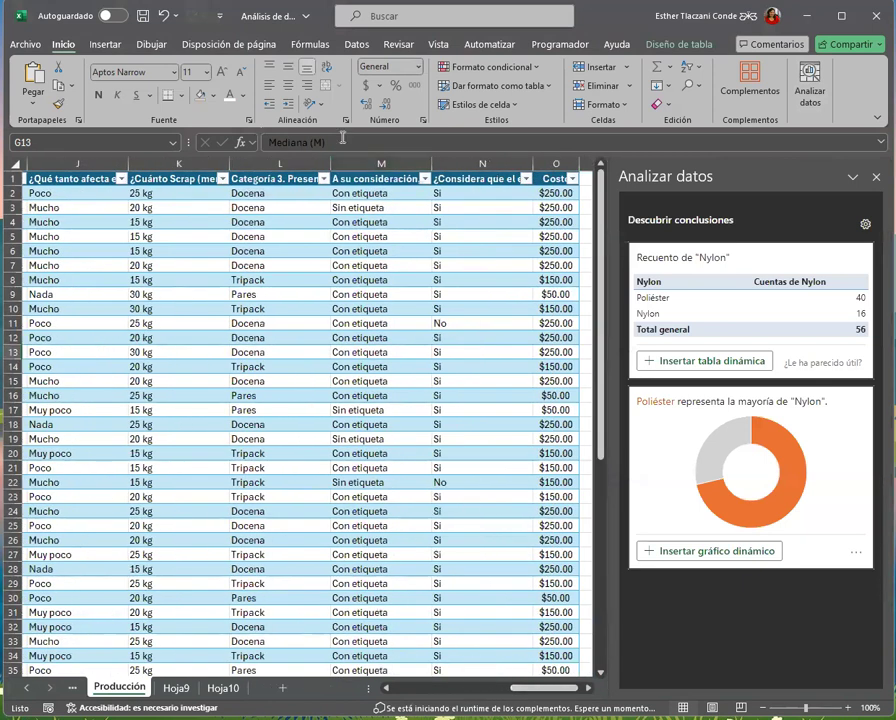
{"action": "left_click", "coordinate": [114, 384]}
{"action": "left_click_drag", "start_coordinate": [292, 194], "coordinate": [284, 648]}
{"action": "left_click", "coordinate": [810, 95]}
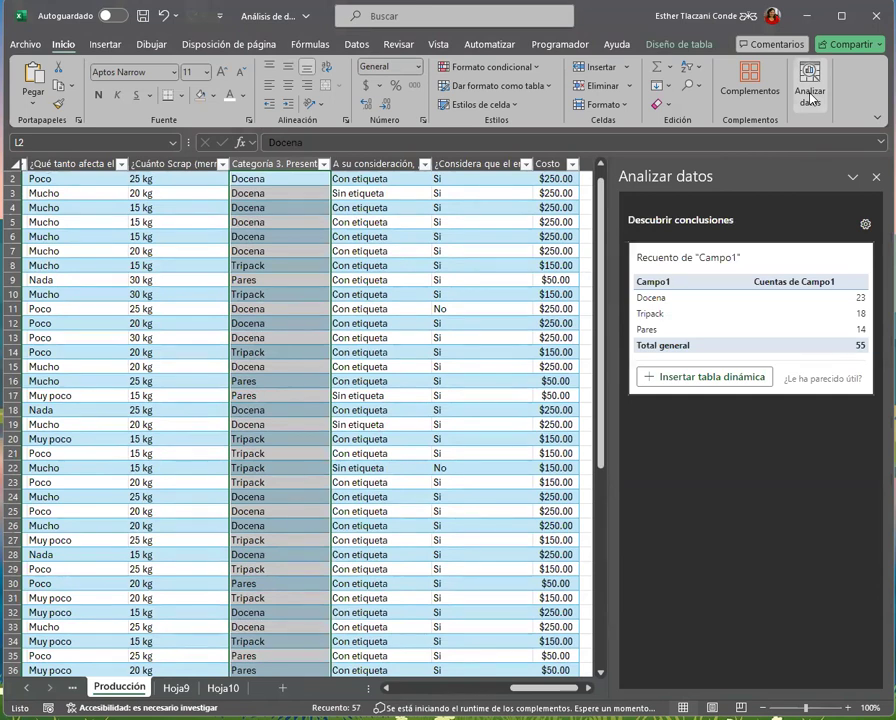
Try Analyze Data on the whole Categoría 3 column L, header included
{"action": "left_click_drag", "start_coordinate": [600, 289], "coordinate": [600, 280]}
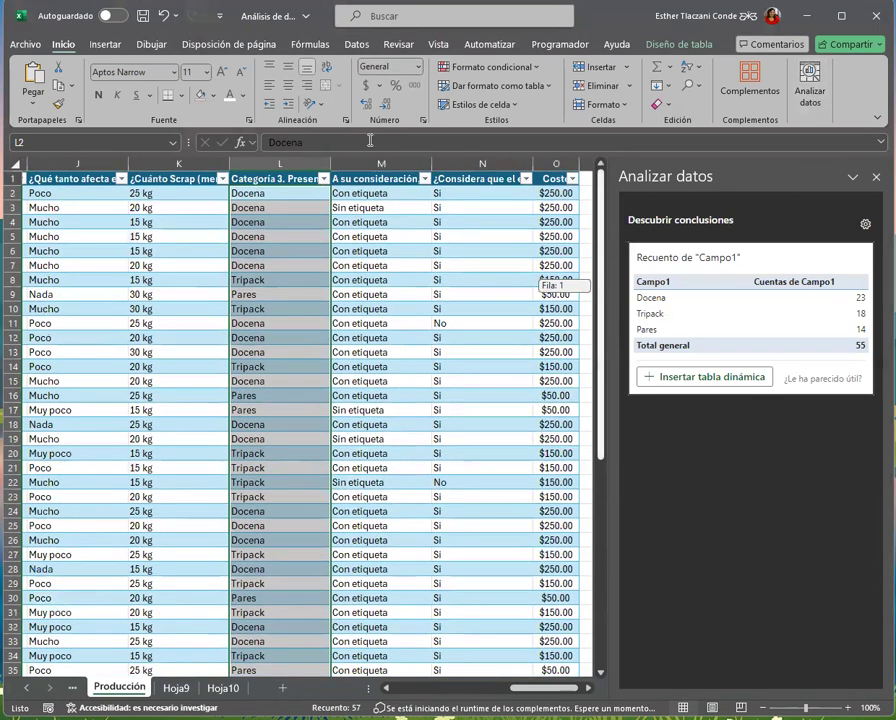
{"action": "left_click", "coordinate": [281, 161]}
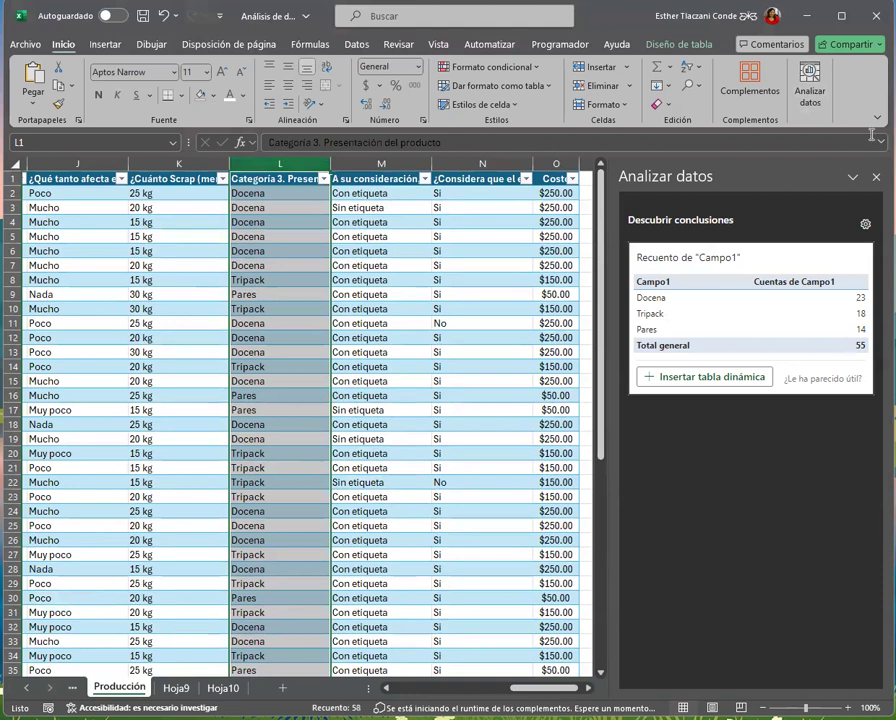
{"action": "left_click", "coordinate": [803, 80]}
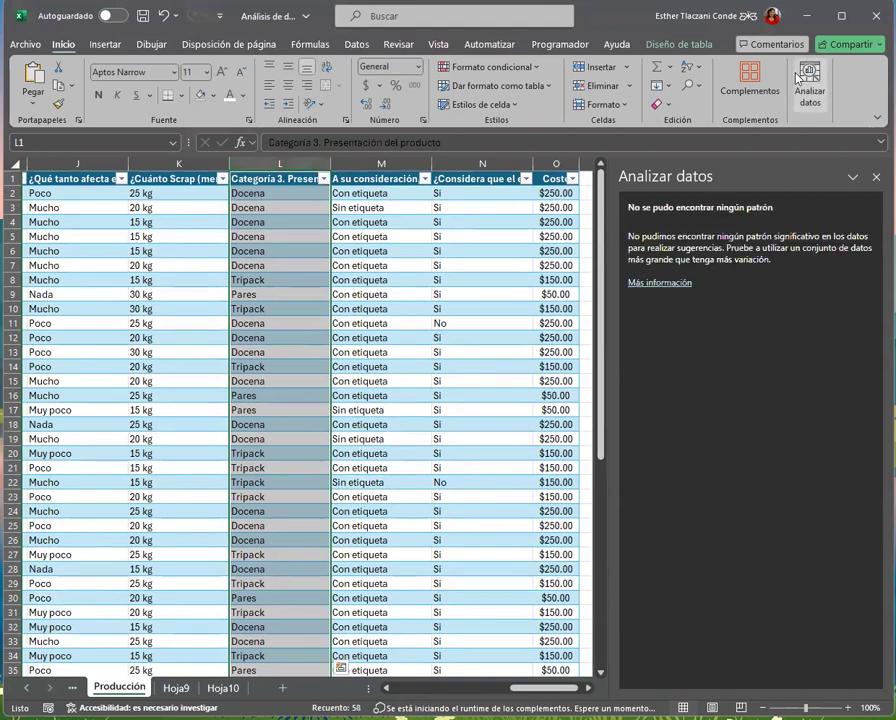
Rerun Analyze Data on only the Categoría 3 answers in L2:L58, and return to the Hoja10 sheet
{"action": "left_click", "coordinate": [281, 205]}
{"action": "left_click_drag", "start_coordinate": [285, 191], "coordinate": [288, 656]}
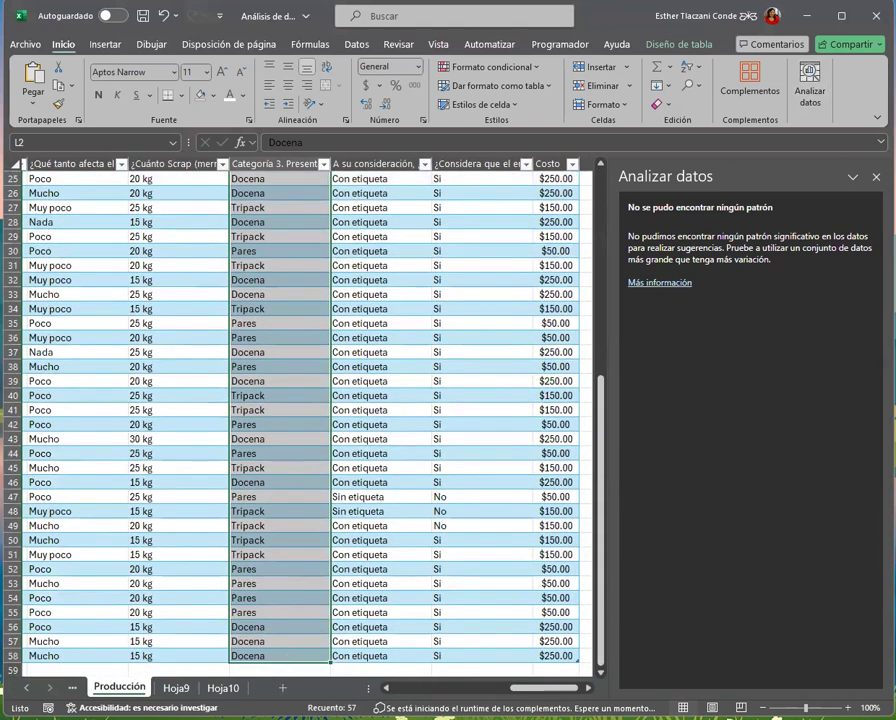
{"action": "left_click", "coordinate": [816, 92]}
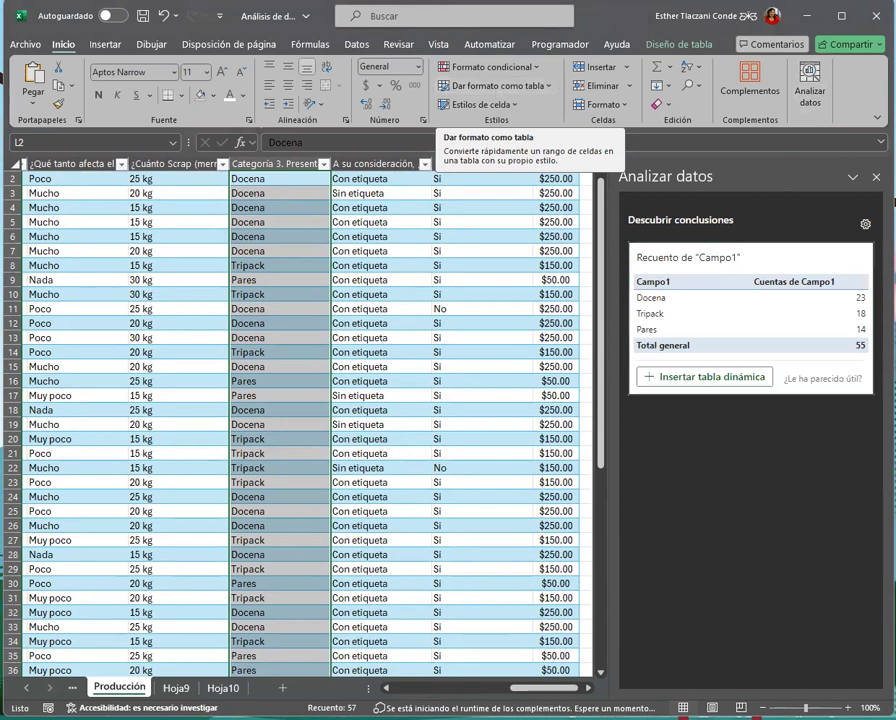
{"action": "left_click", "coordinate": [223, 688]}
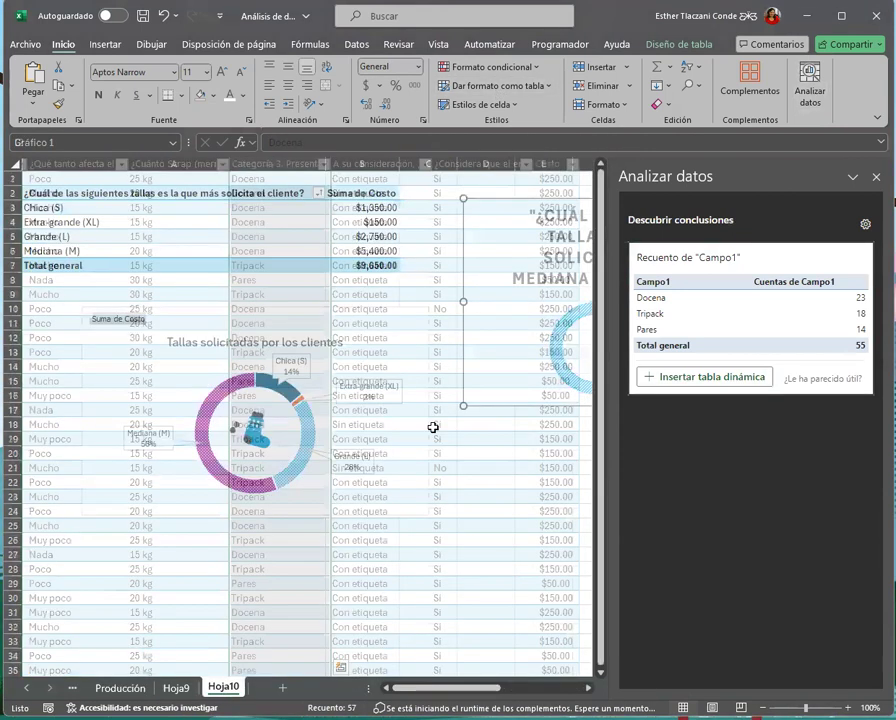